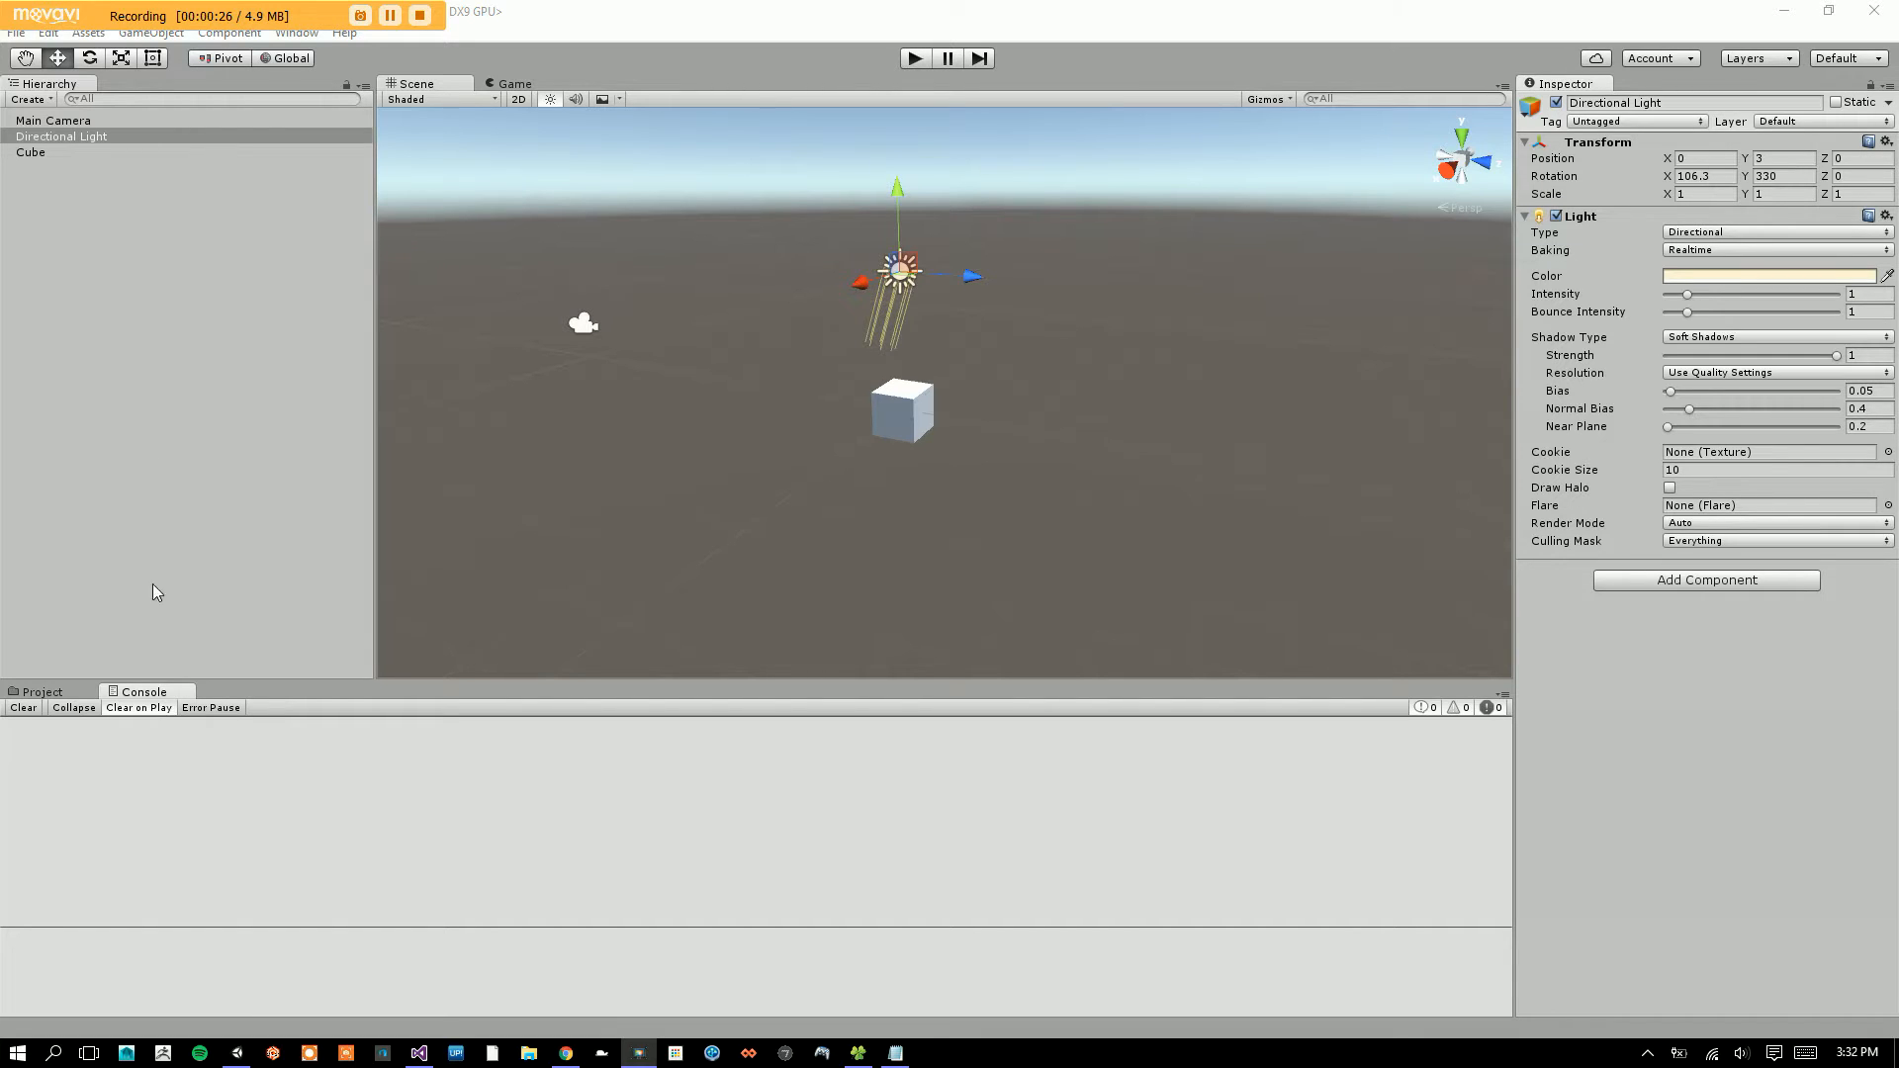
- Show the project's assets and delete the Cube from the scene
click(42, 692)
click(543, 885)
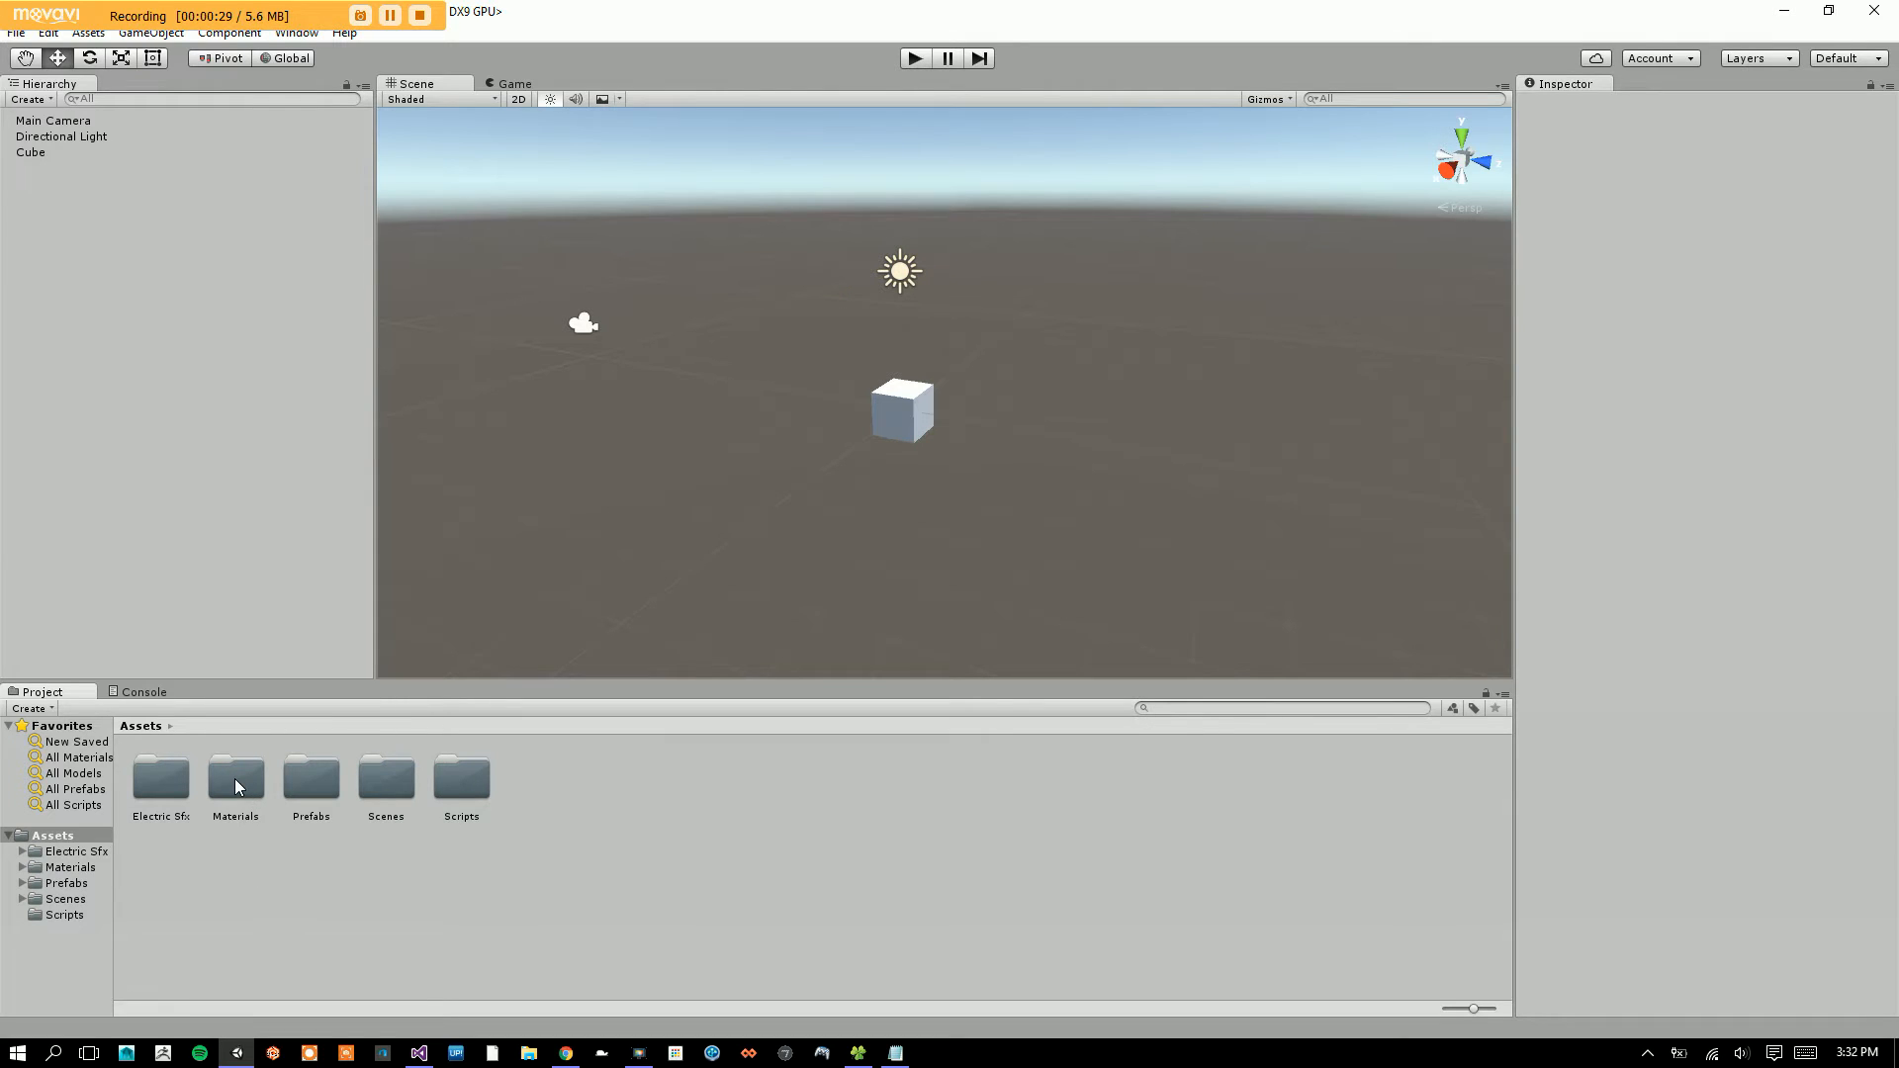
click(888, 413)
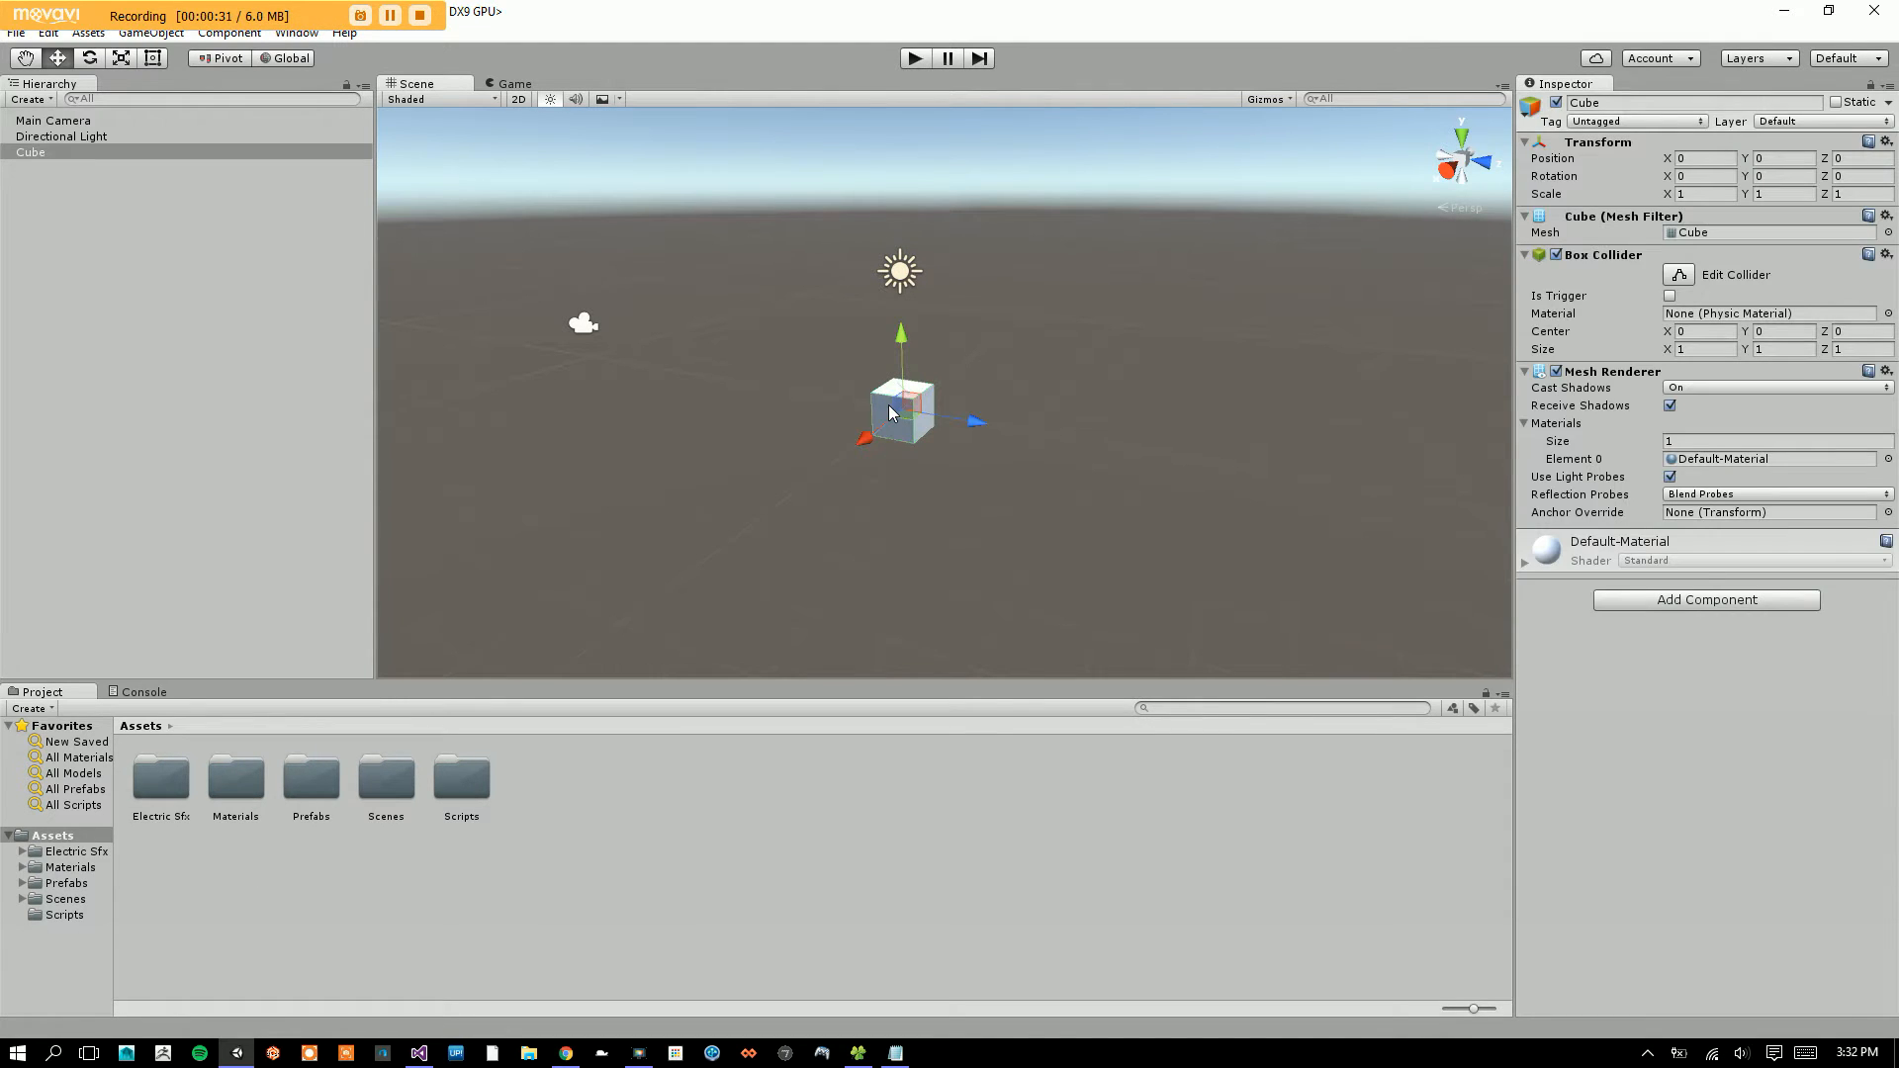
key(Delete)
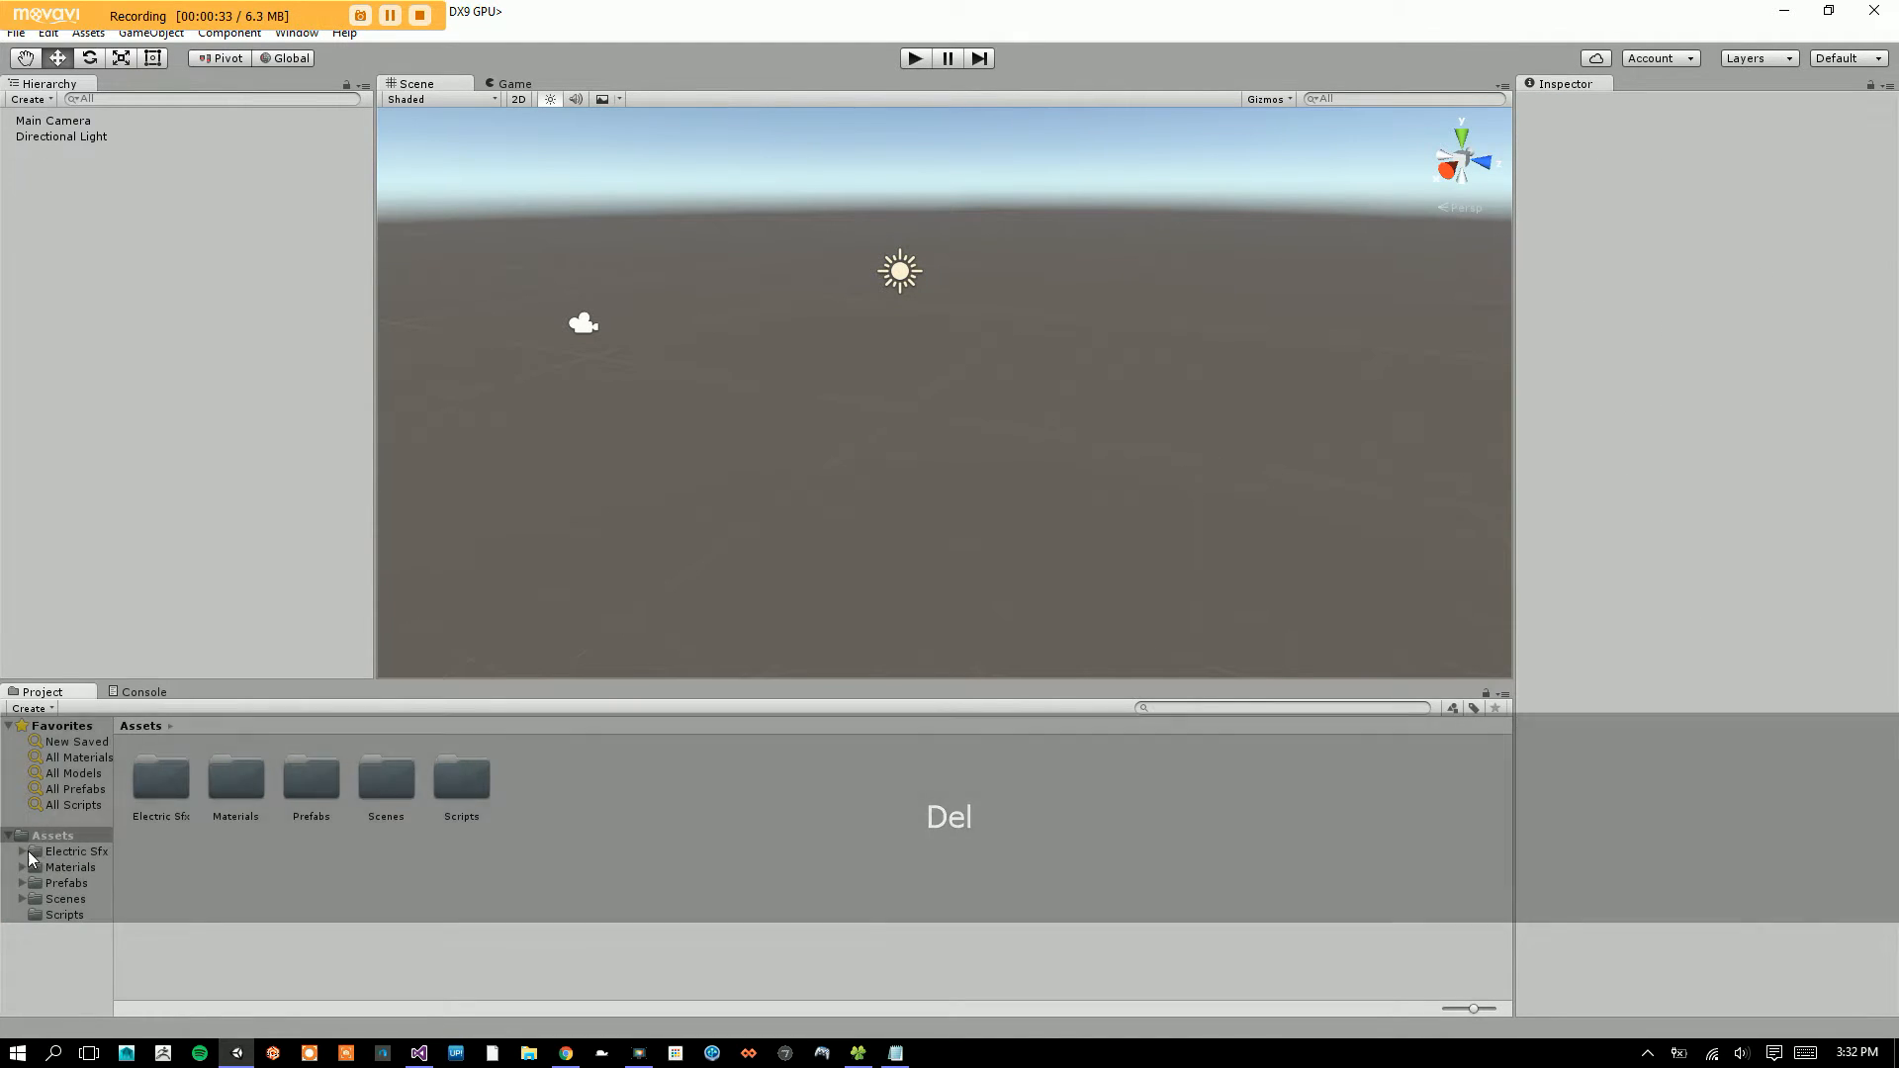
- Select the root Assets folder and widen the project's folder tree so the full entry names fit
click(69, 867)
click(59, 837)
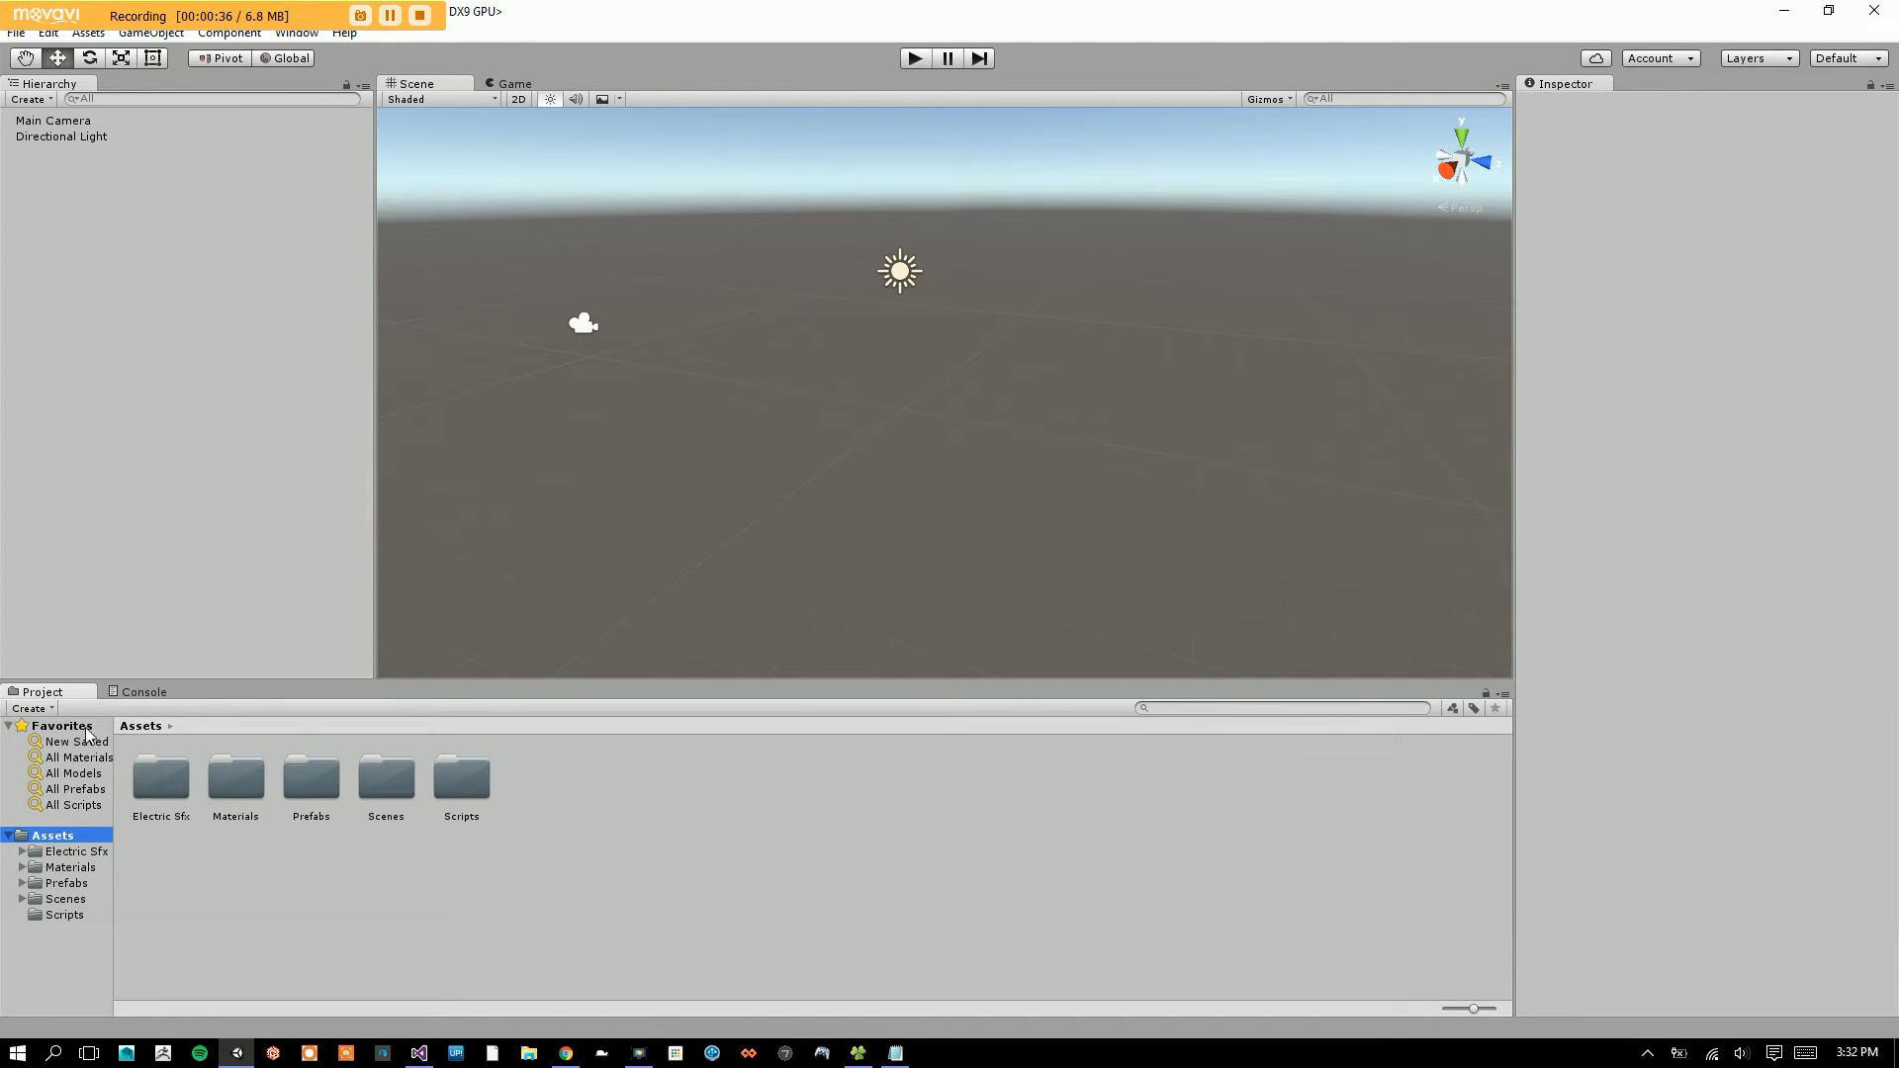
click(631, 947)
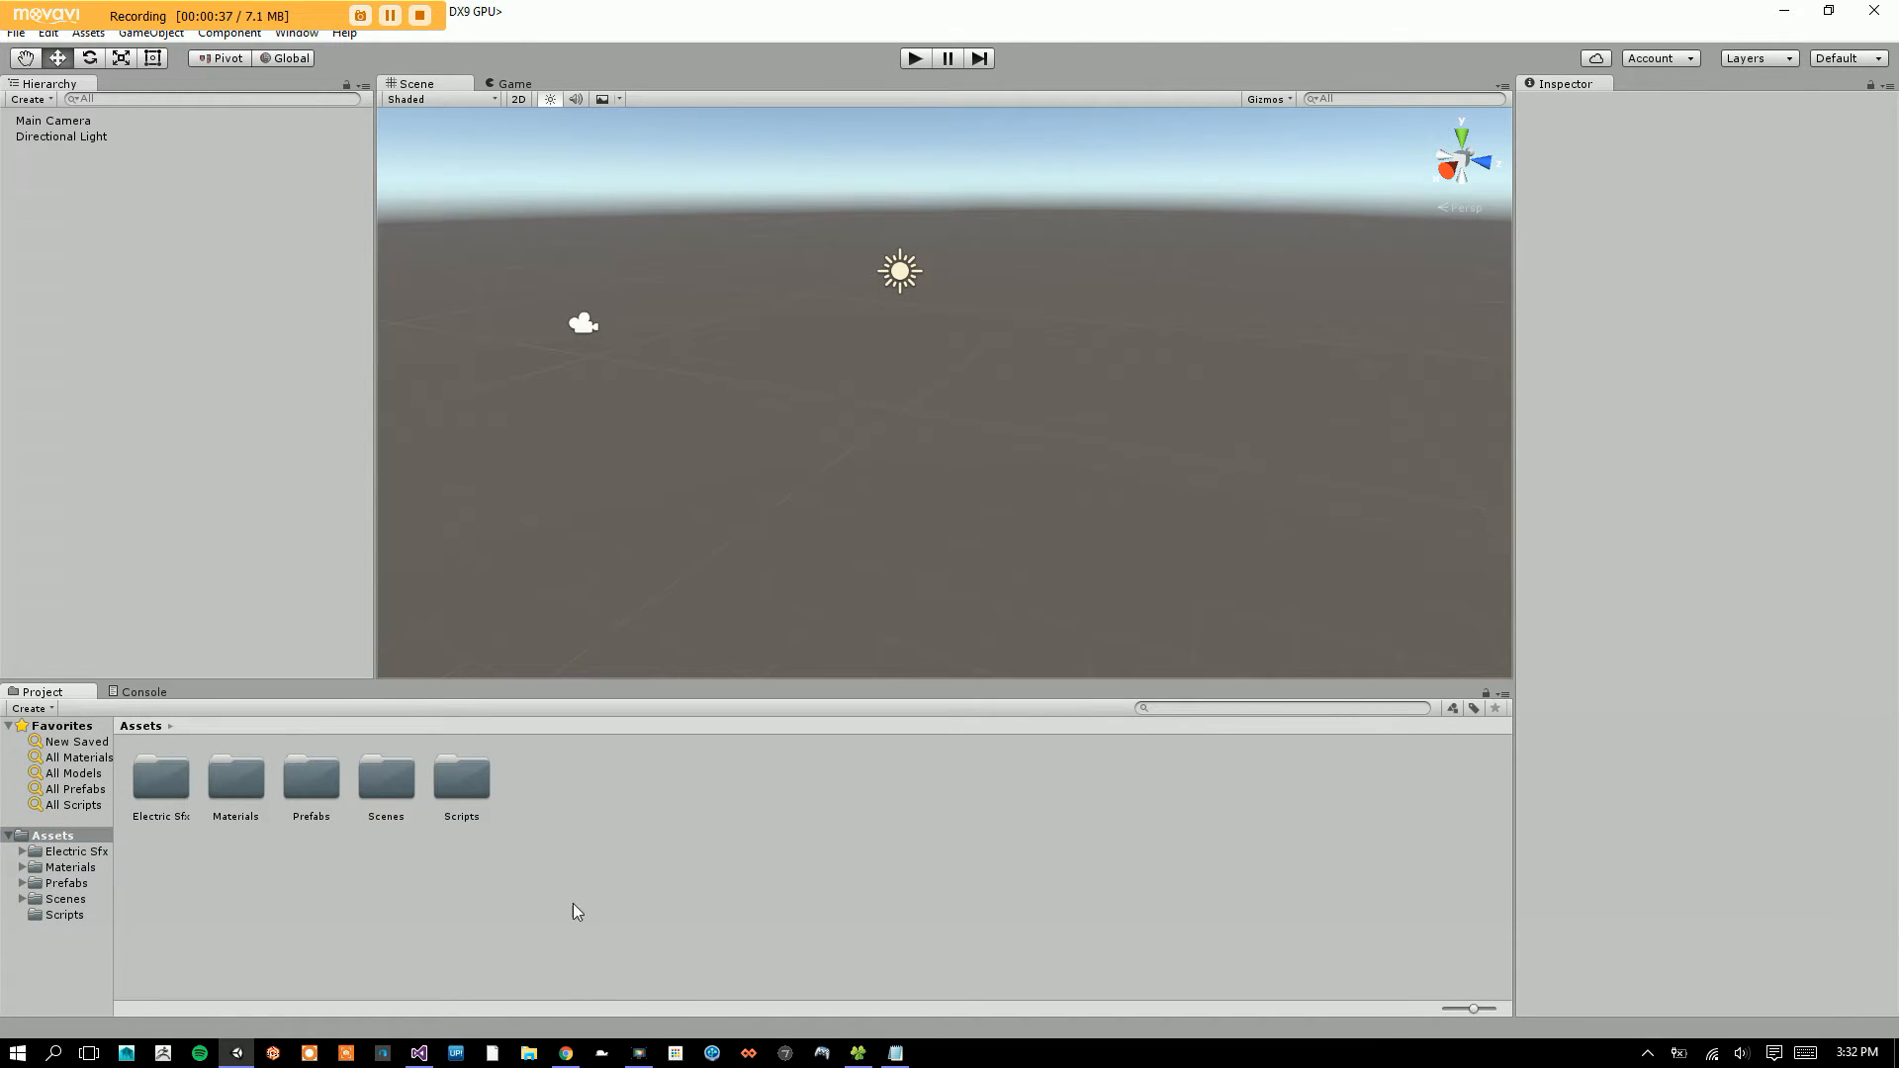
click(45, 868)
click(58, 837)
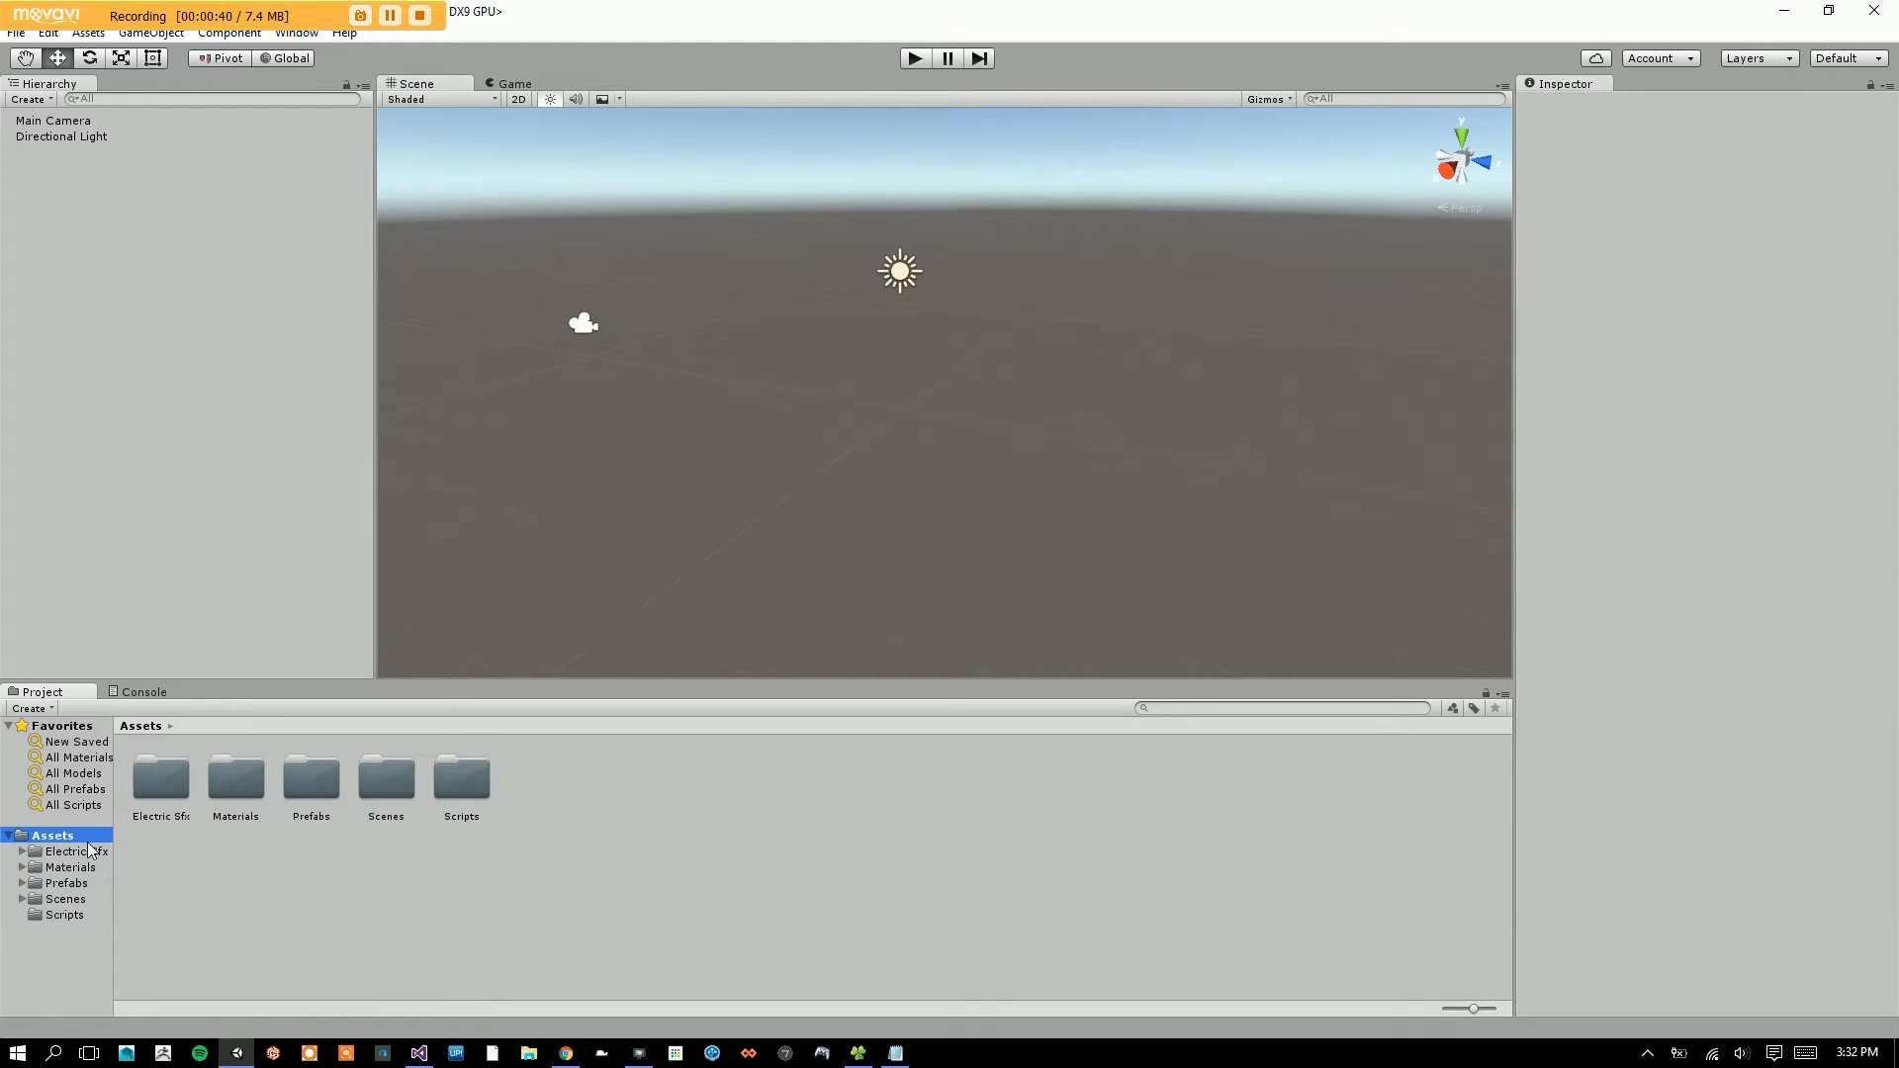
click(116, 848)
drag(115, 849, 209, 849)
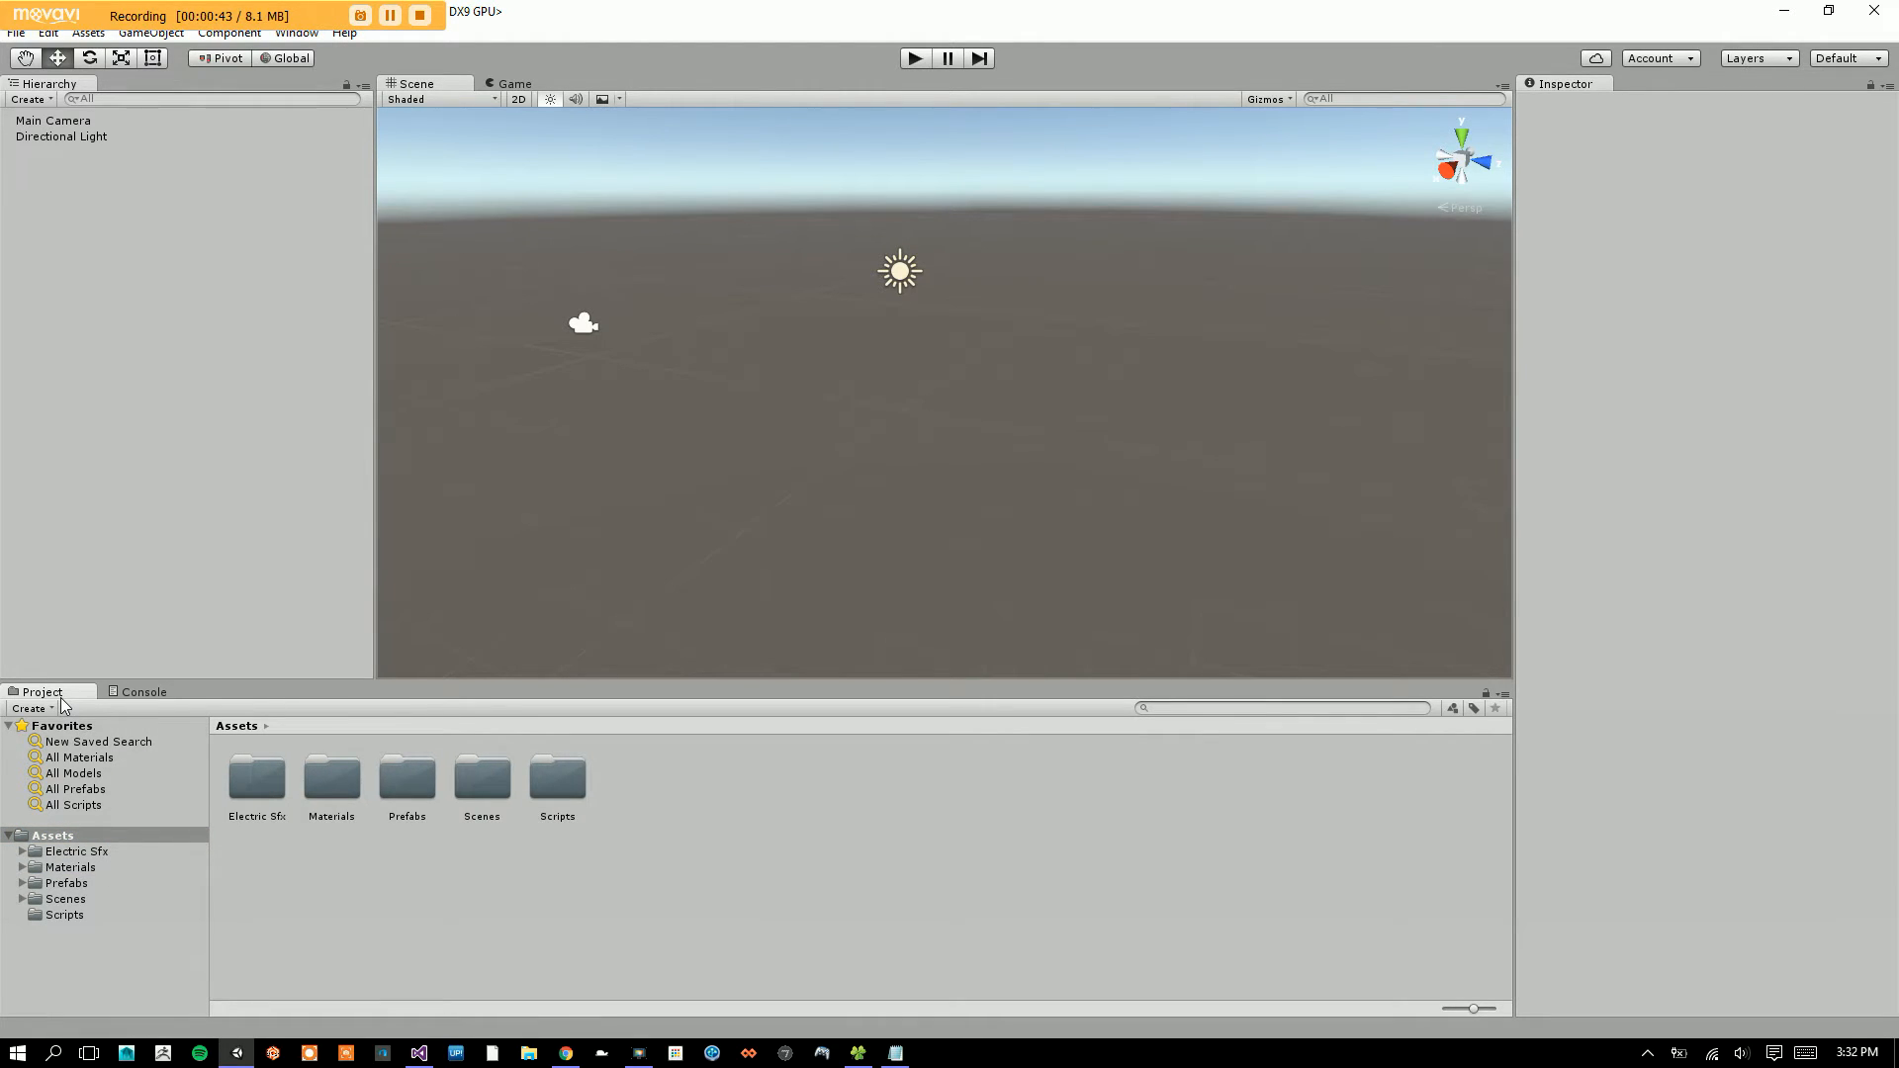
- Browse the Electric Sfx, Materials, Prefabs, Scenes and Scripts folders to examine what each contains, finishing on Scripts
key(ctrl)
click(85, 854)
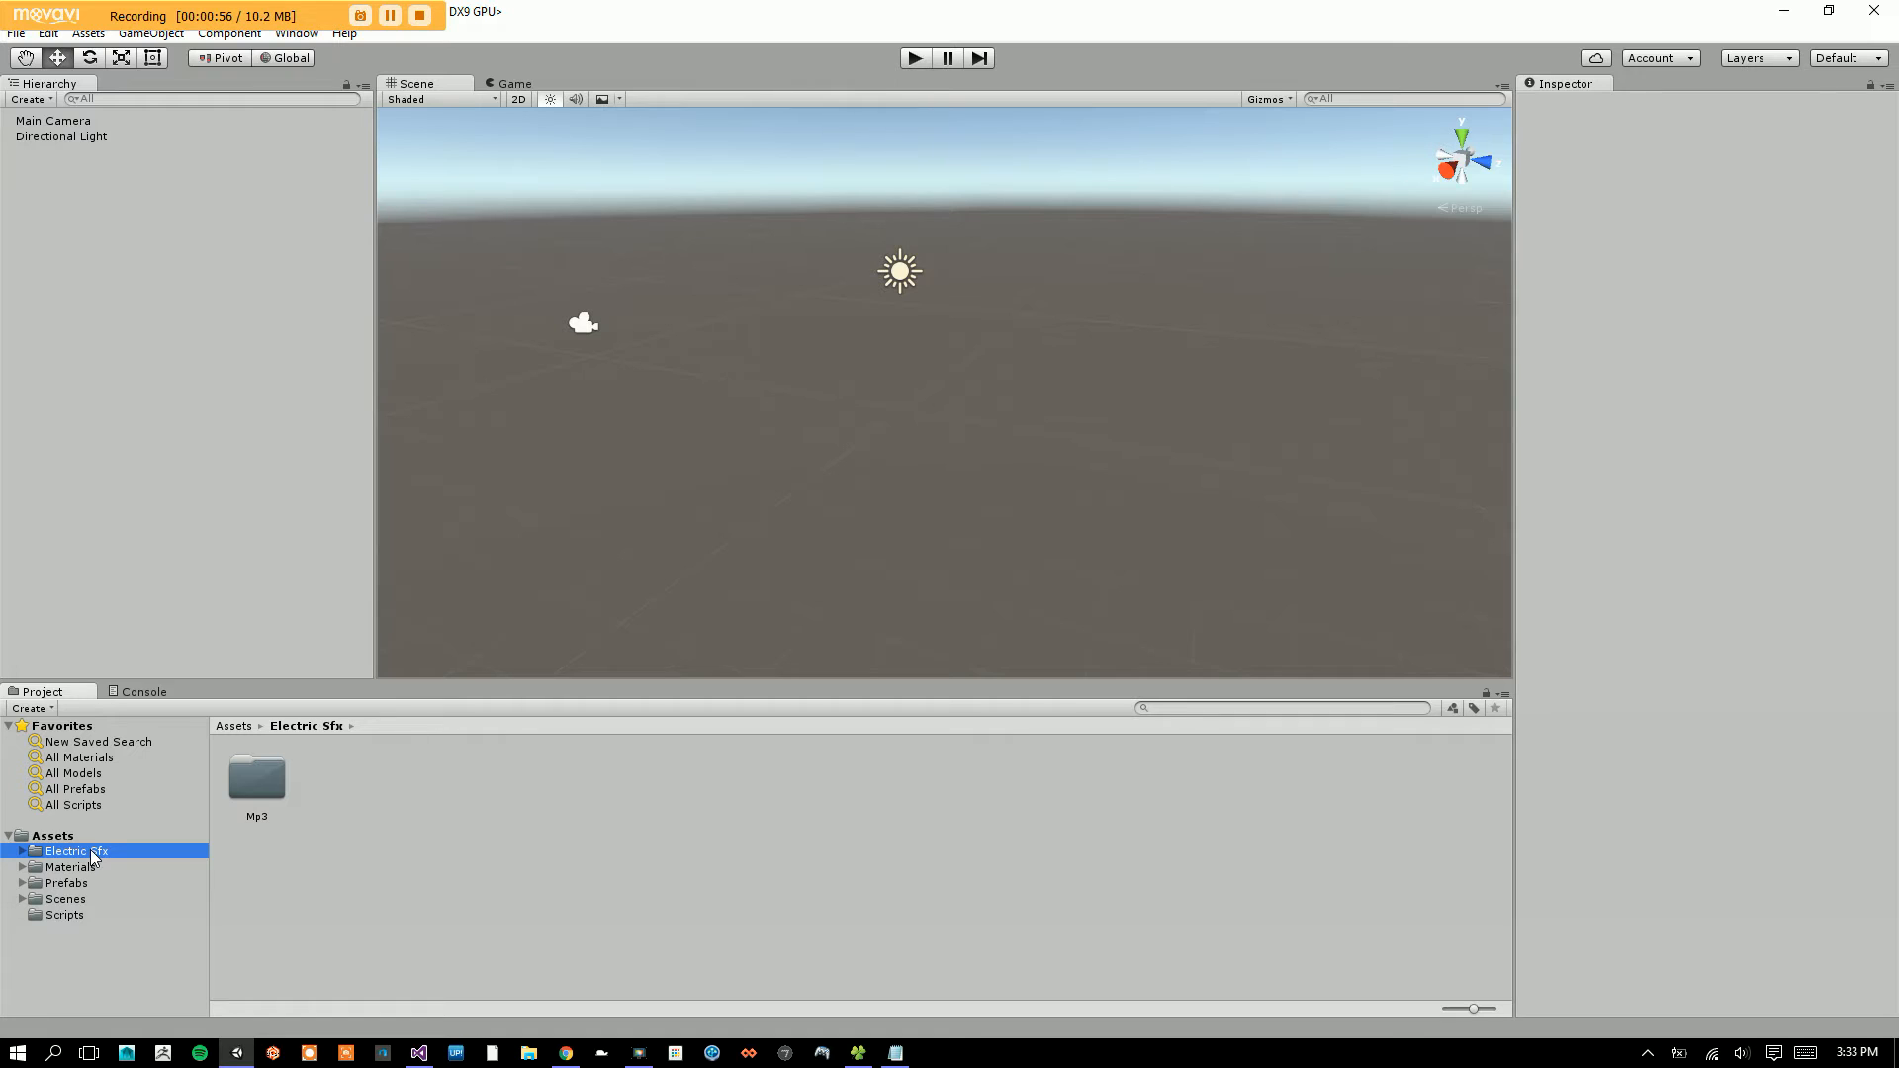
key(Down)
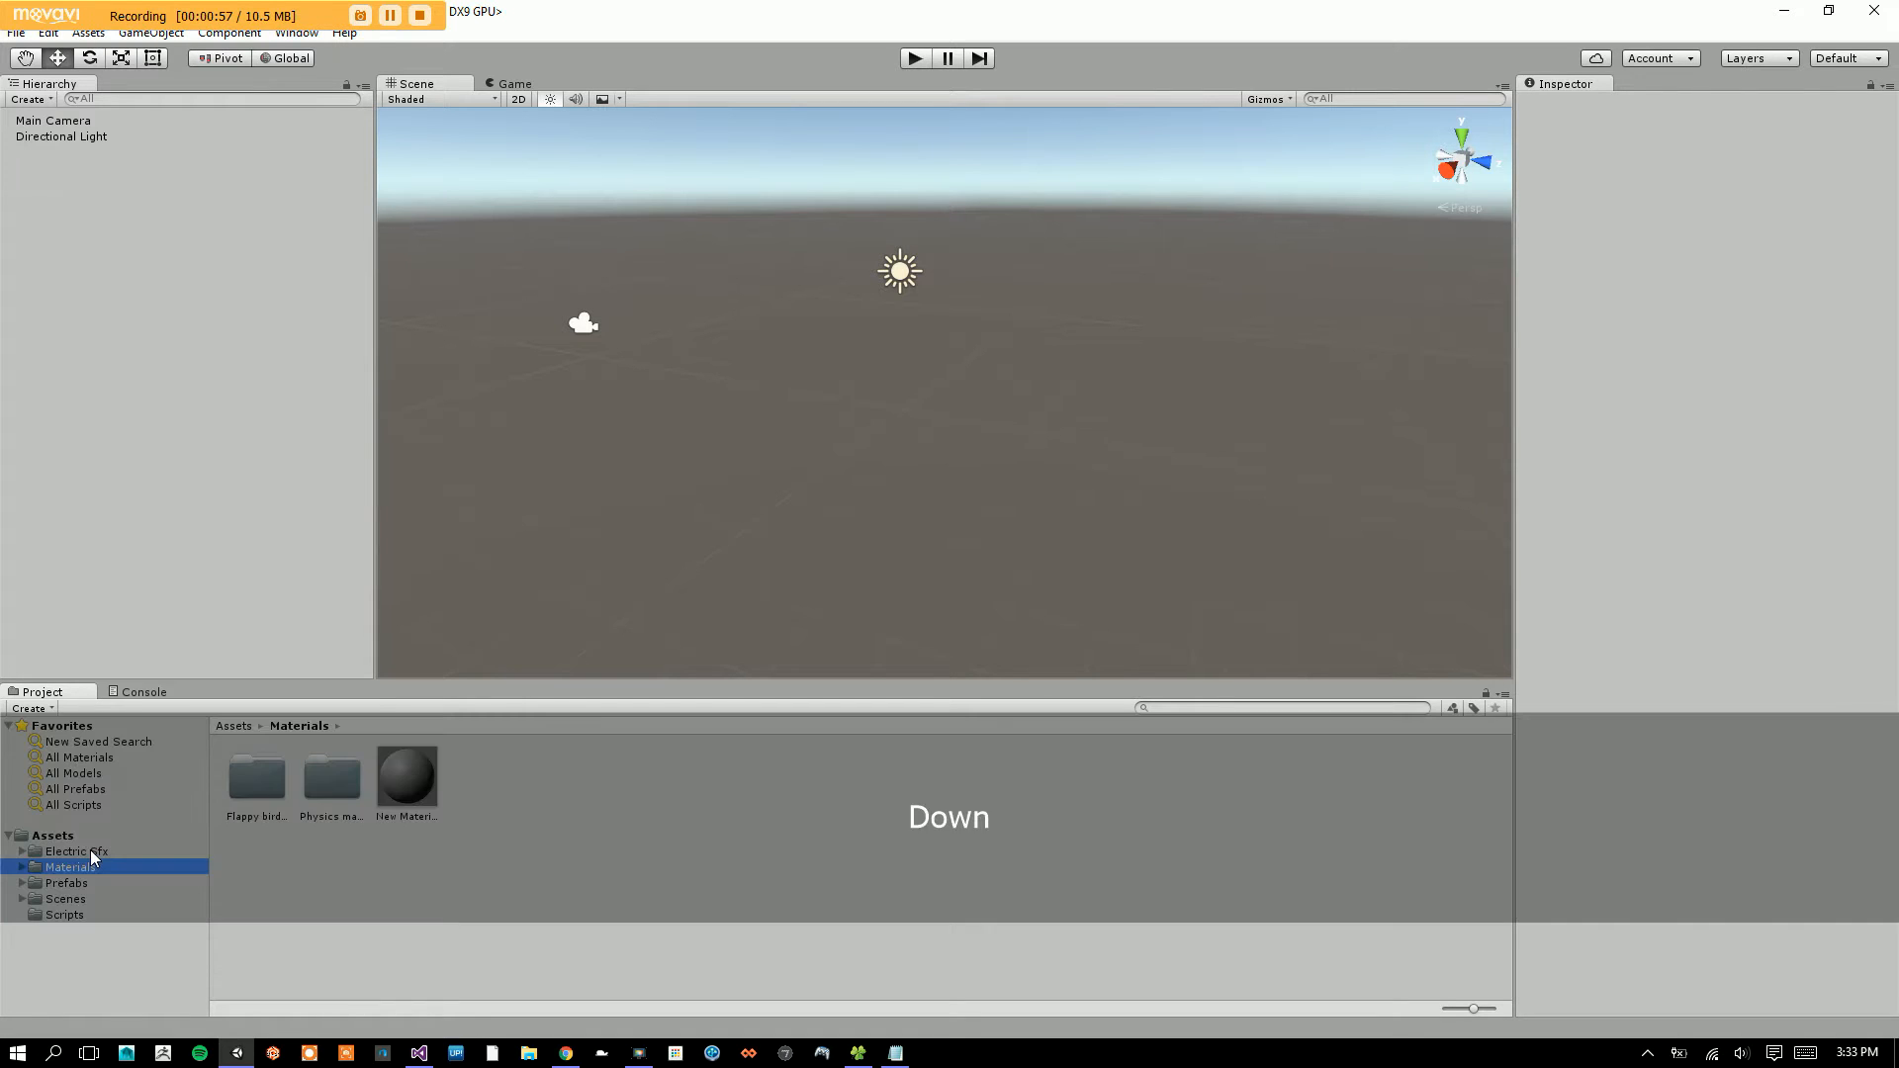
key(Down)
key(Down)
key(Down)
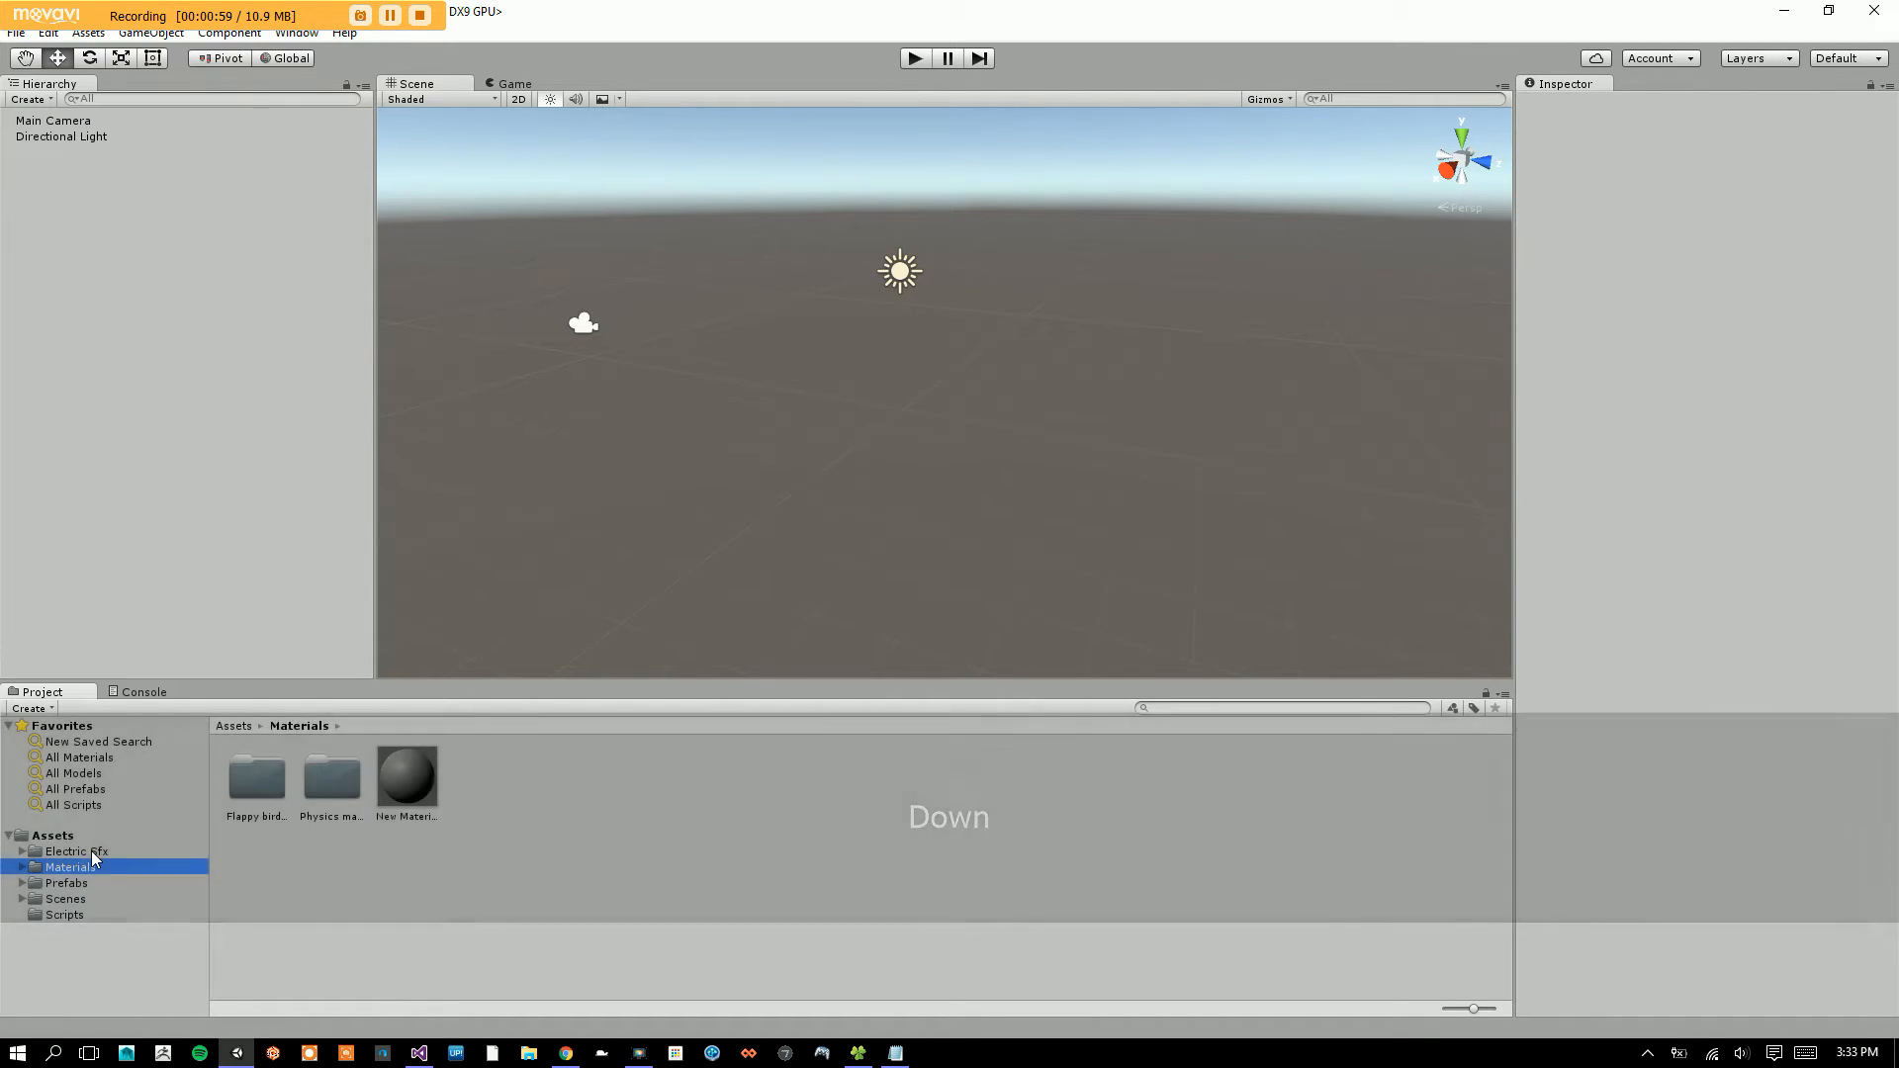
key(Up)
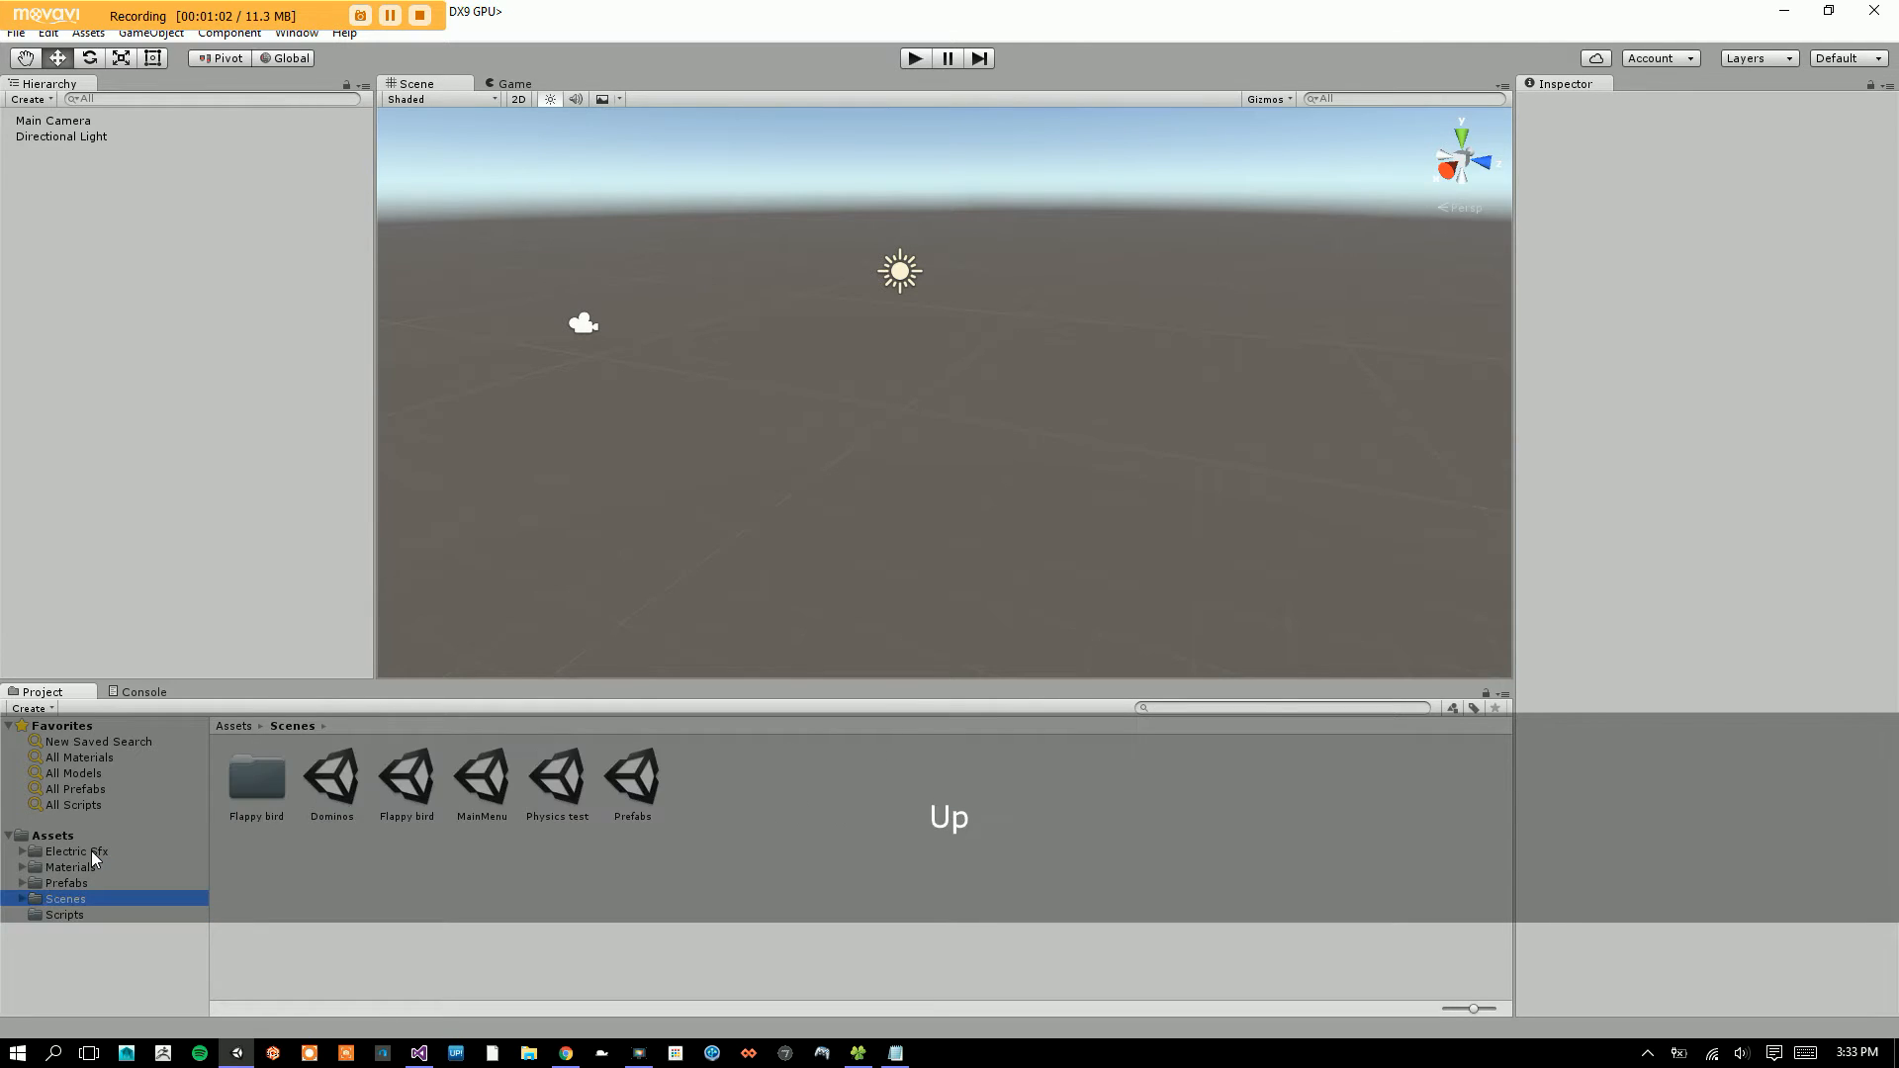
click(50, 915)
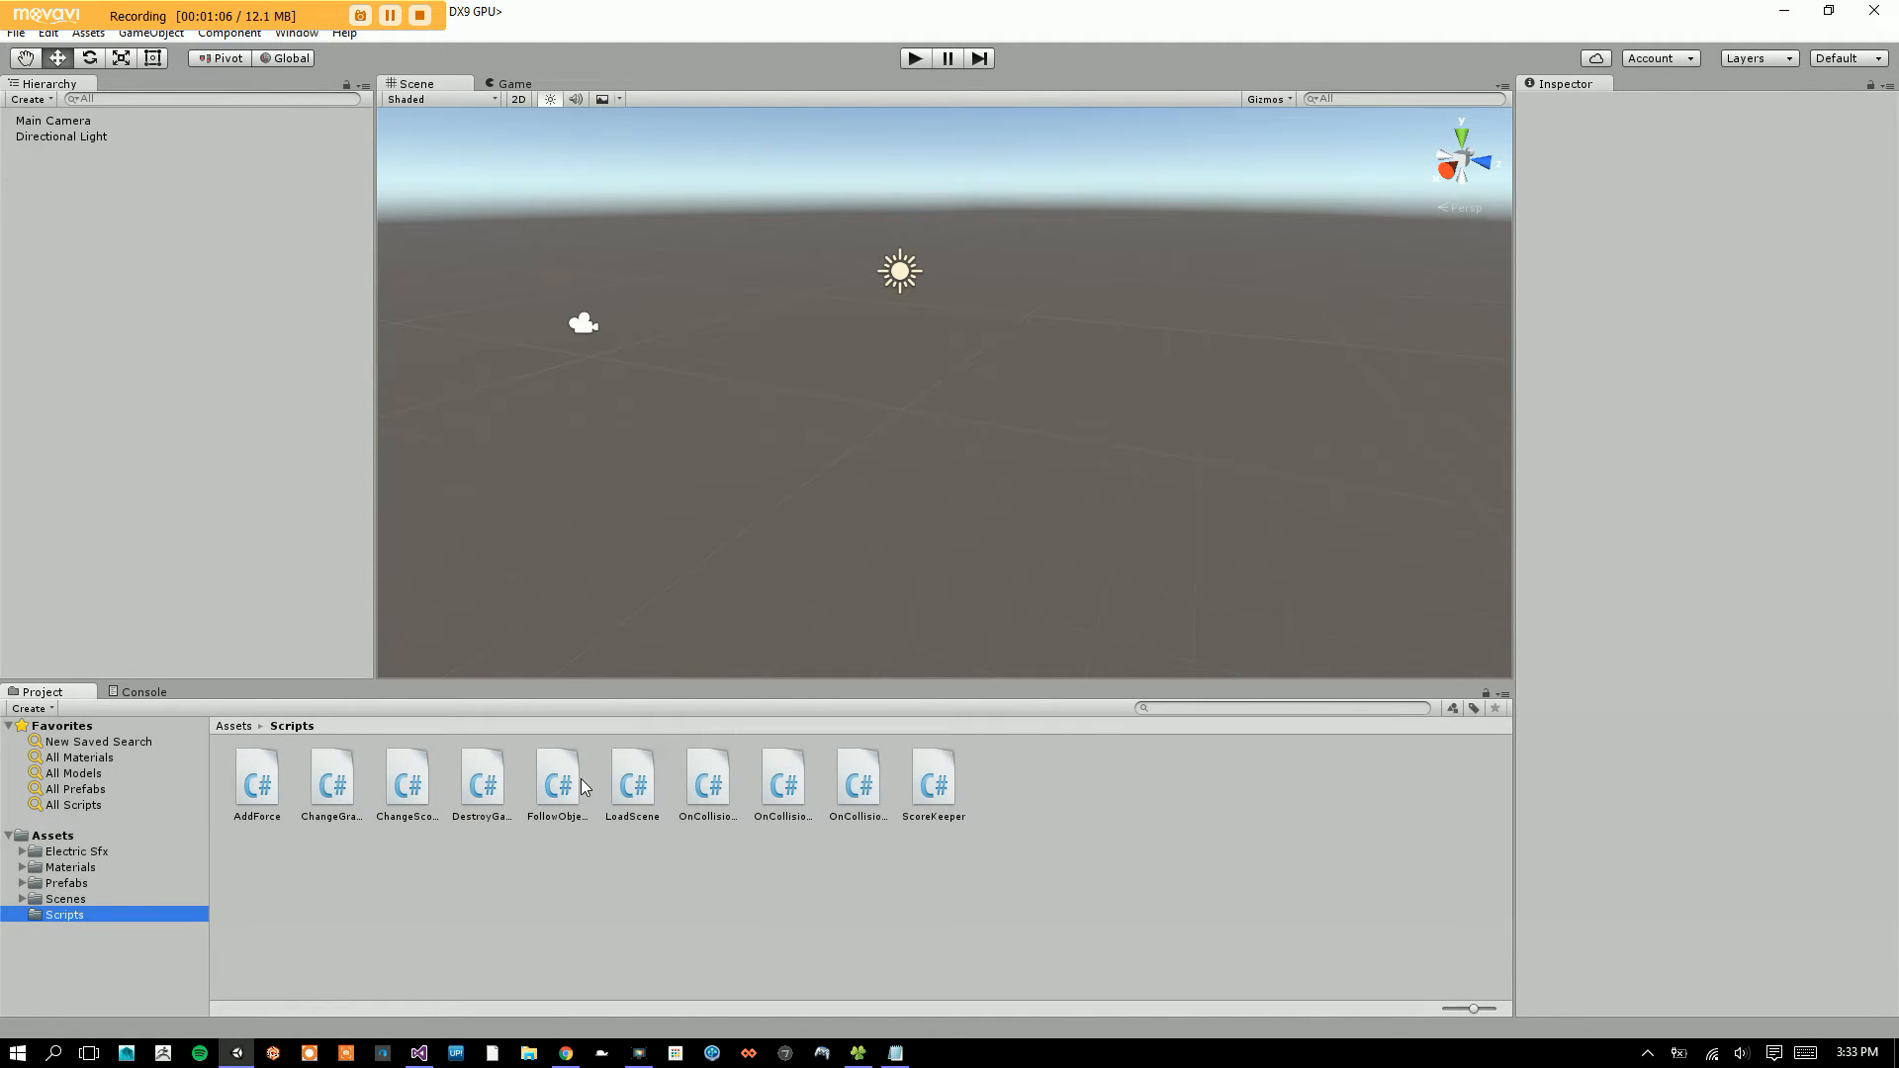
key(Up)
key(Up)
key(Up)
key(Up)
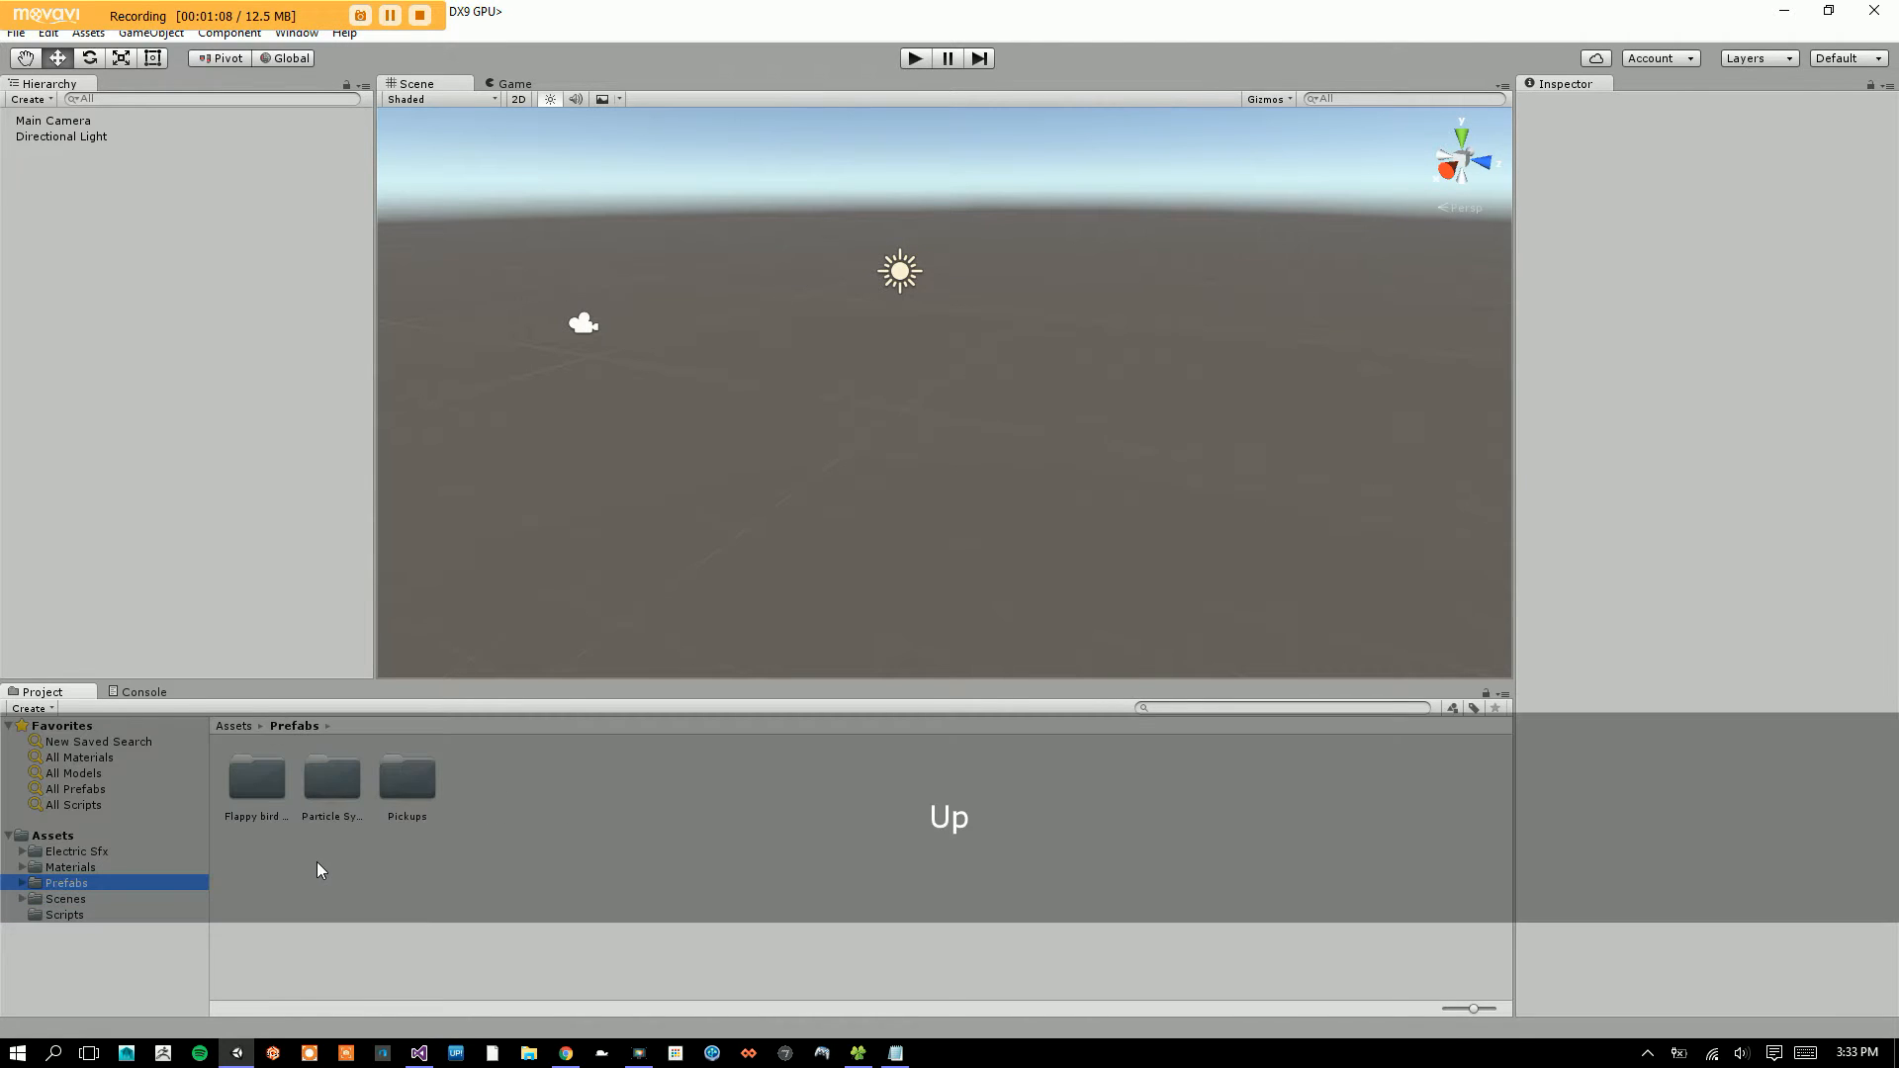
key(Down)
key(Down)
key(Down)
key(Up)
key(Up)
key(Down)
key(Down)
key(Up)
key(Down)
key(Down)
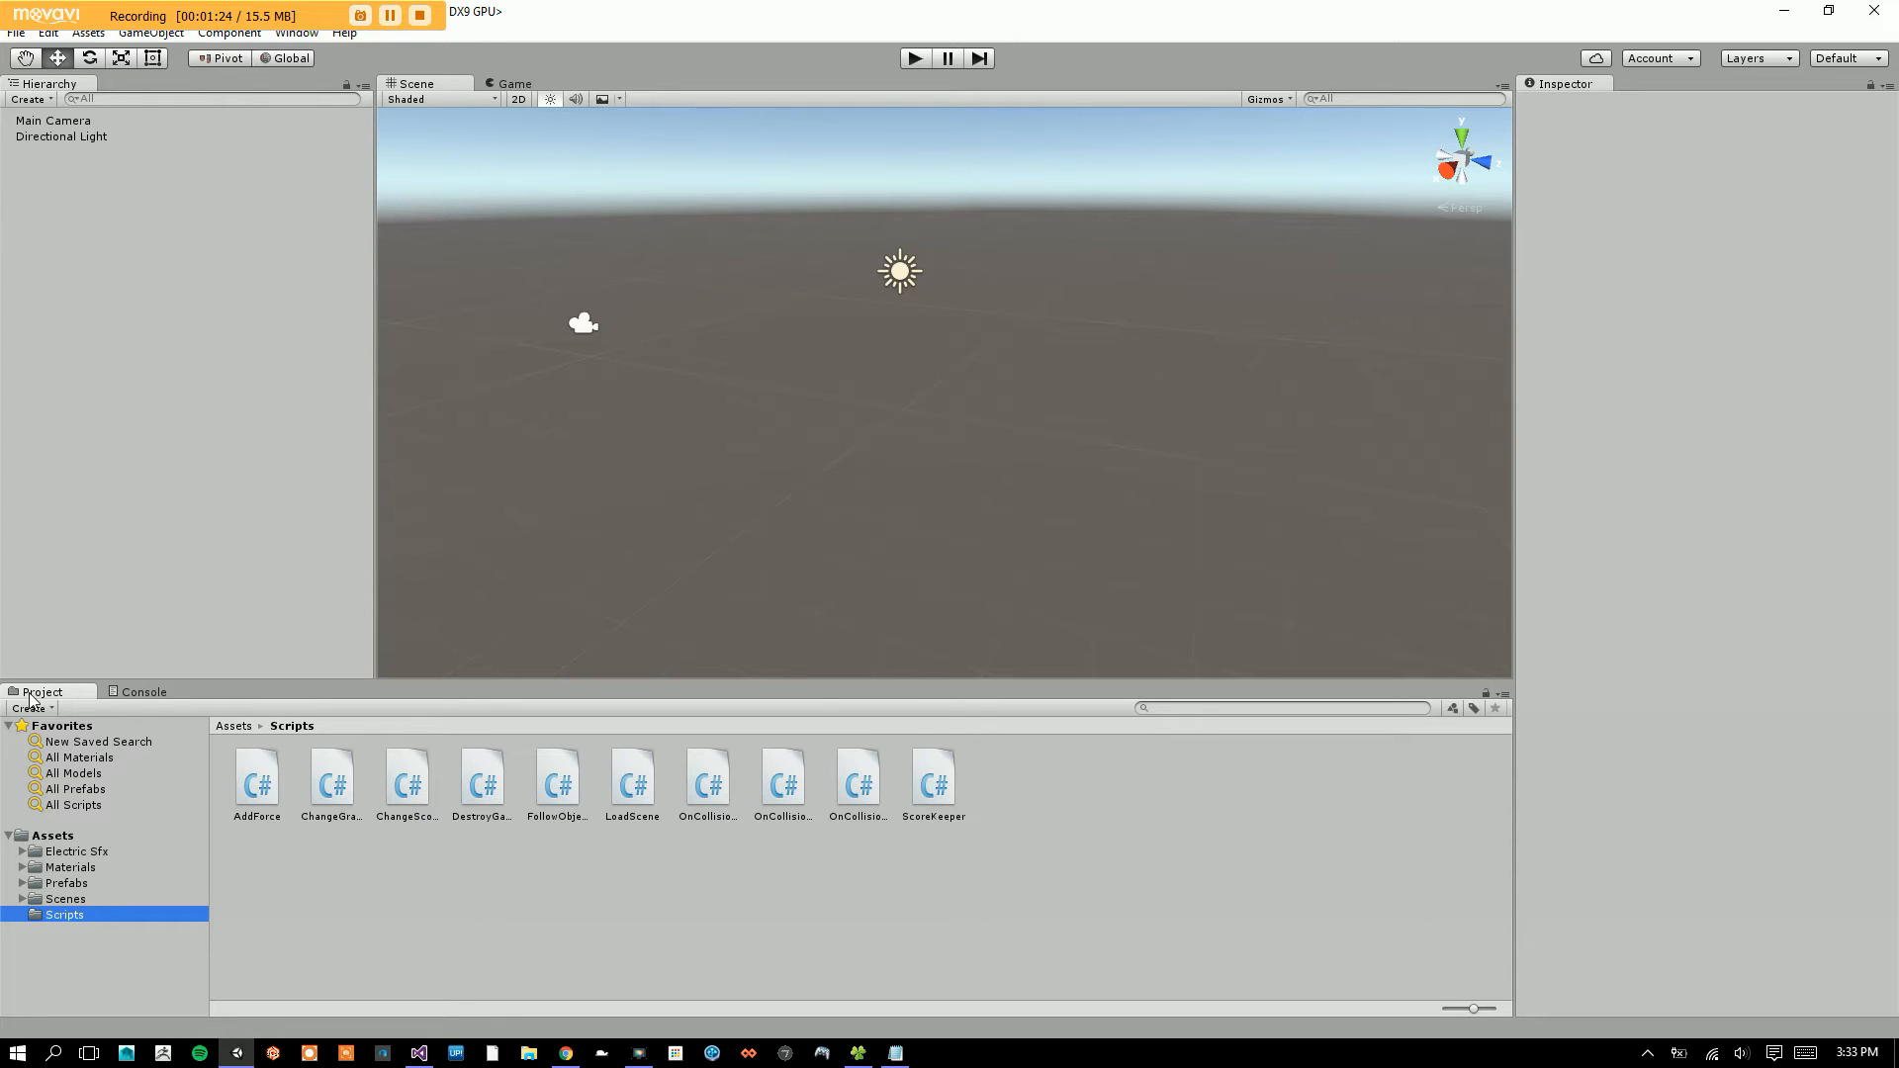
- Look at the console, and return to the project's asset view
click(154, 692)
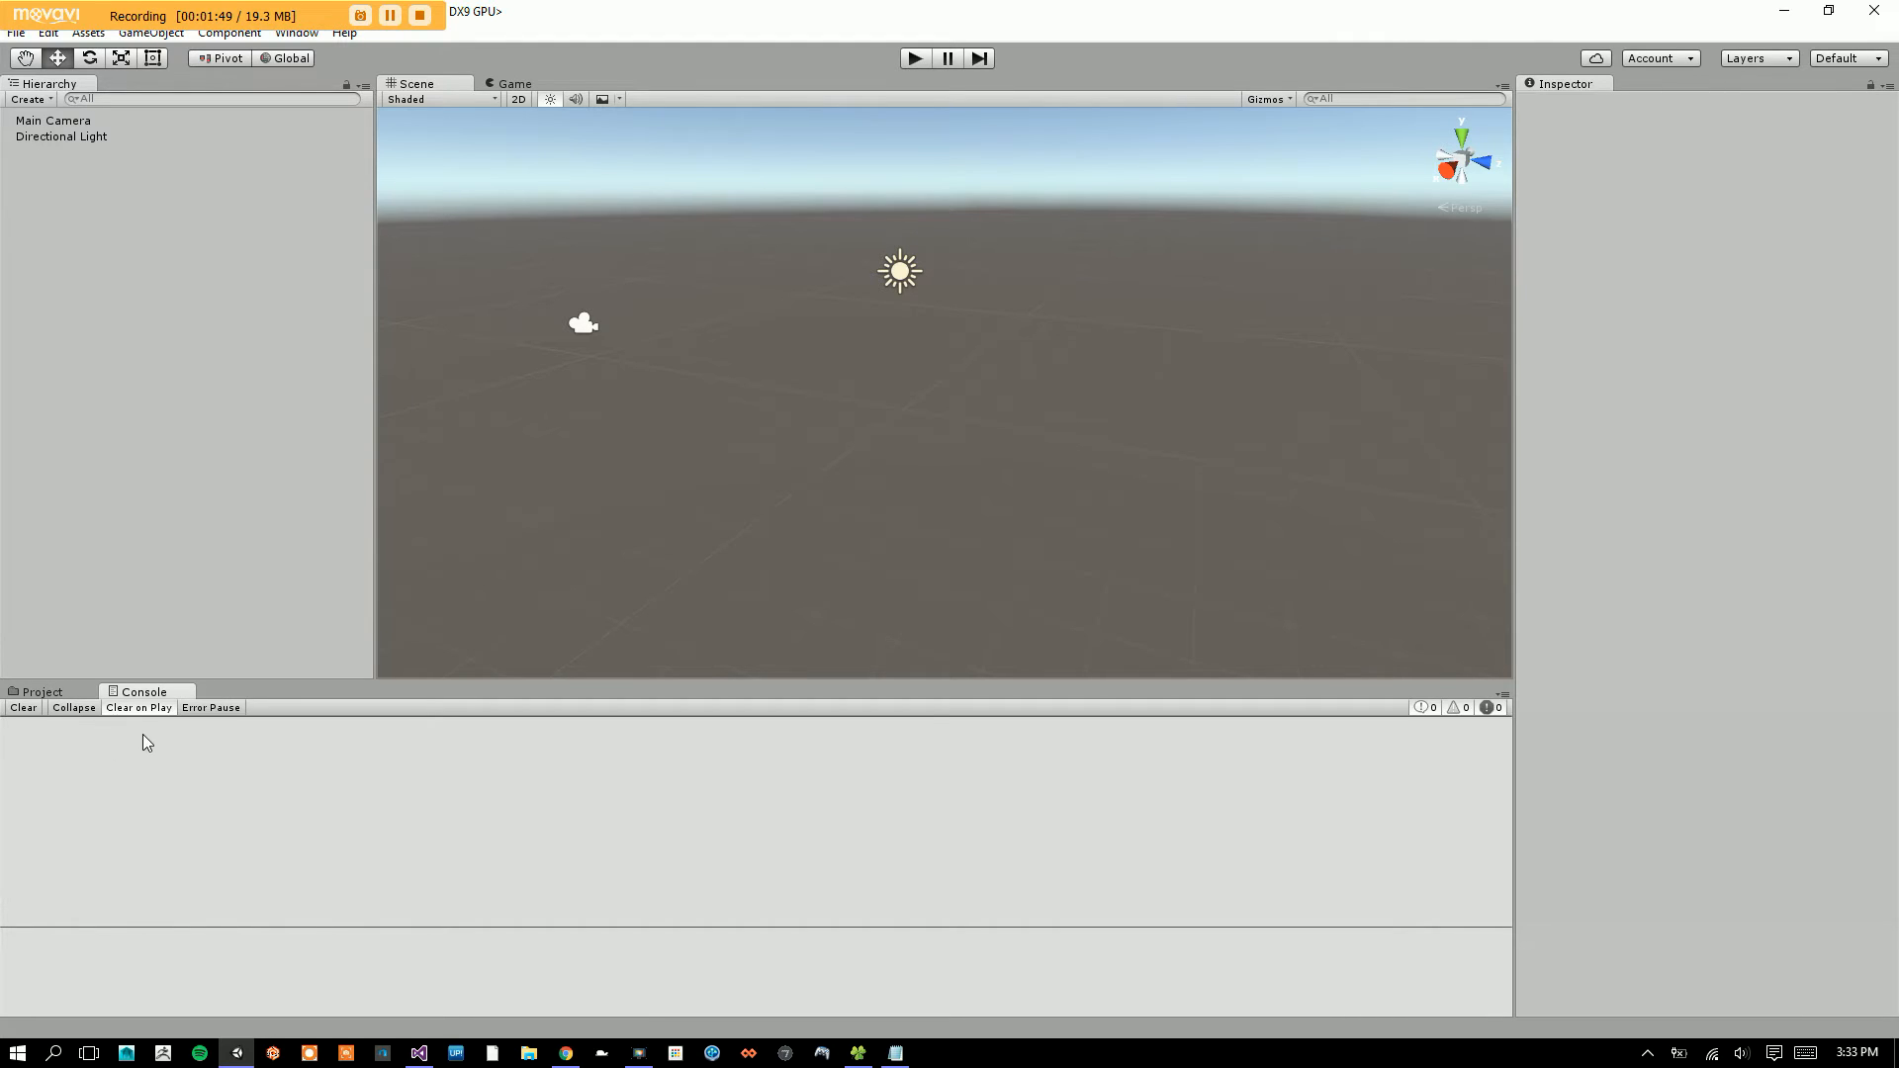
click(71, 696)
click(195, 357)
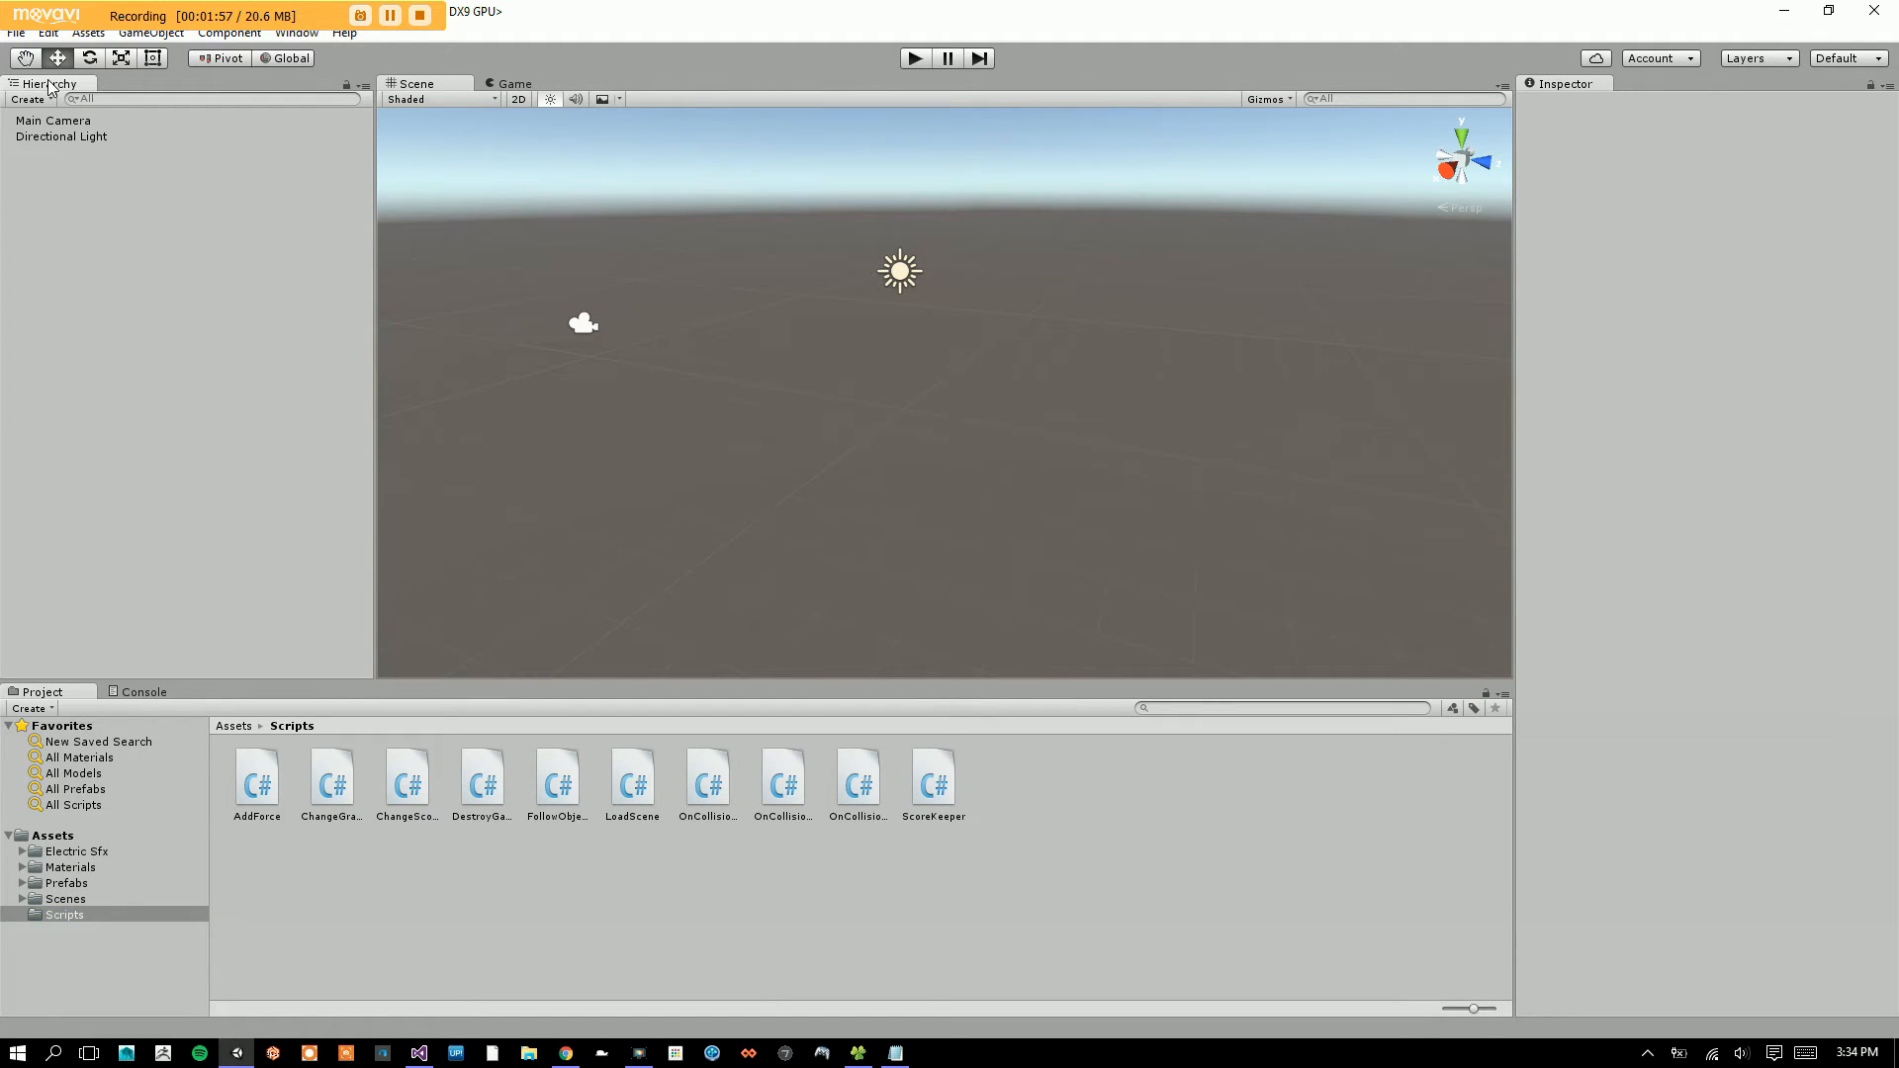
- Examine the Main Camera and Directional Light in the scene, viewing the camera and its field of view from several angles
key(ctrl)
click(82, 121)
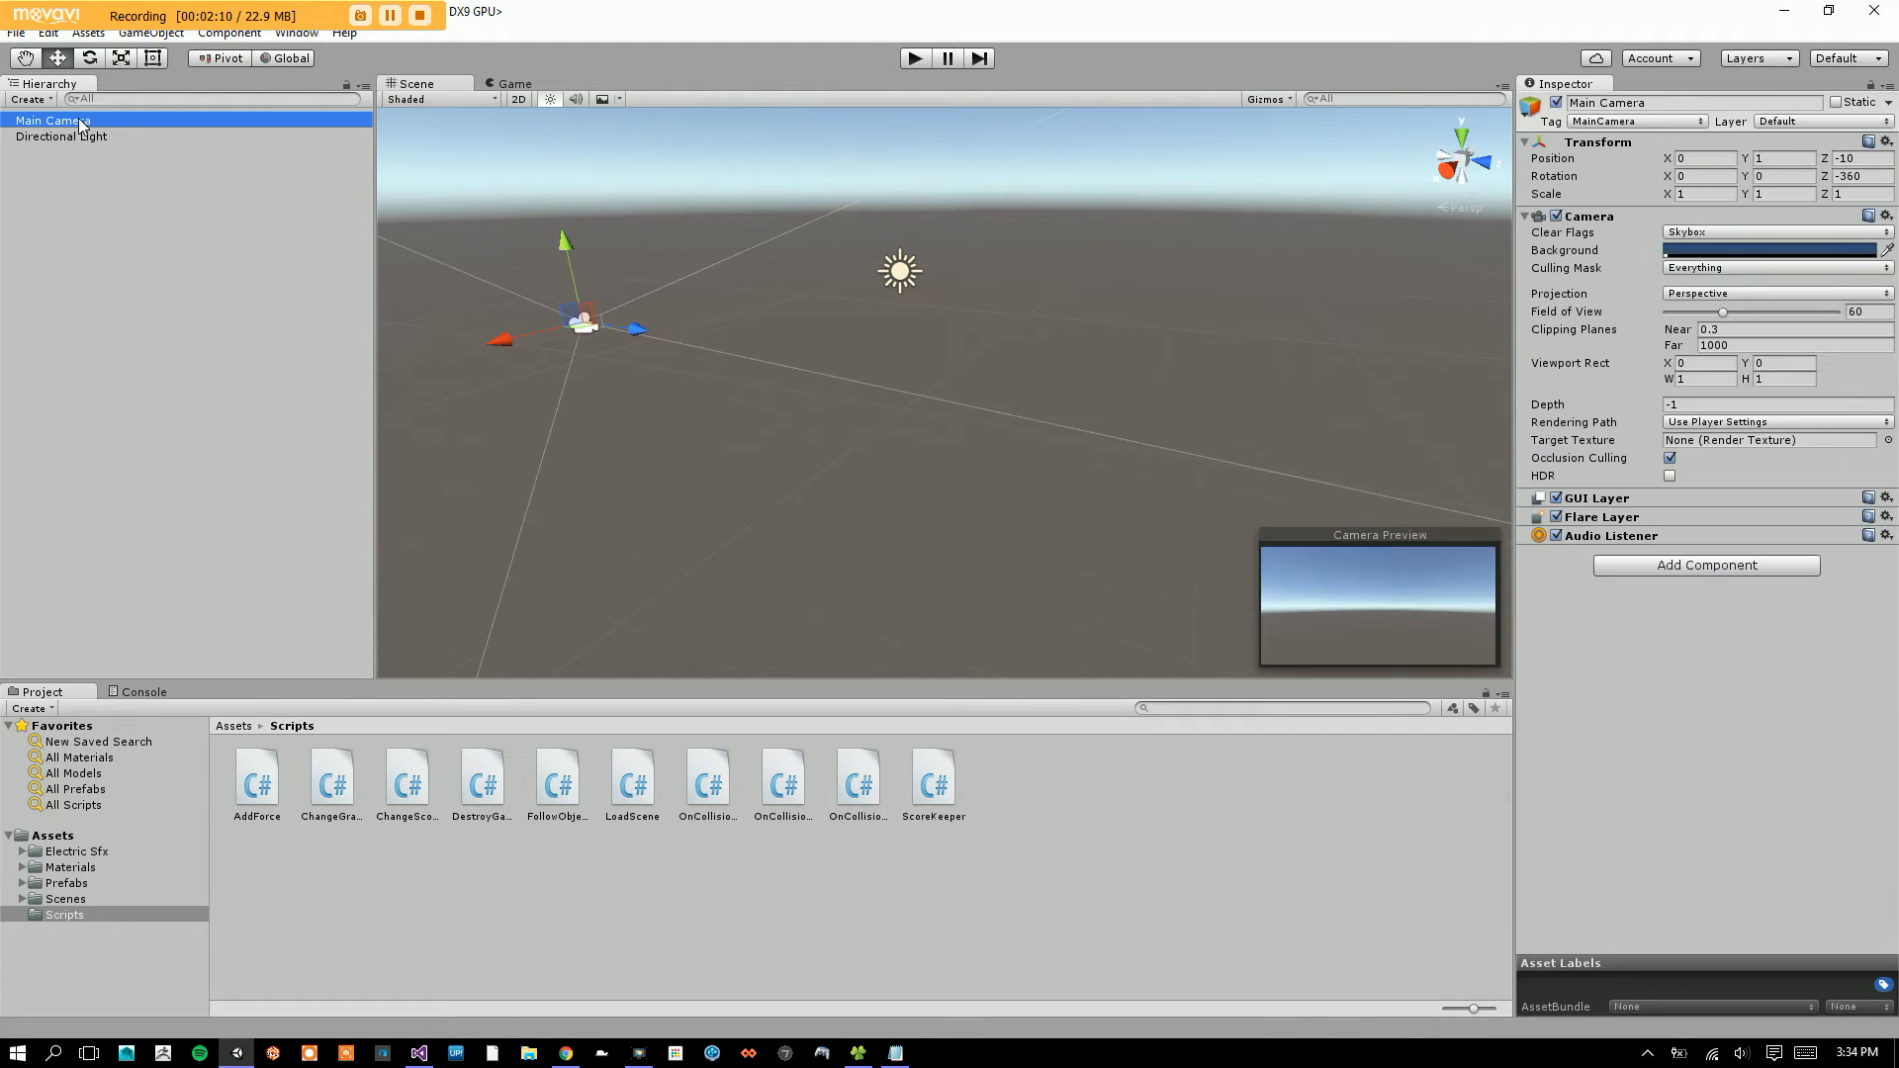
alt+drag(662, 315, 614, 346)
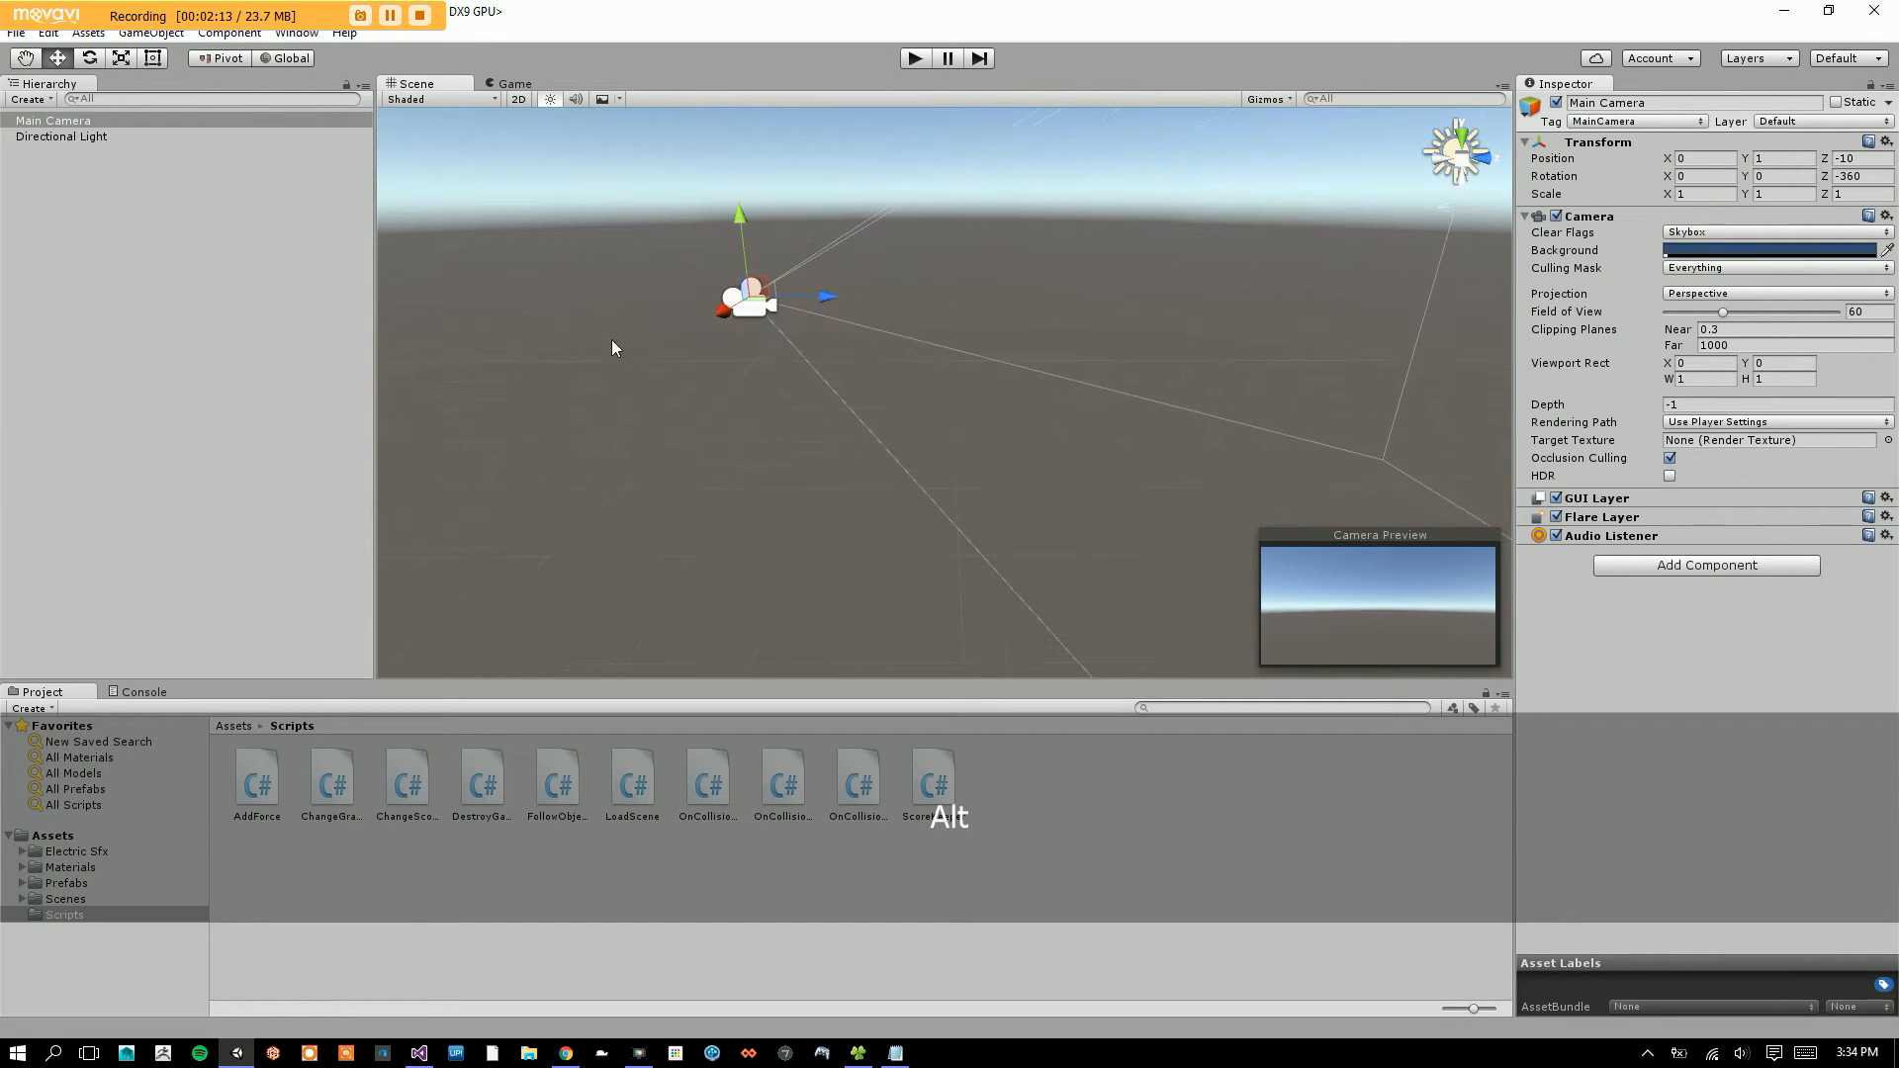
click(40, 137)
alt+drag(1056, 340, 799, 444)
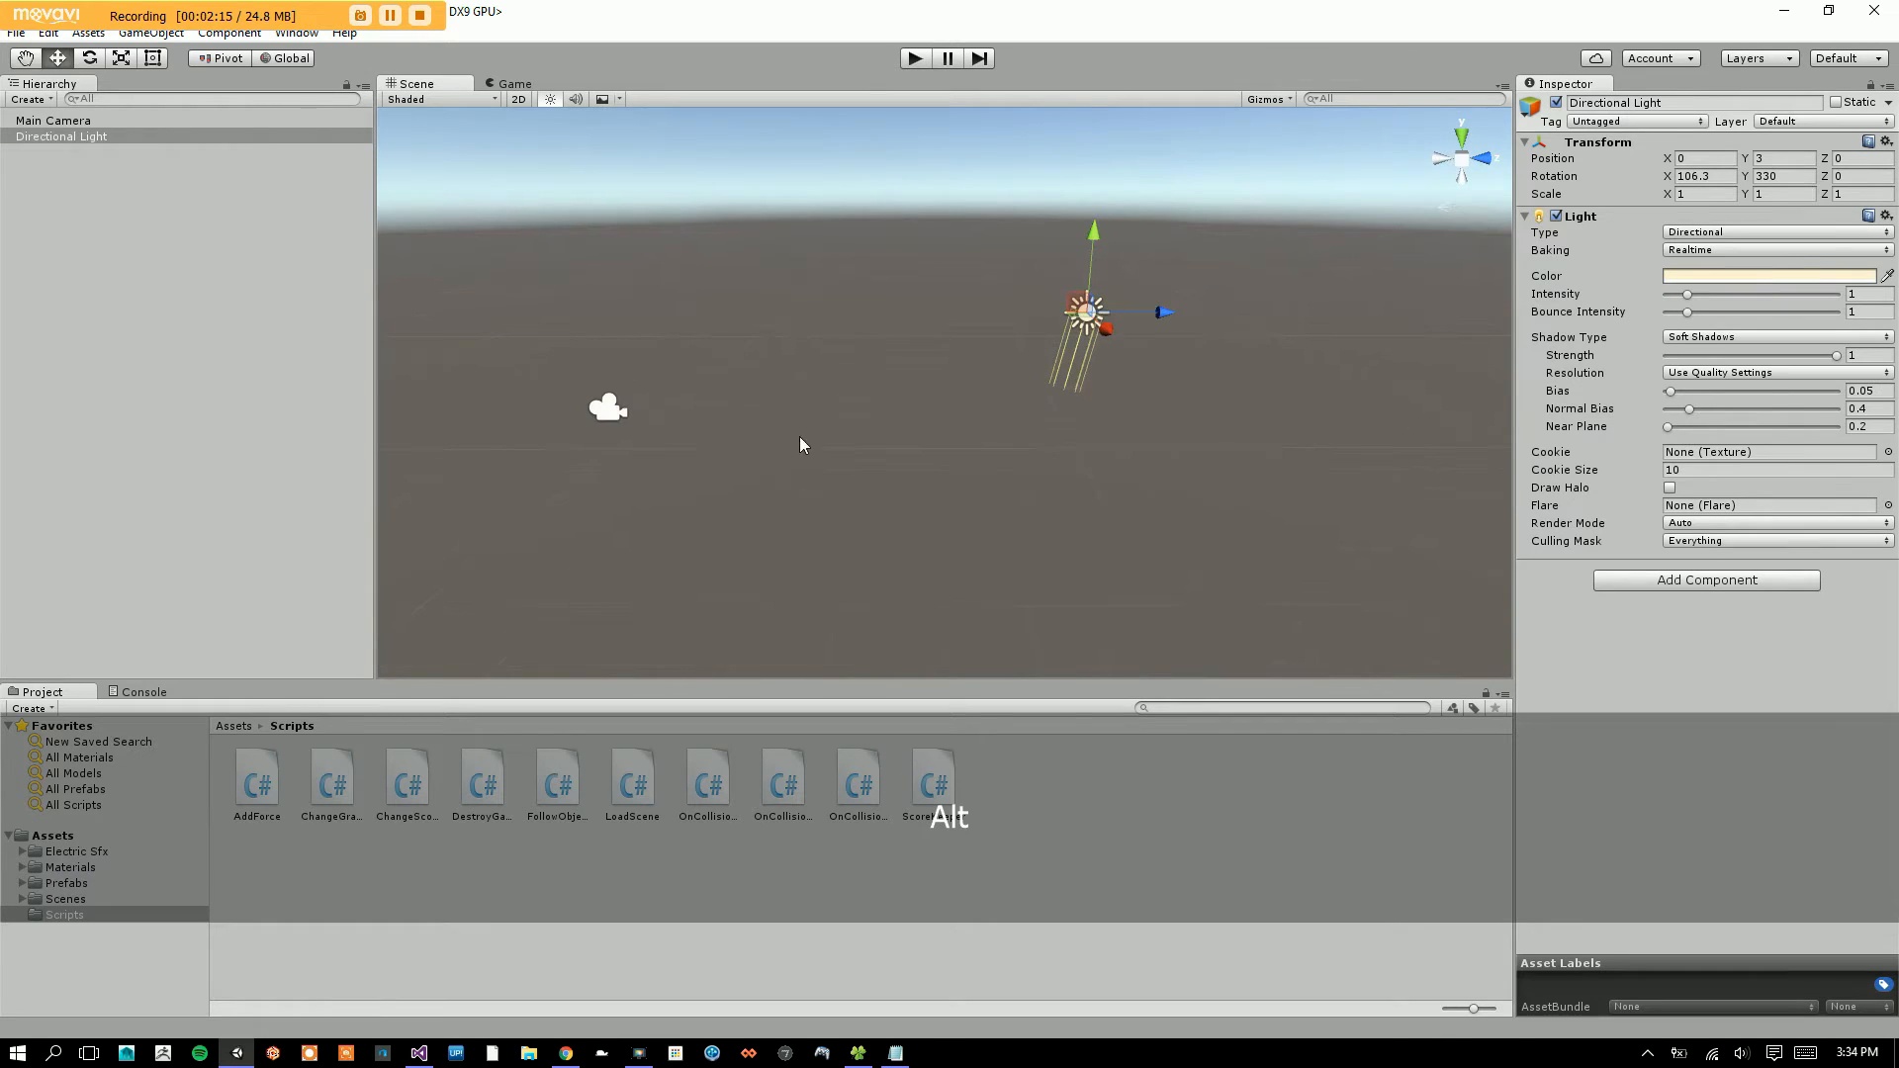
click(104, 120)
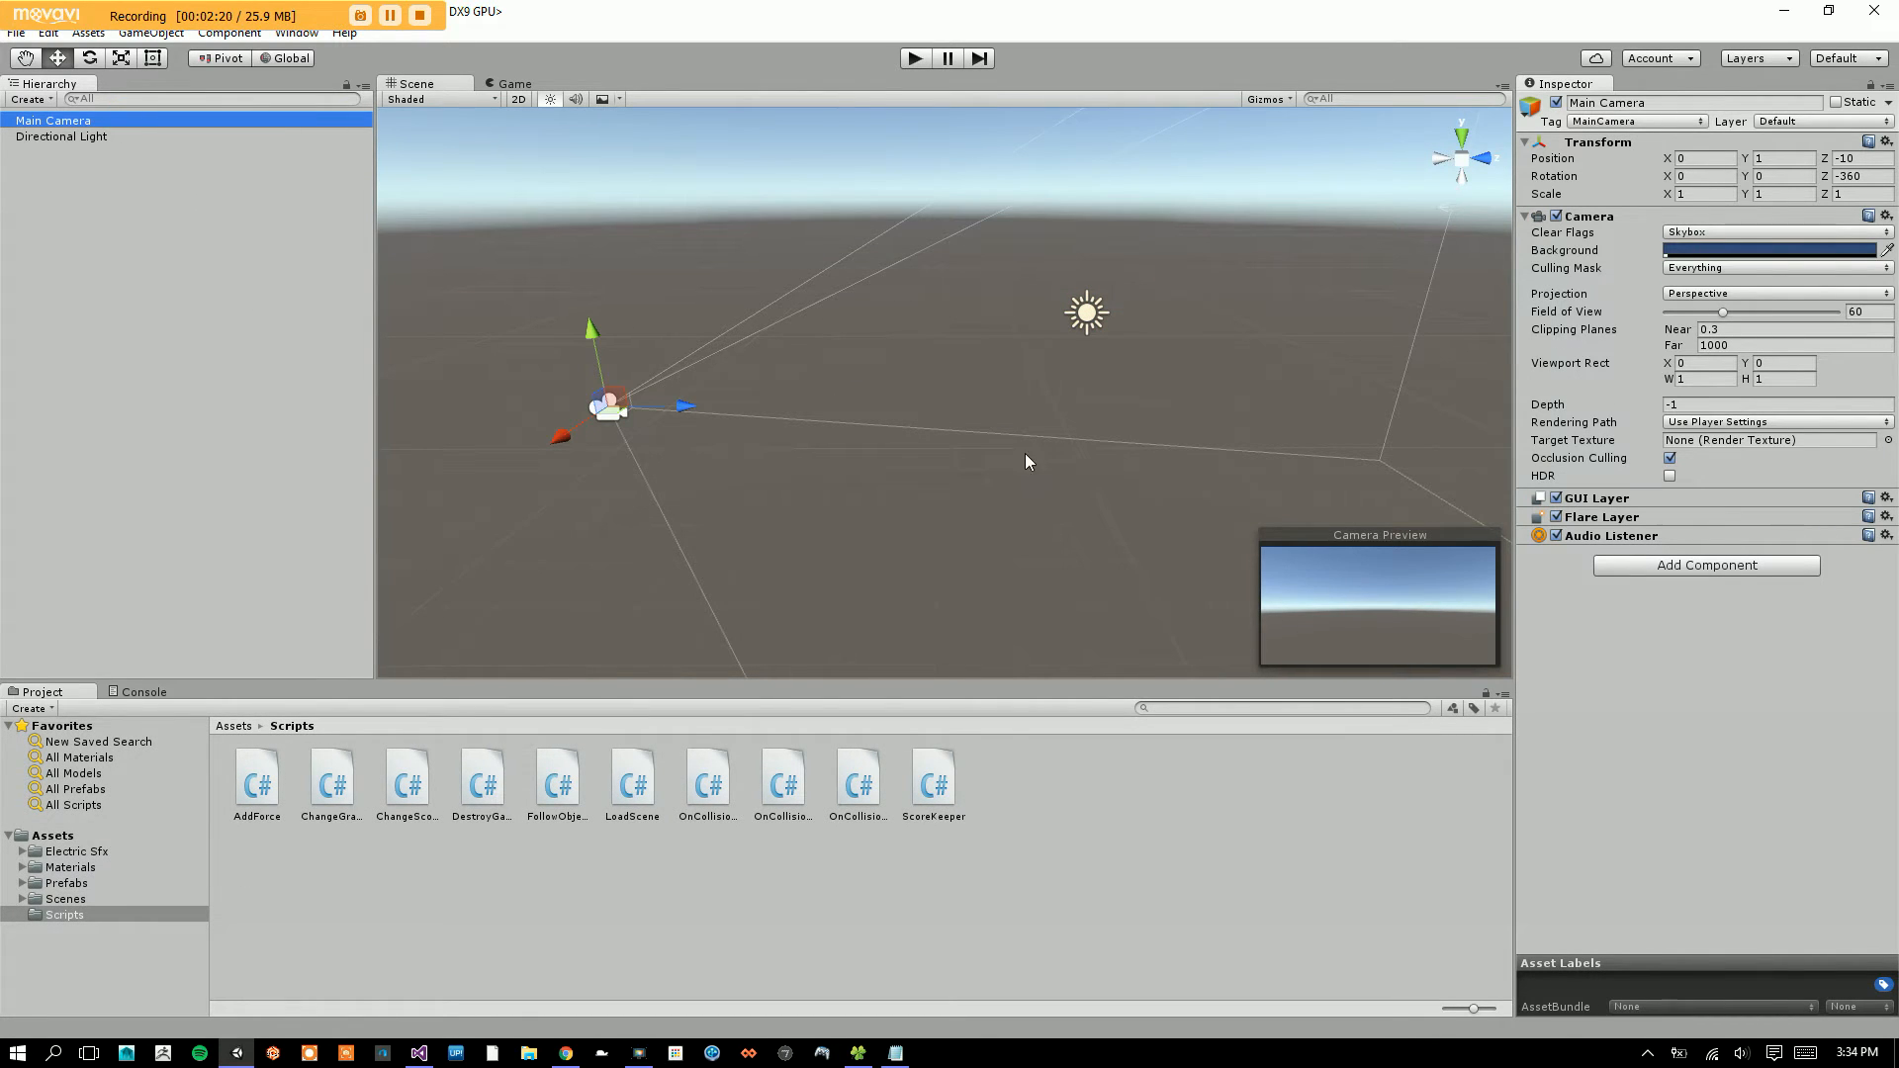
mouse_move(1025, 458)
alt+mouse_down()
mouse_move(864, 538)
mouse_move(979, 322)
mouse_move(1038, 437)
alt+mouse_up()
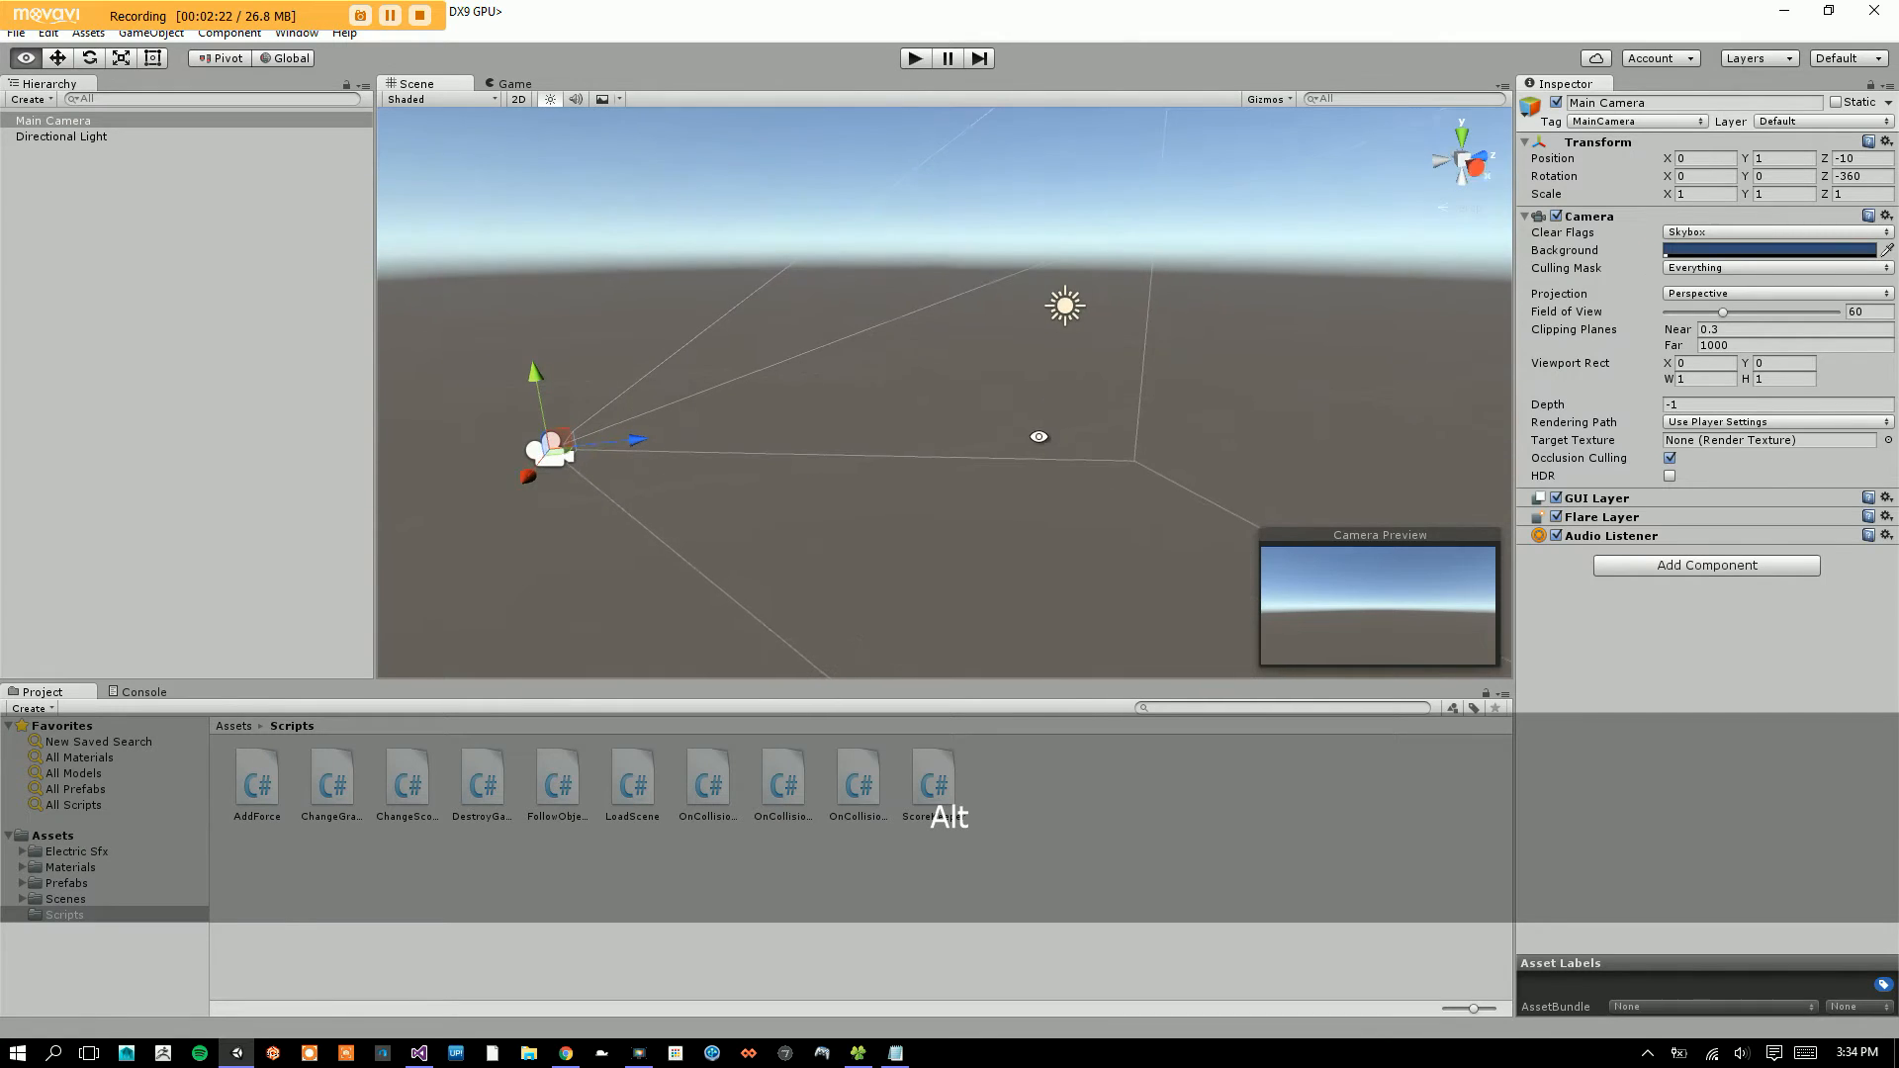
alt+drag(1216, 347, 1023, 389)
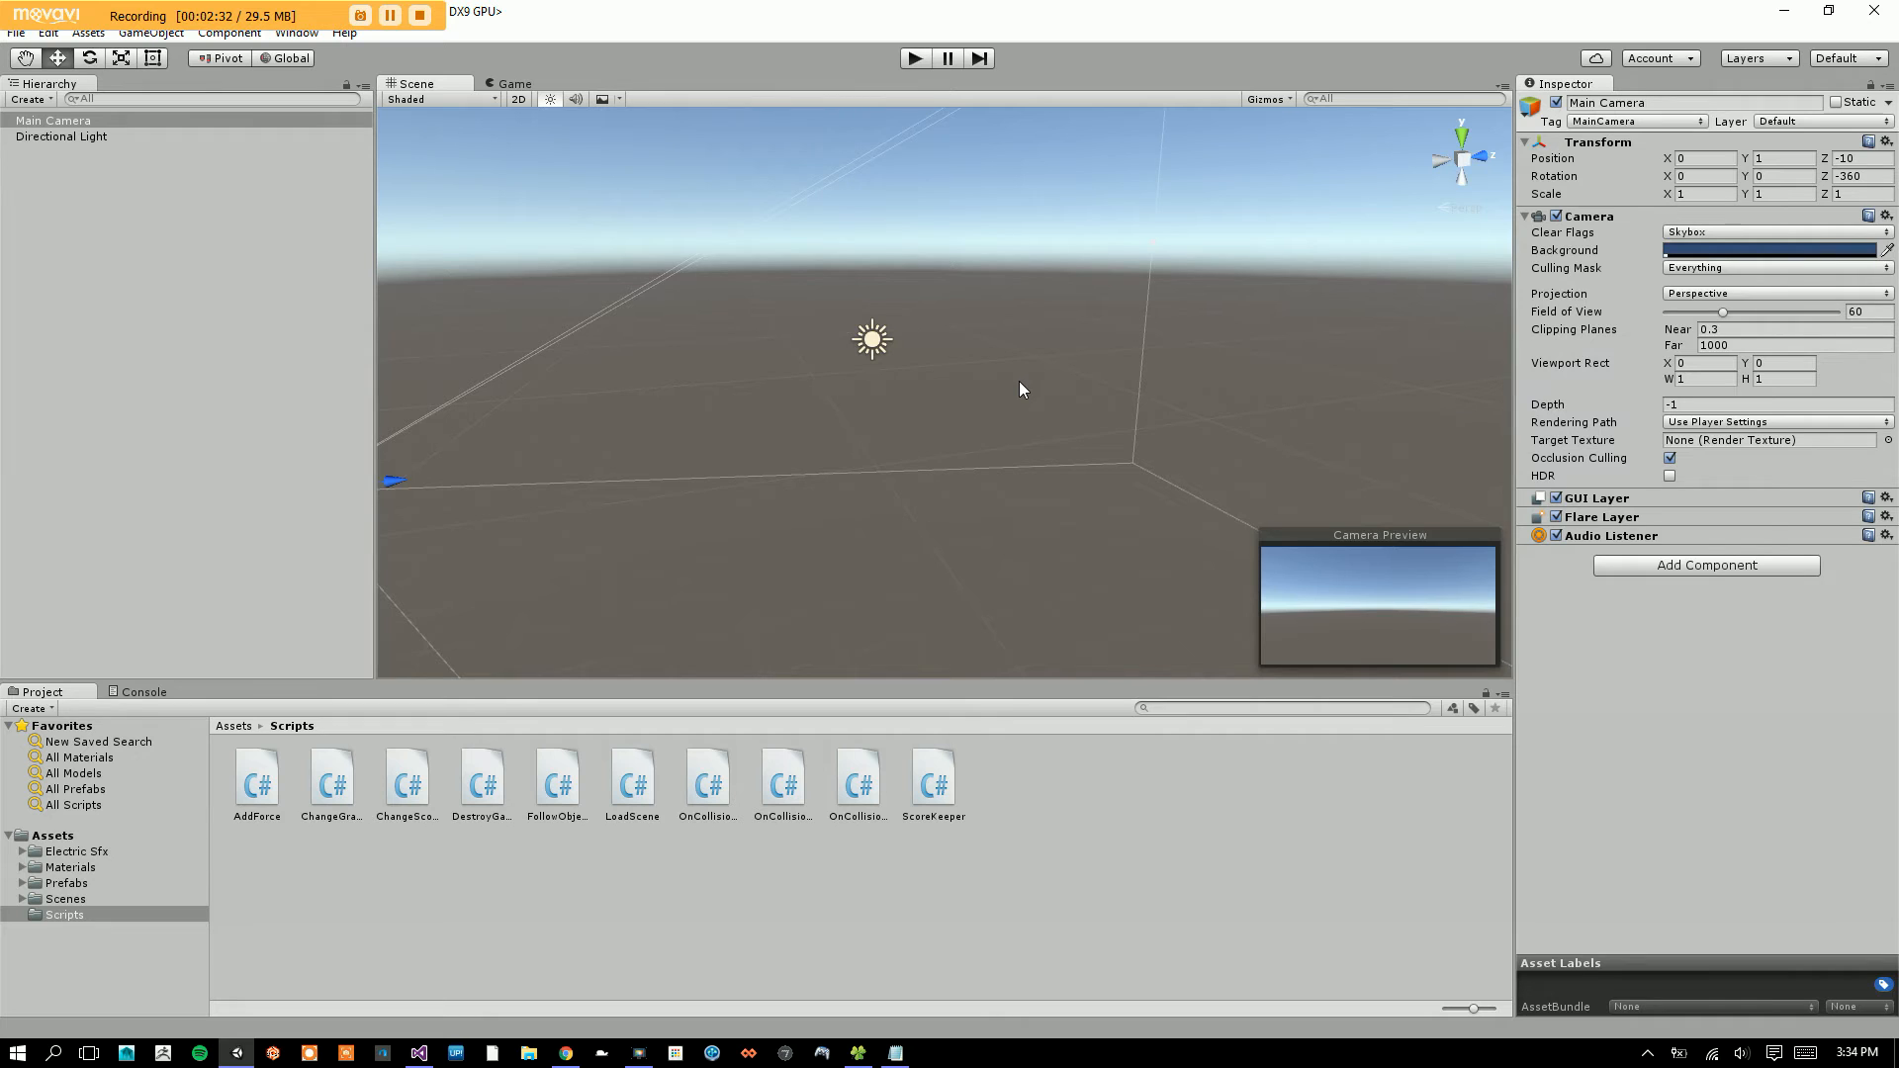
alt+drag(703, 462, 931, 401)
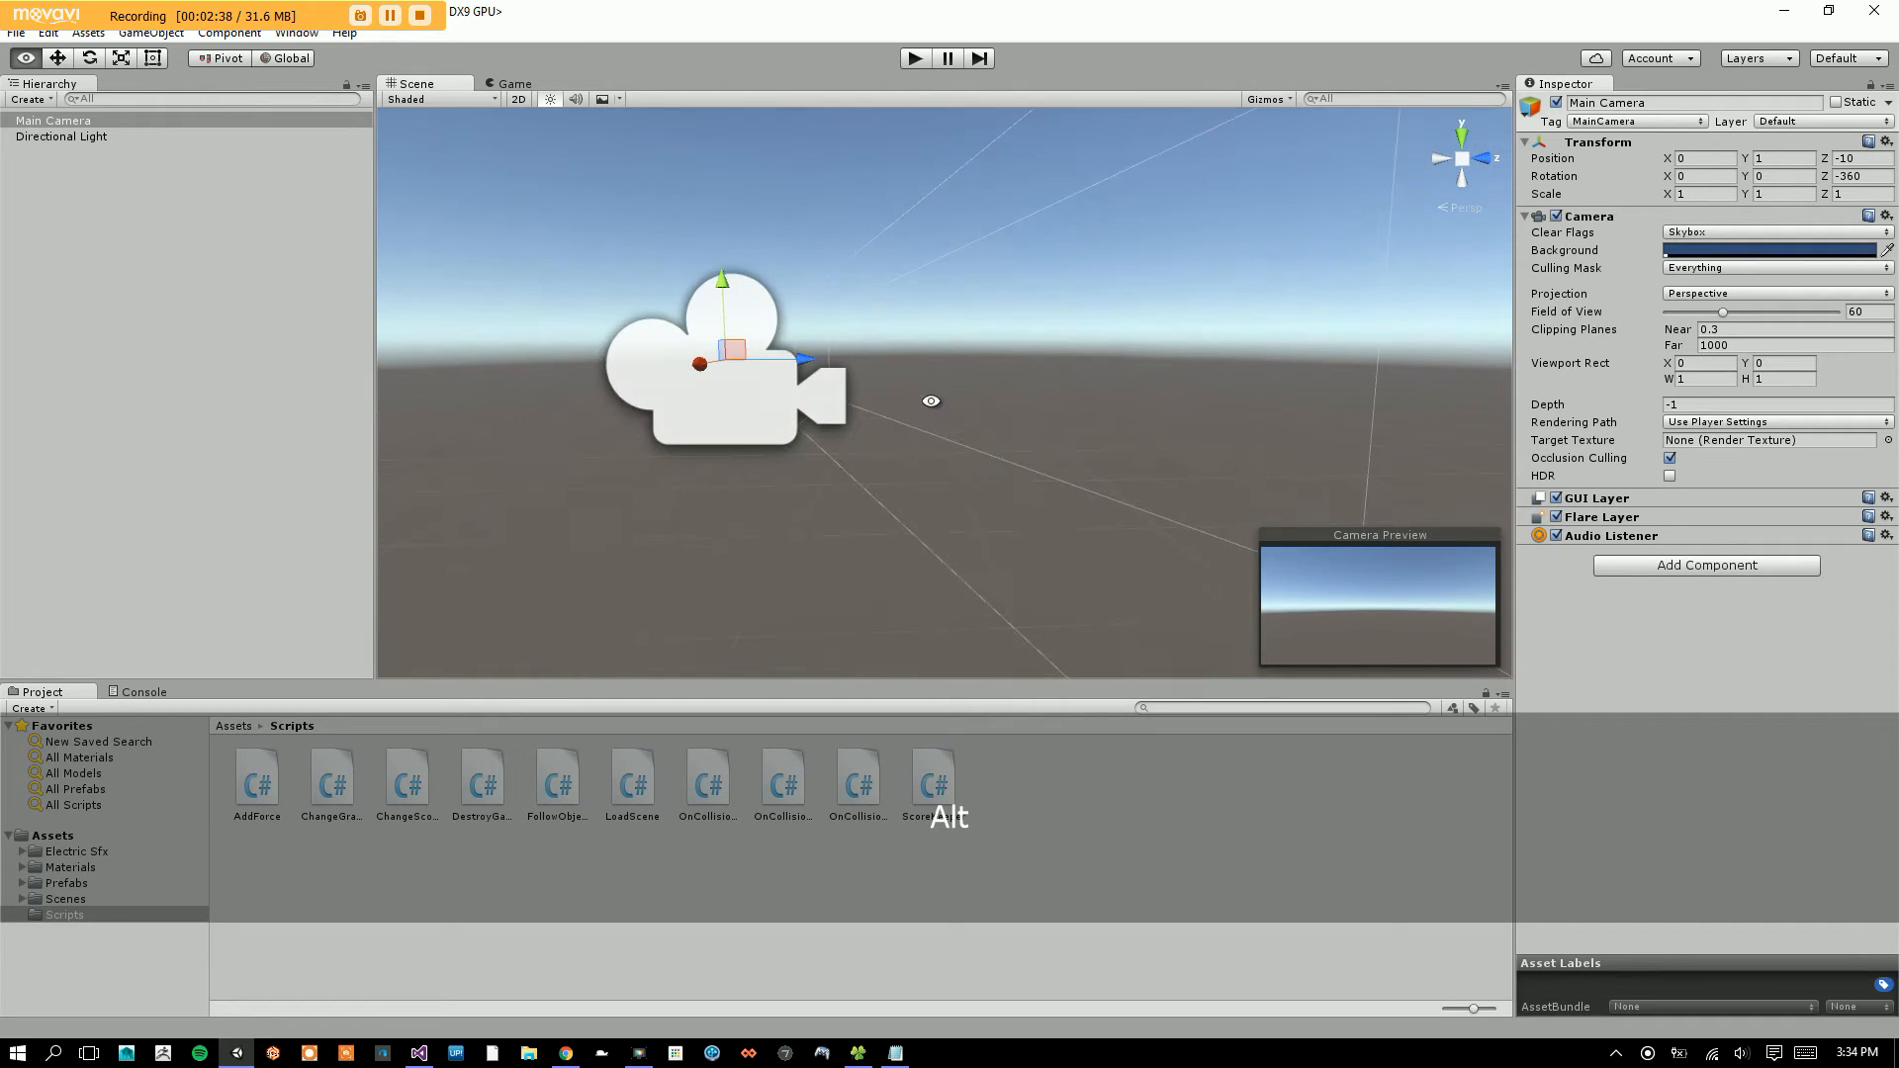
scroll(931, 400, down, 5)
click(164, 207)
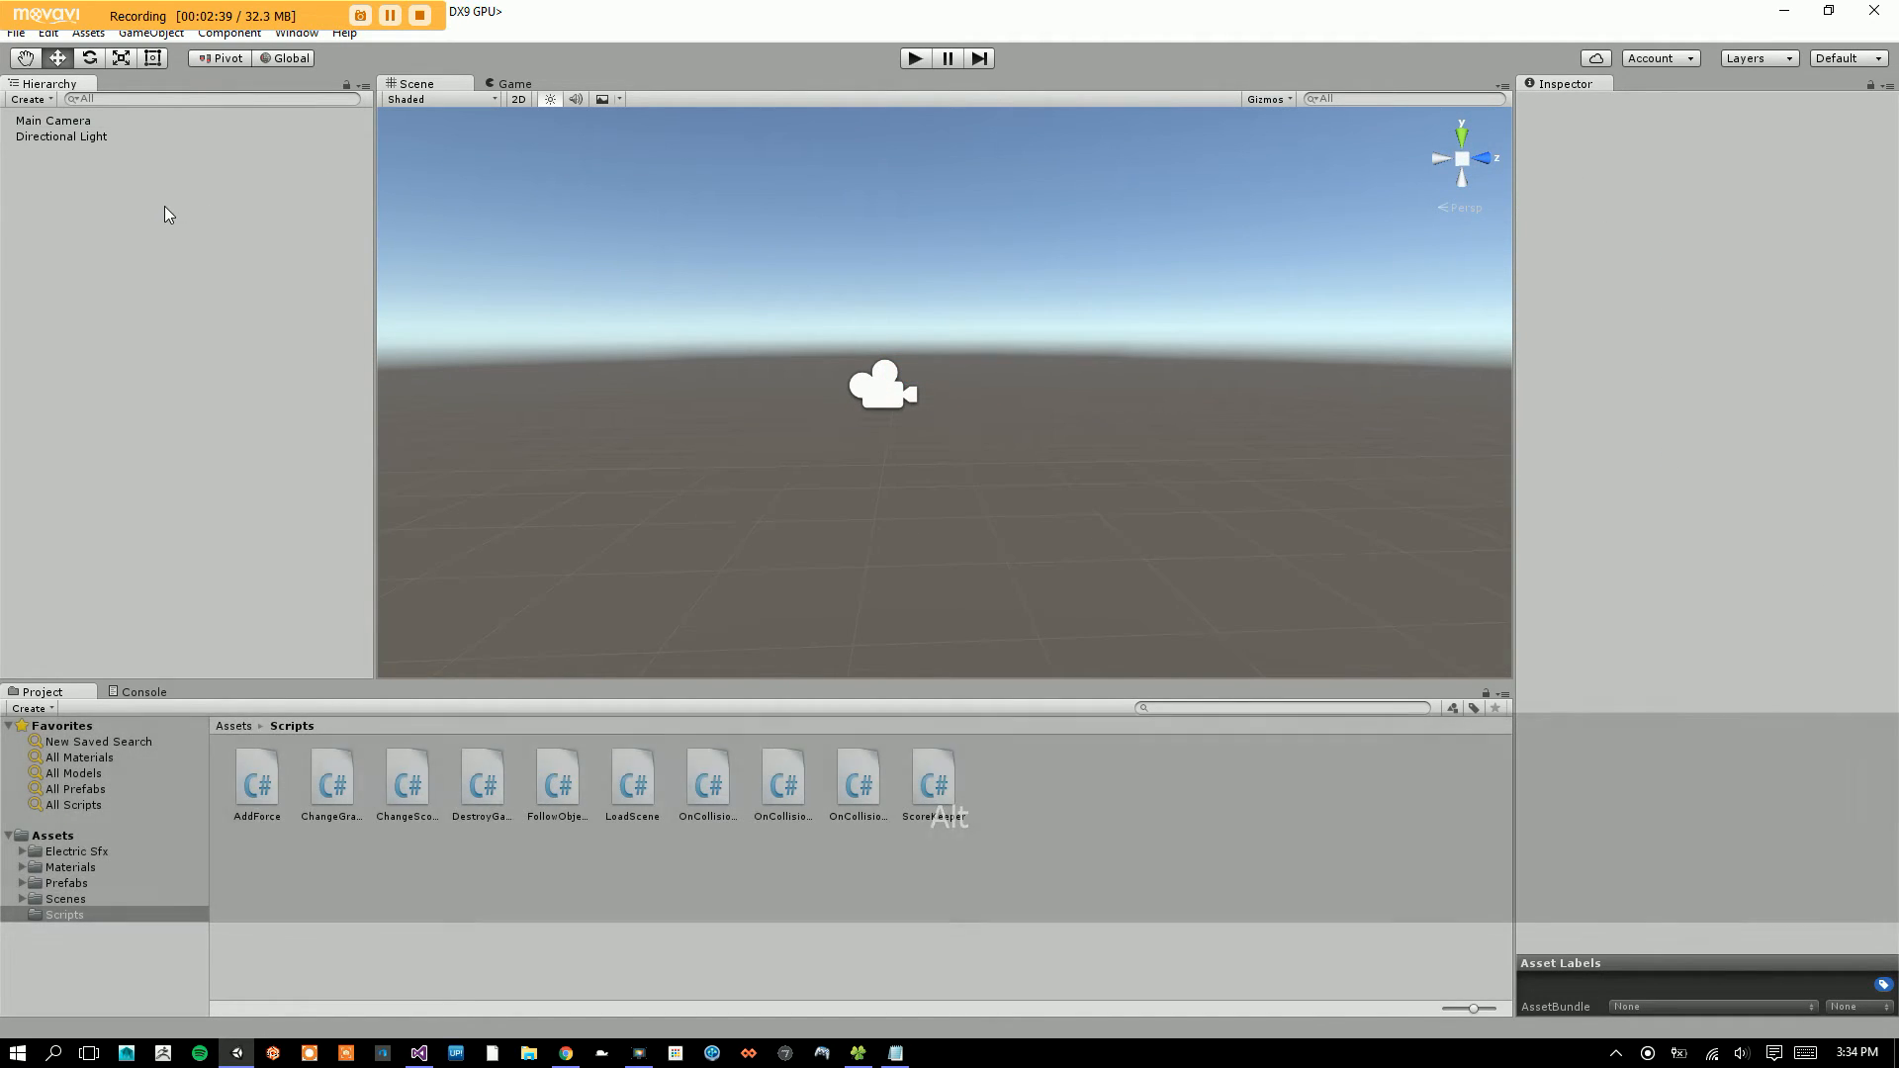
- Select the Directional Light and Main Camera alternately to compare their properties, and locate the light in the scene
click(99, 137)
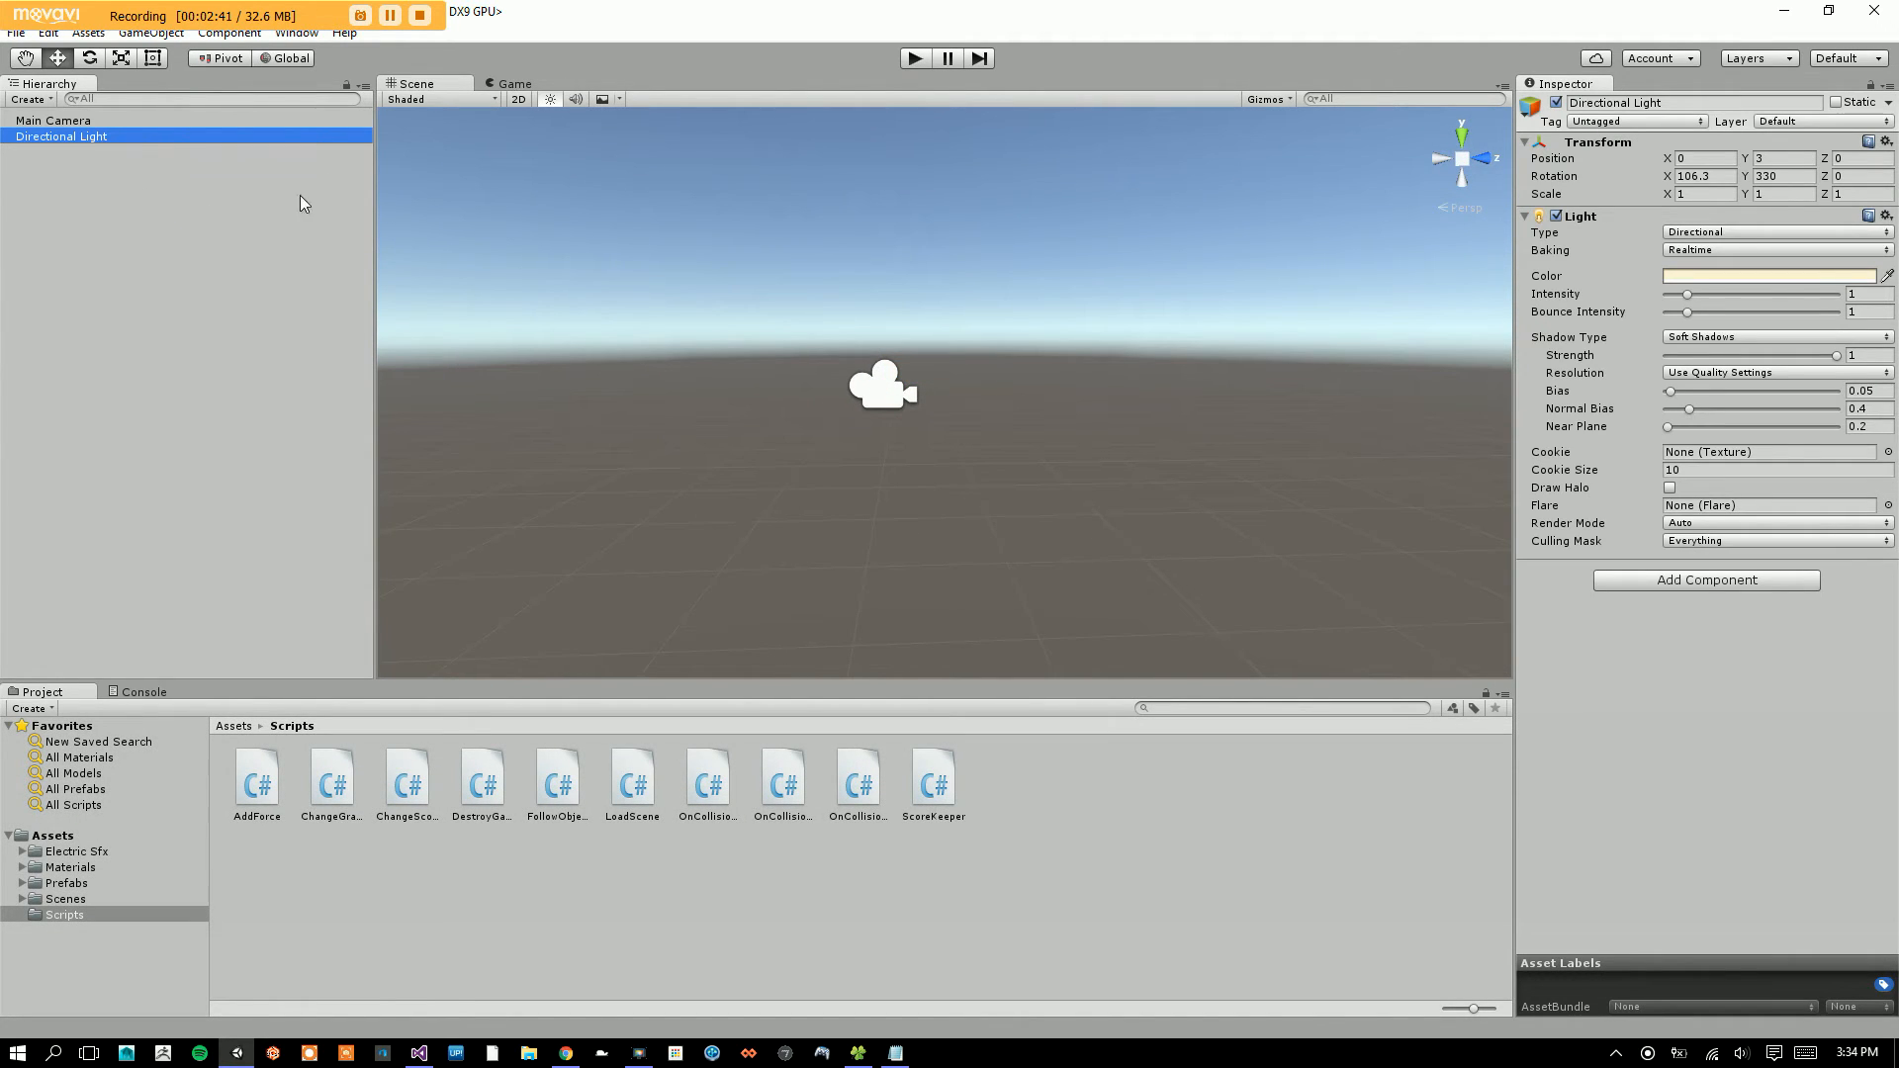
click(99, 121)
click(111, 135)
alt+drag(1226, 382, 821, 463)
alt+drag(738, 353, 438, 279)
click(119, 260)
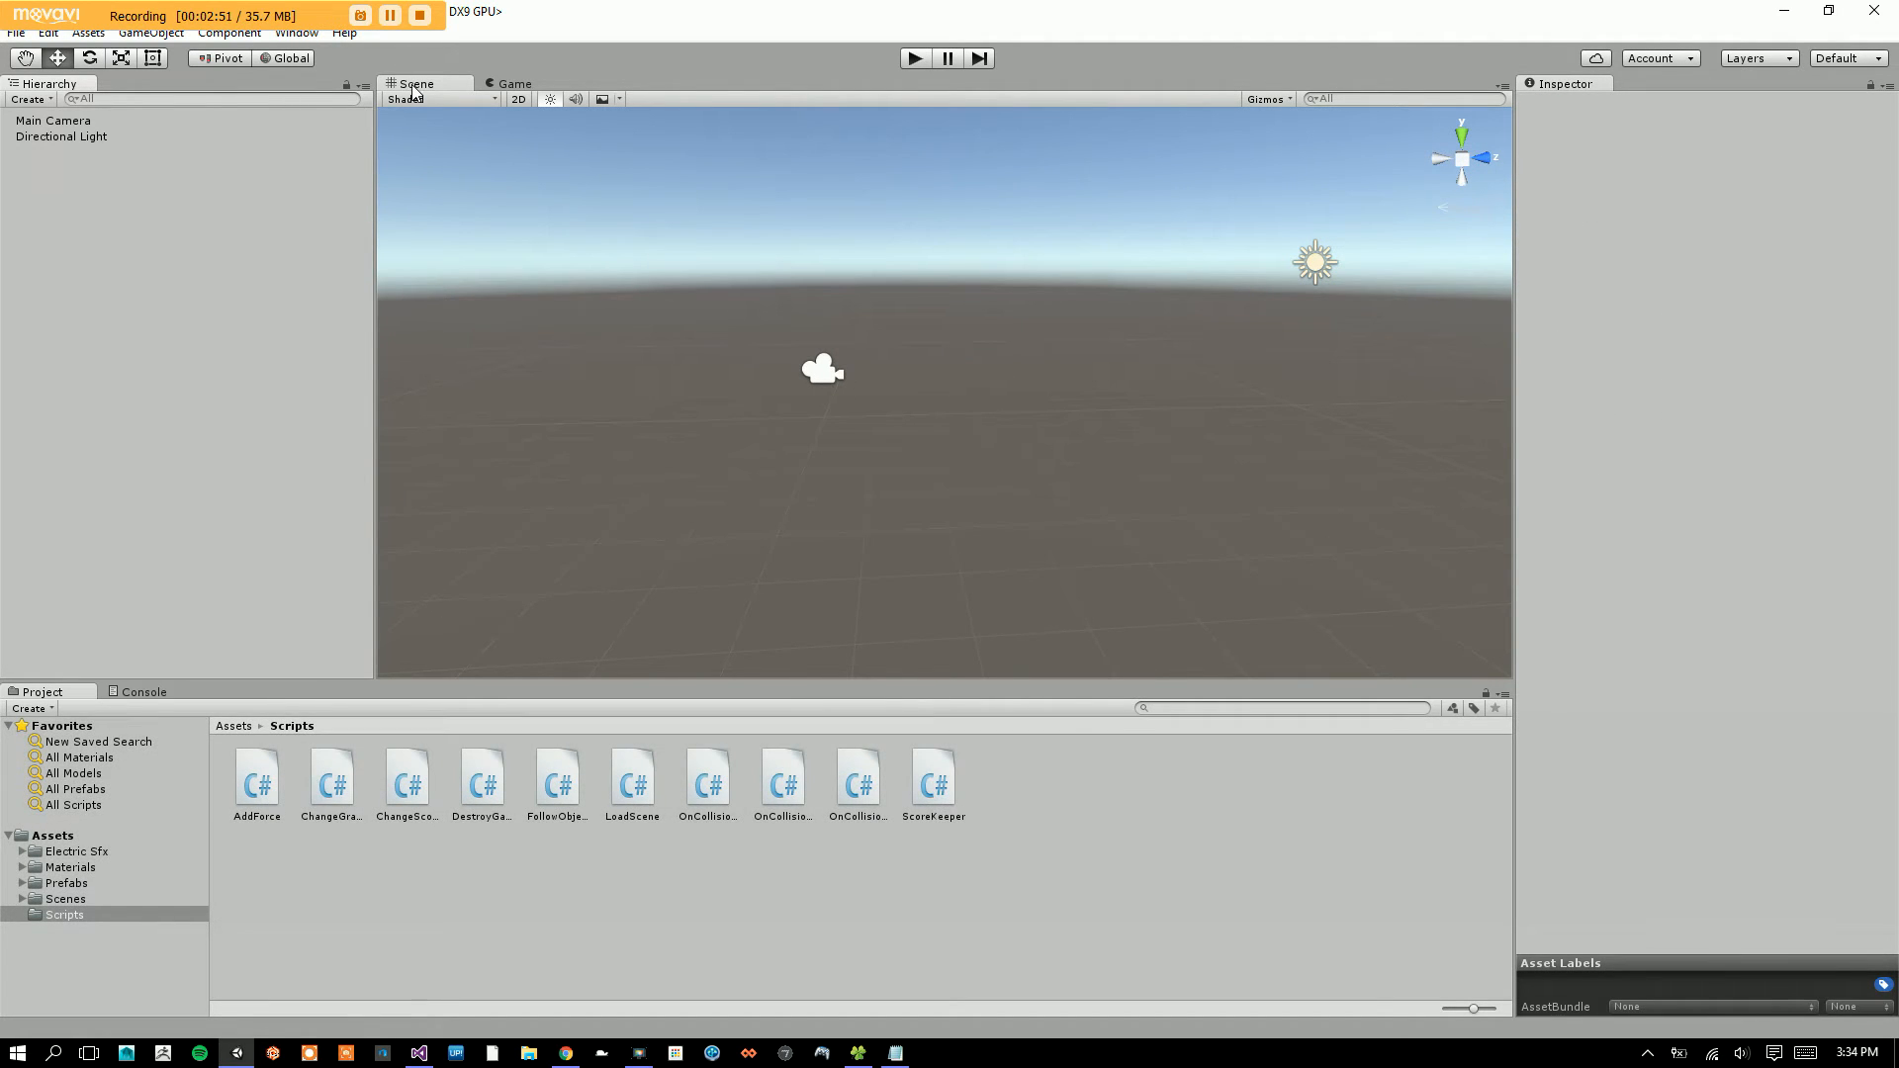
key(ctrl)
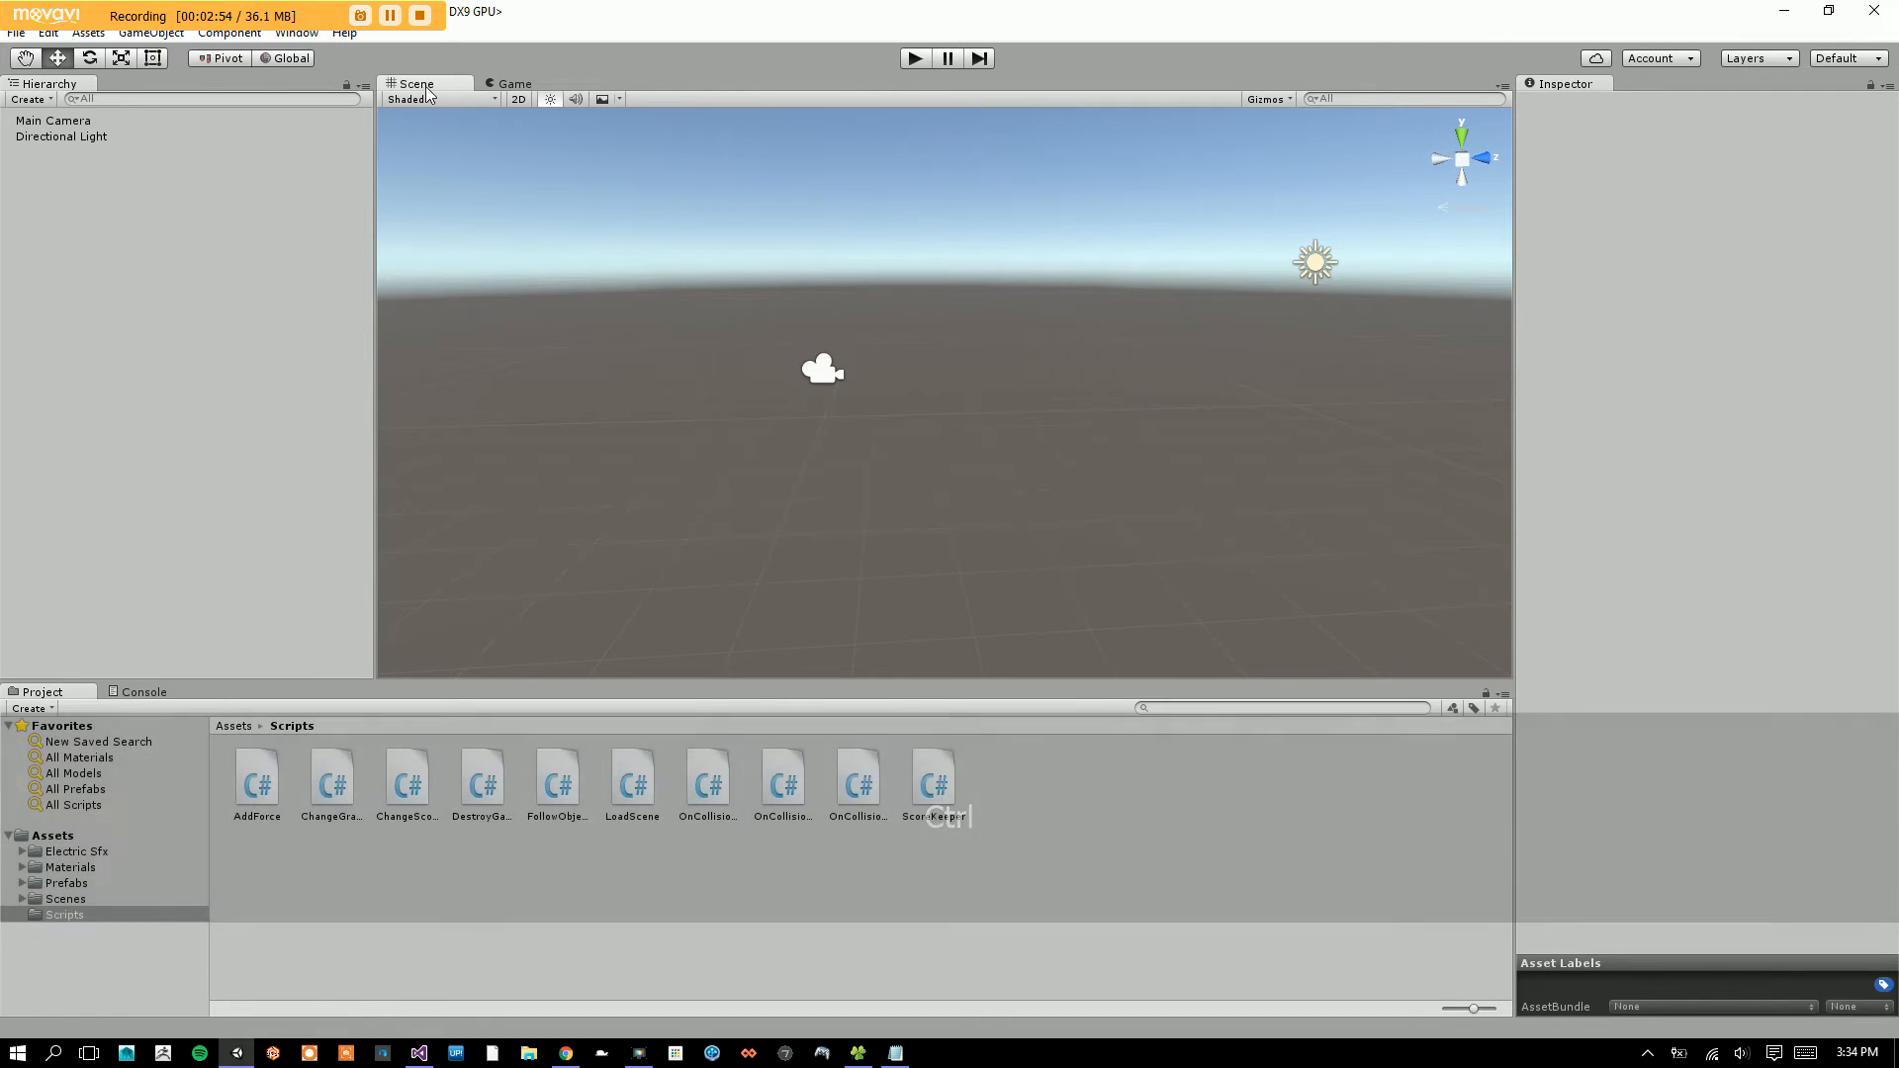
- Create a cube and scale it into a flat slab of about 3.32 × 0.80 × 3.32
alt+drag(916, 305, 950, 401)
right_click(173, 334)
mouse_move(229, 512)
click(147, 521)
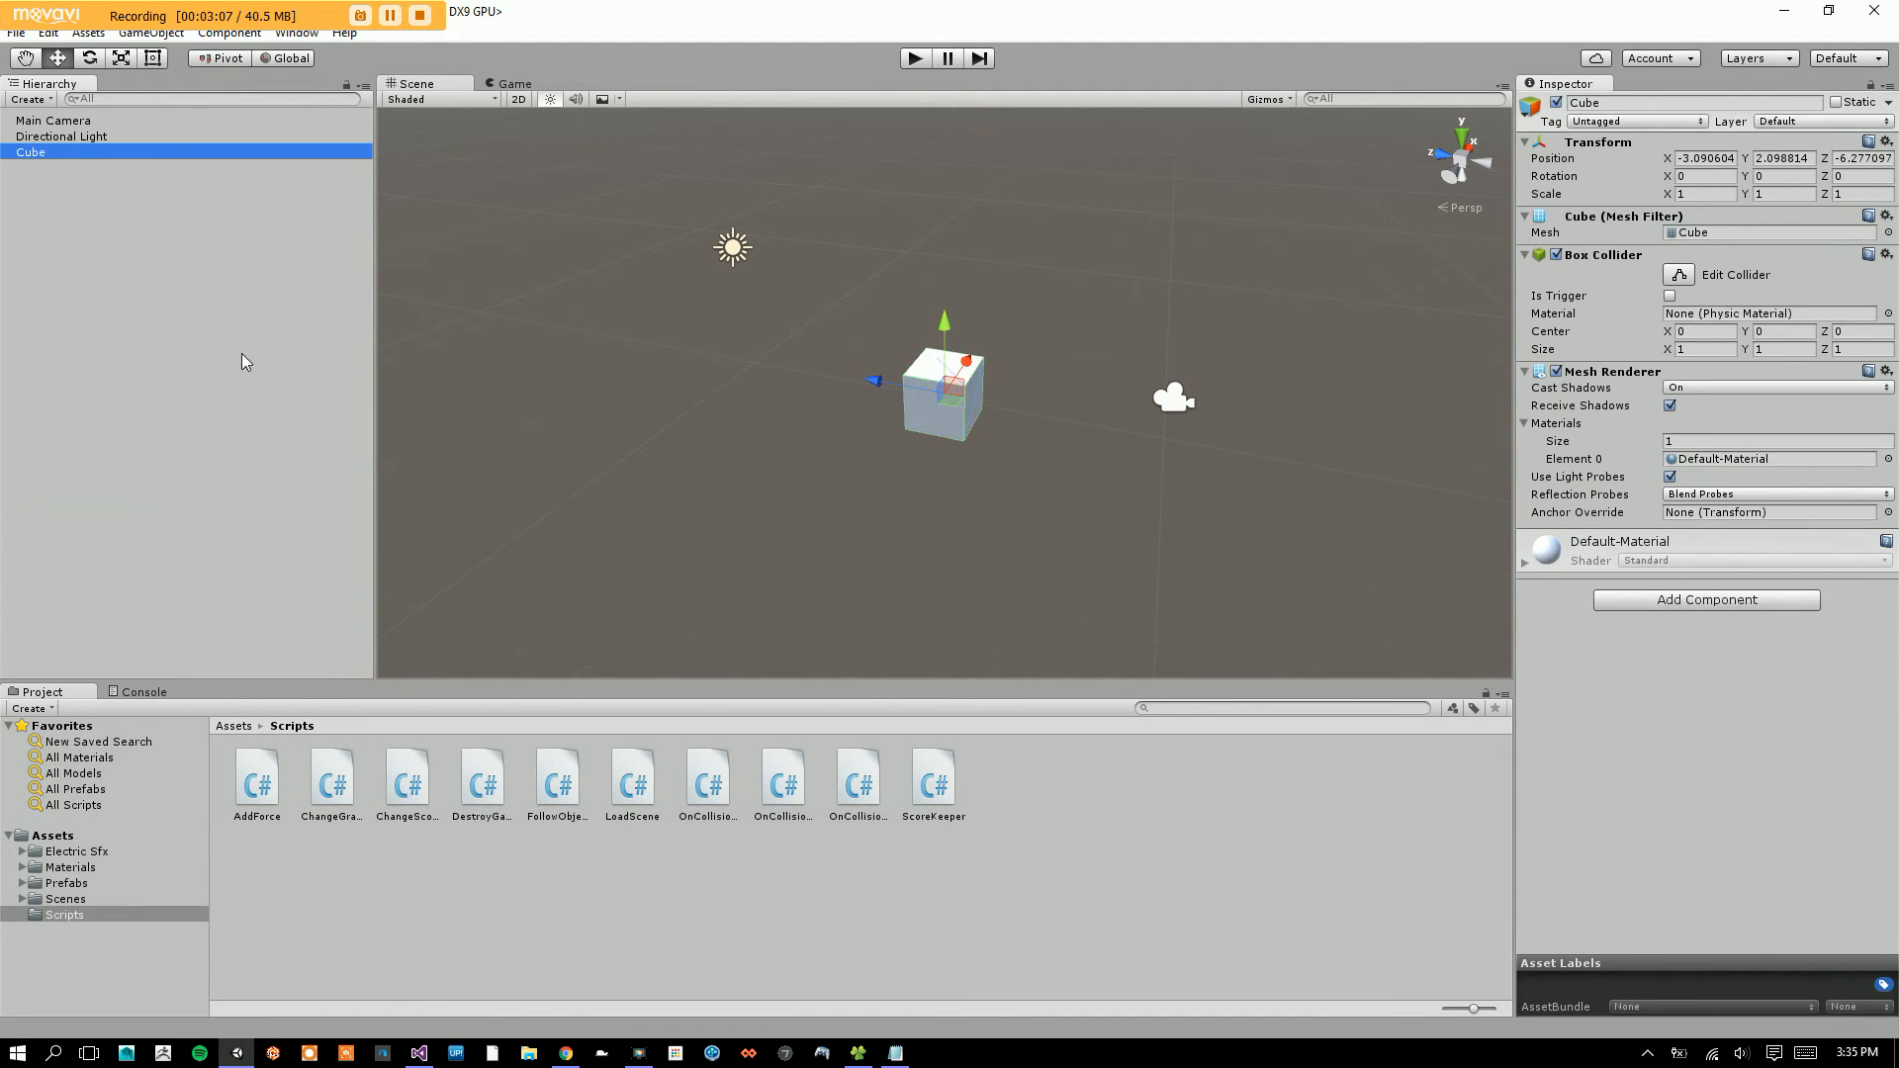
key(r)
alt+drag(934, 393, 1173, 314)
- Duplicate the slab three times and arrange the four slabs in a two-by-two grid with narrow gaps
key(w)
key(ctrl+d)
key(ctrl+d)
key(ctrl+d)
drag(1058, 265, 751, 466)
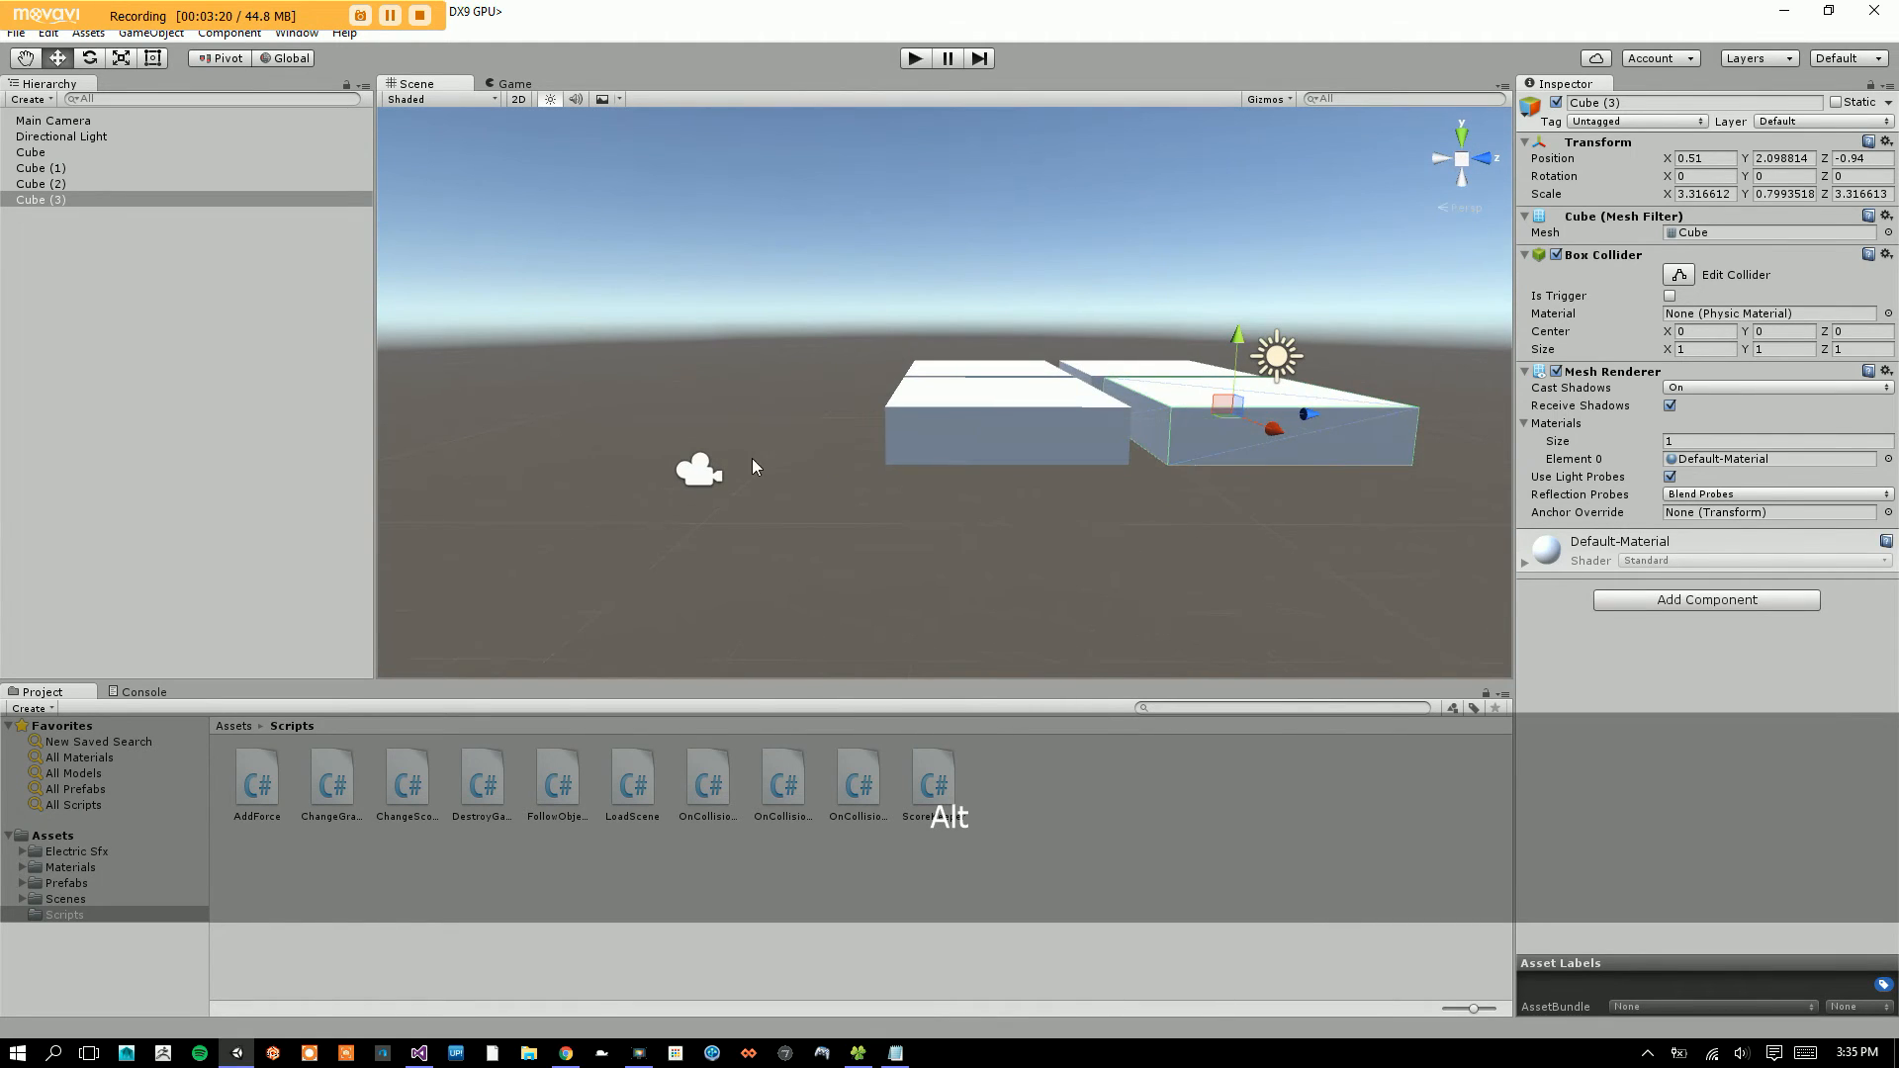
- Raise the Main Camera to about Y 5.96 and tilt it about 26.65° on X to face the slabs
click(698, 470)
key(w)
drag(680, 317, 615, 134)
key(e)
alt+drag(861, 369, 929, 415)
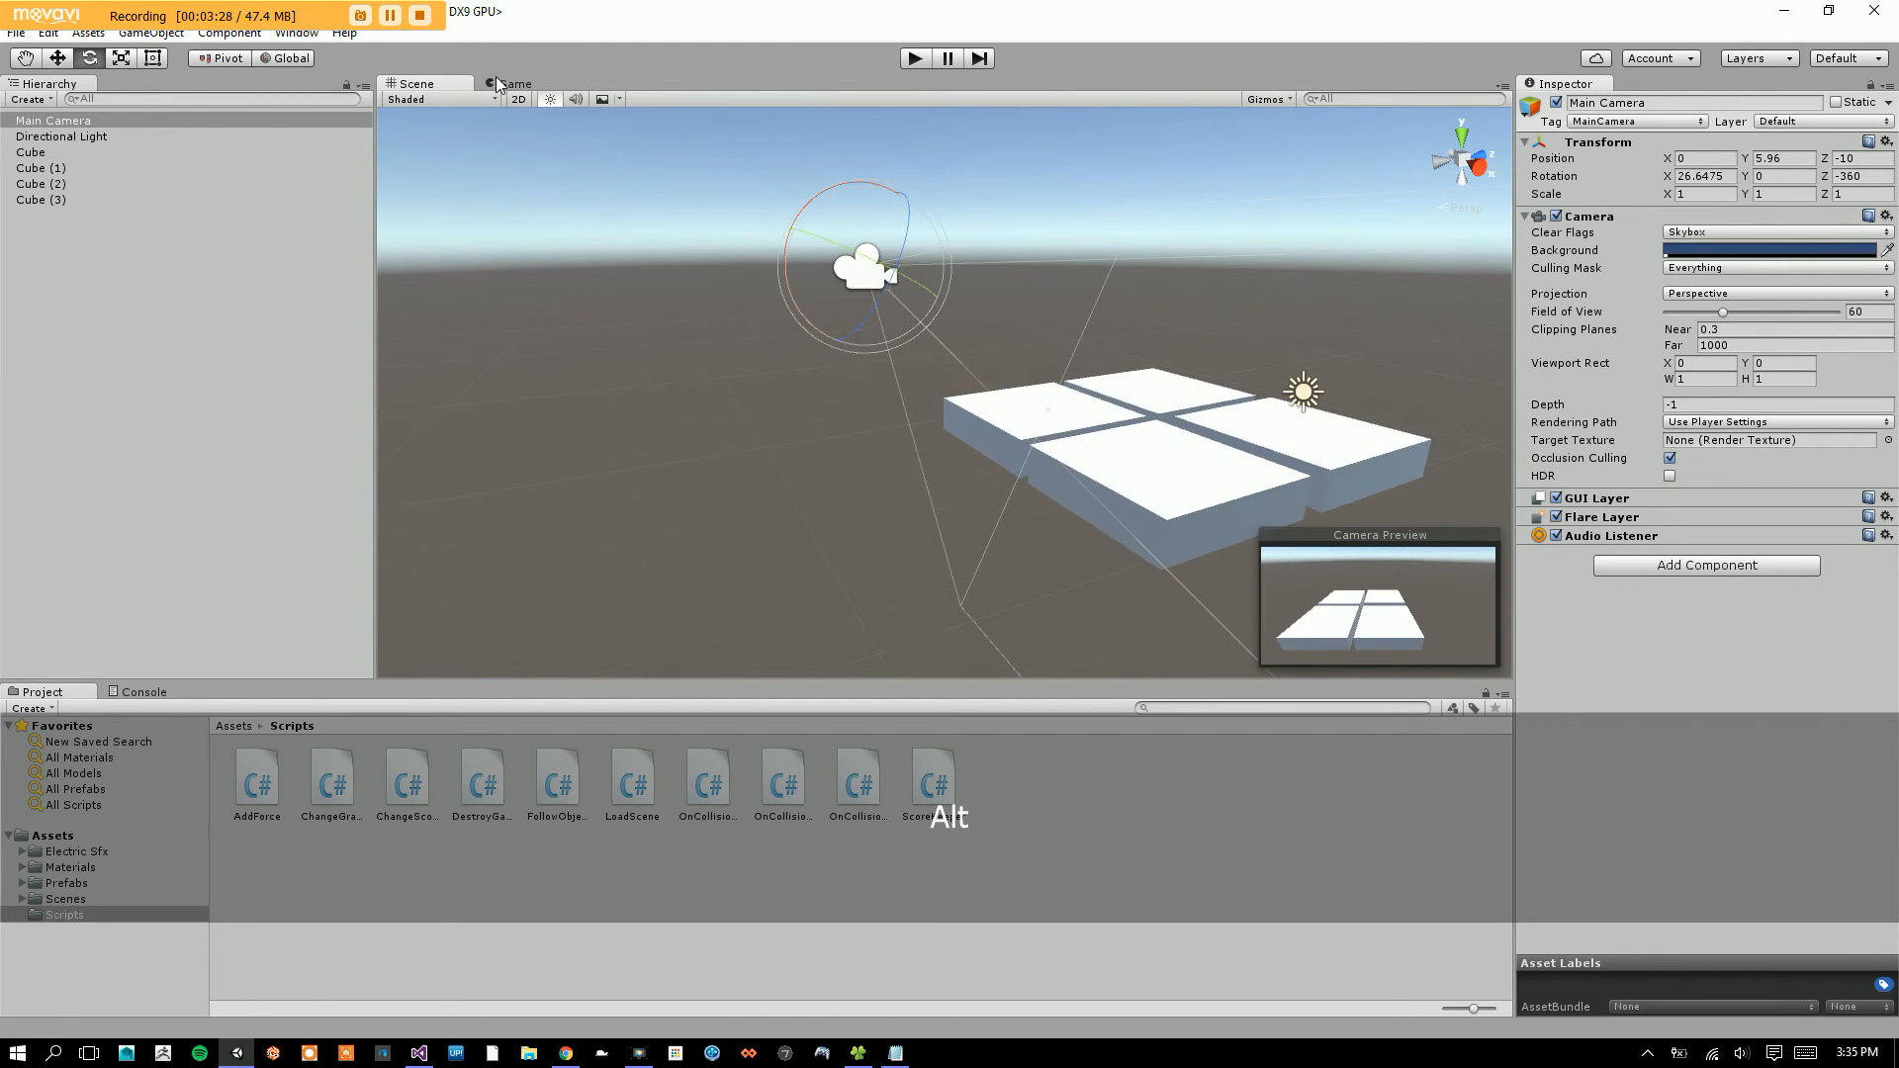
- Compare the Scene view with the Game view to examine how the camera frames the slabs
click(513, 85)
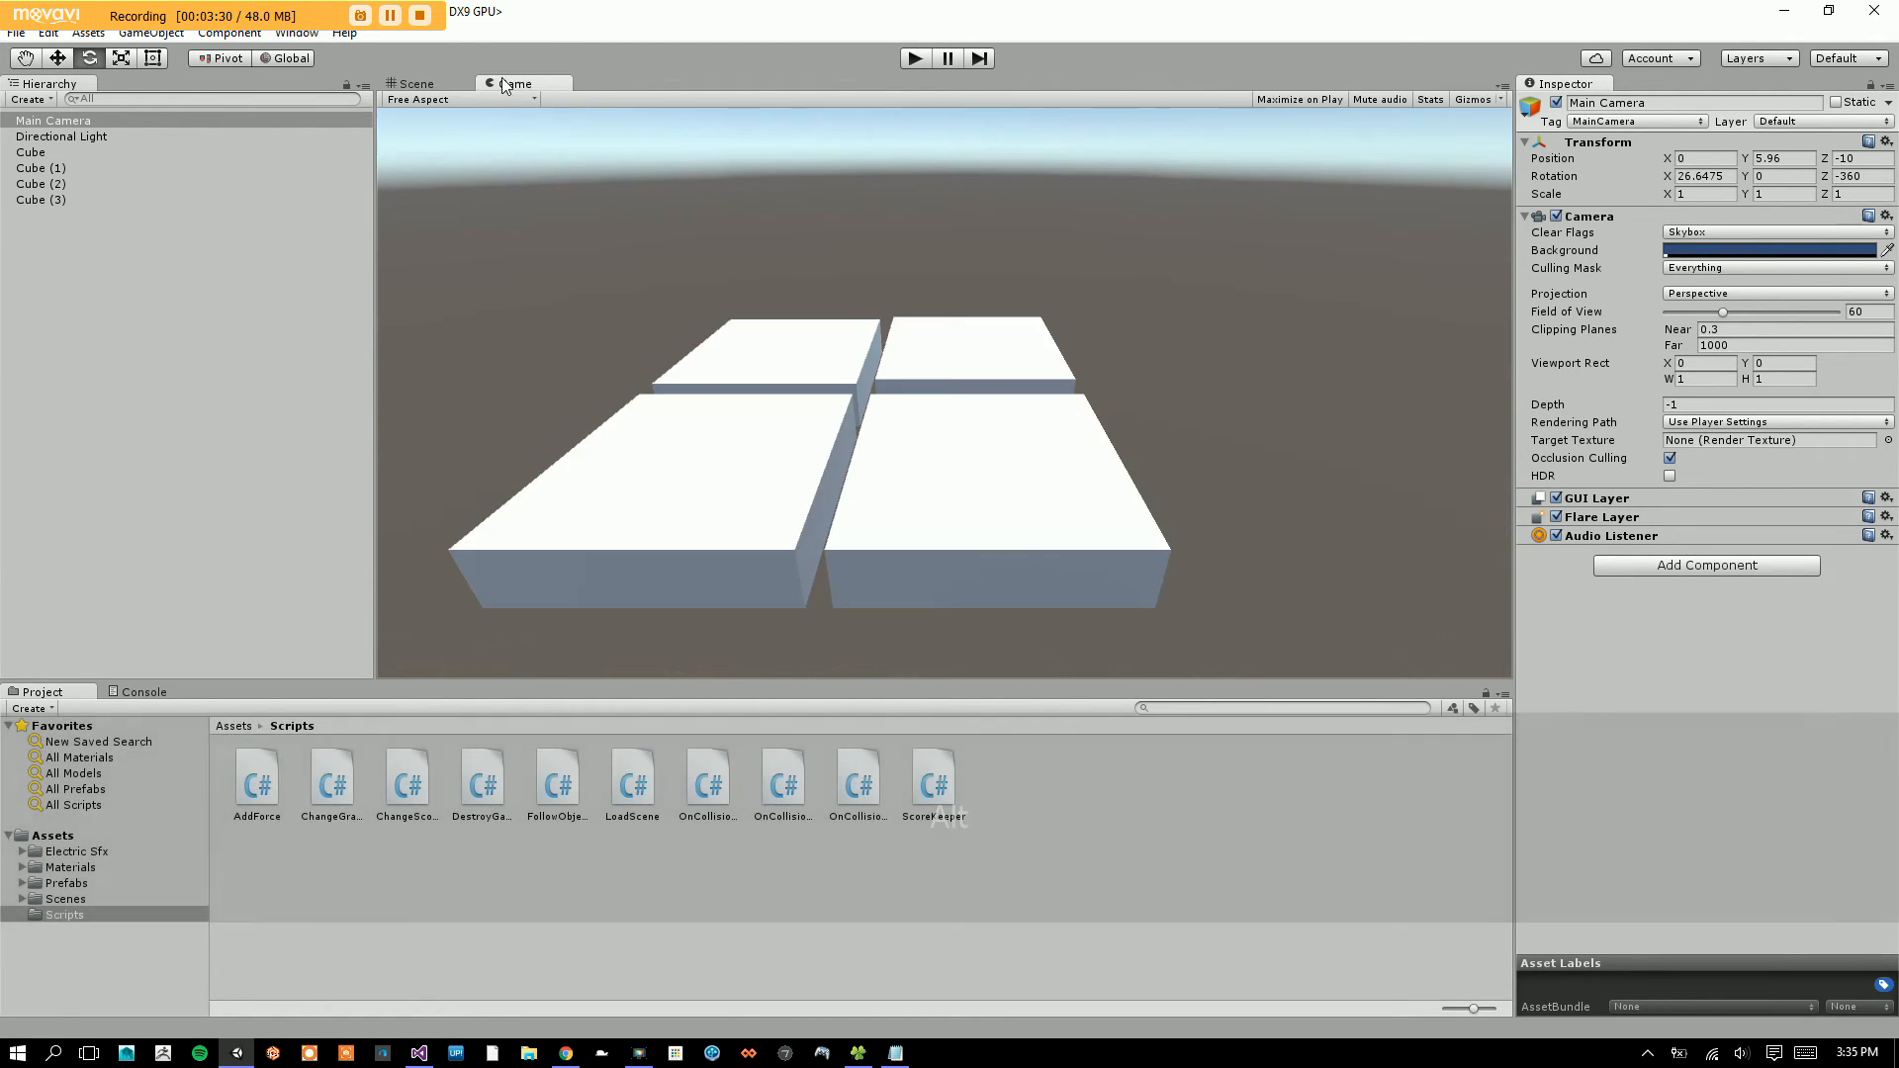
click(439, 83)
click(526, 87)
click(447, 87)
click(529, 89)
click(432, 89)
click(524, 87)
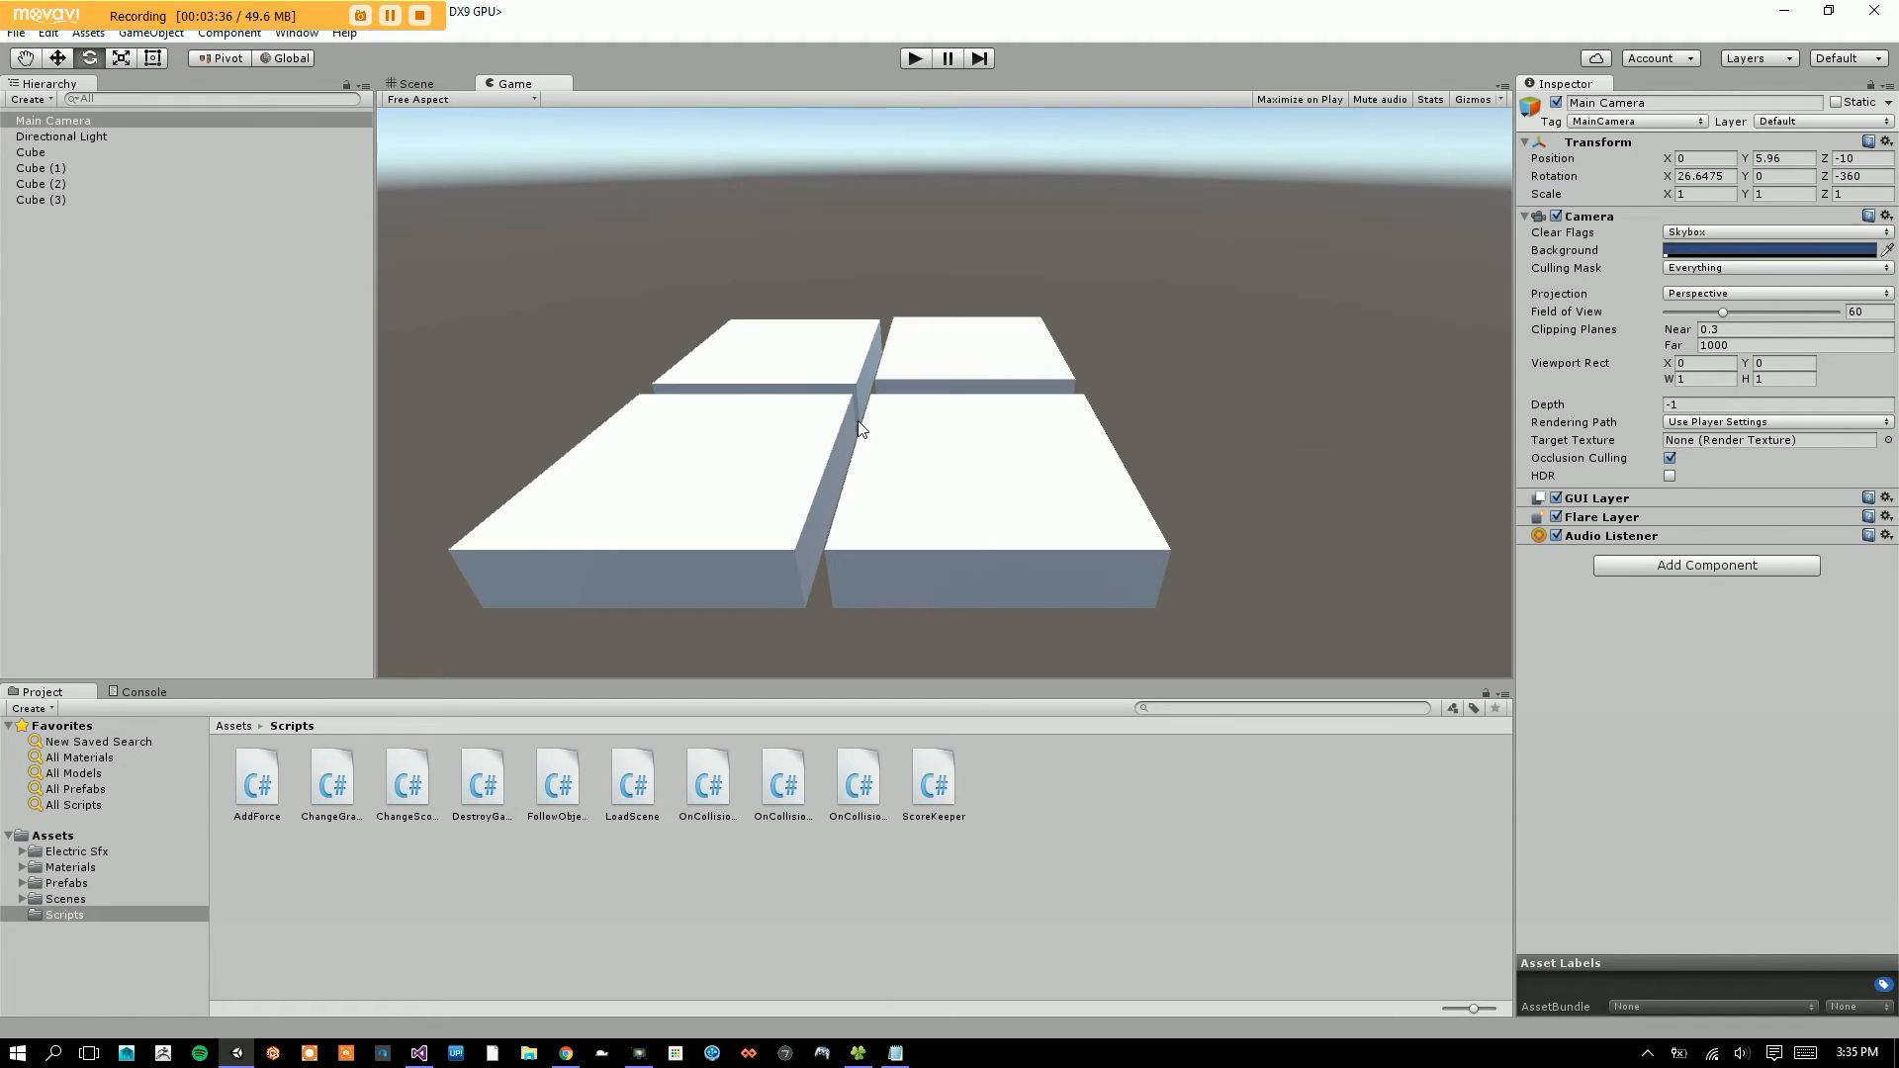
- Move the Main Camera sideways to about X -6.03 and check the slabs' framing in the Game view
click(442, 85)
alt+drag(959, 282, 1081, 394)
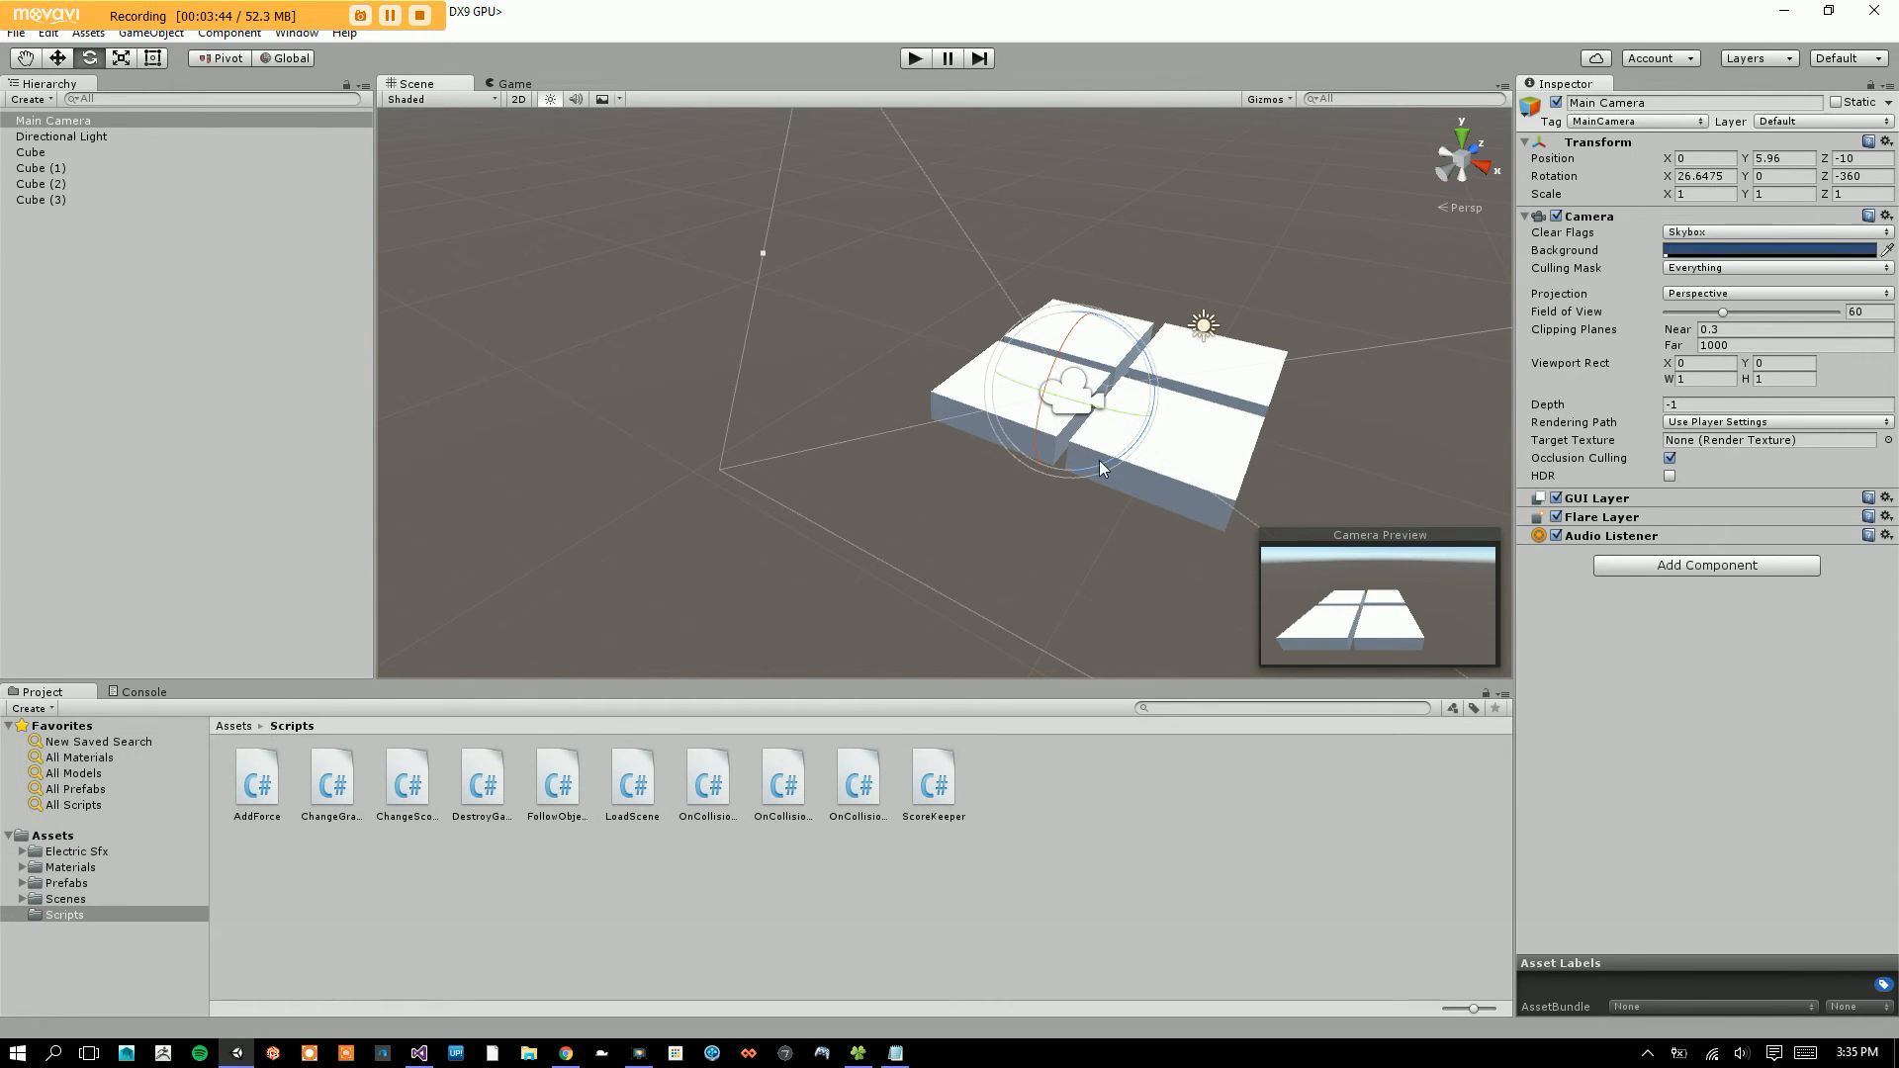
key(w)
drag(1137, 423, 590, 169)
click(516, 79)
key(alt)
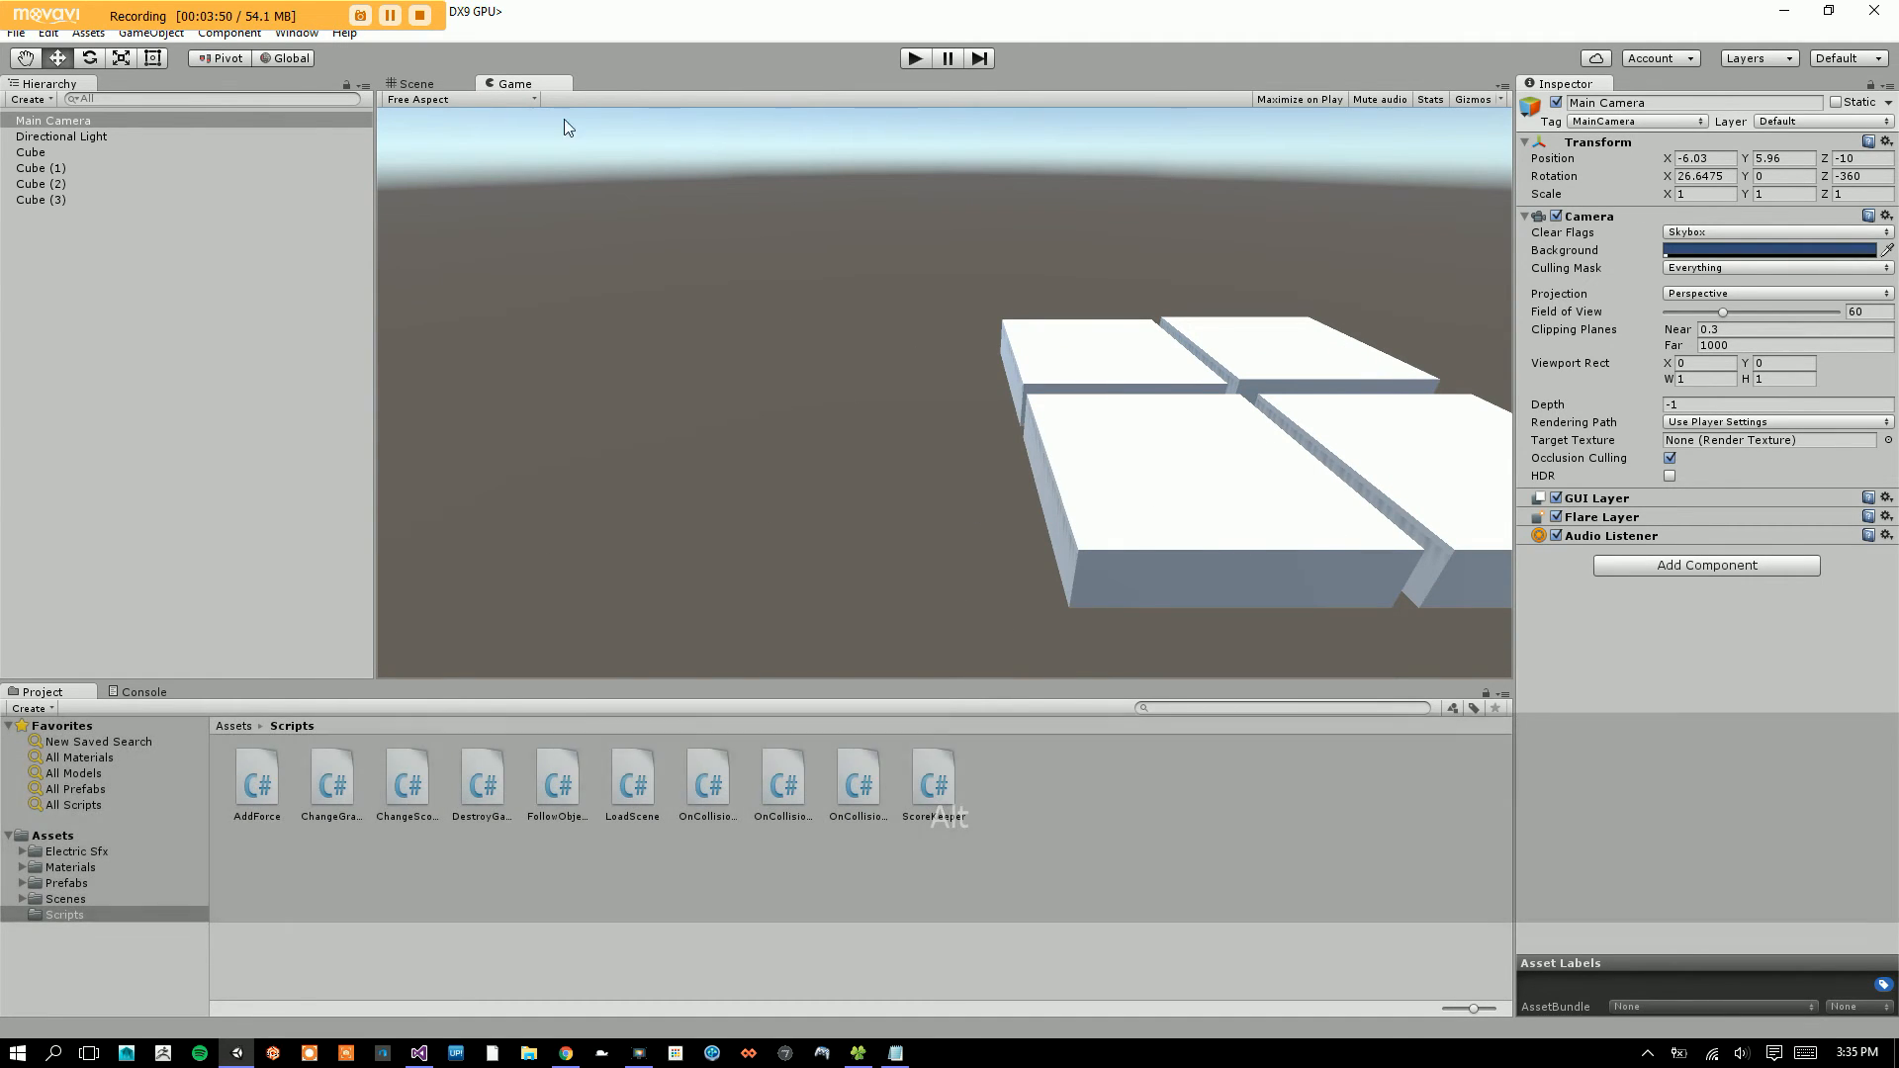
- Move the Main Camera to about X -1.25 to centre the slabs, and check the framing in the Game view
click(412, 82)
drag(827, 320, 1076, 387)
click(514, 86)
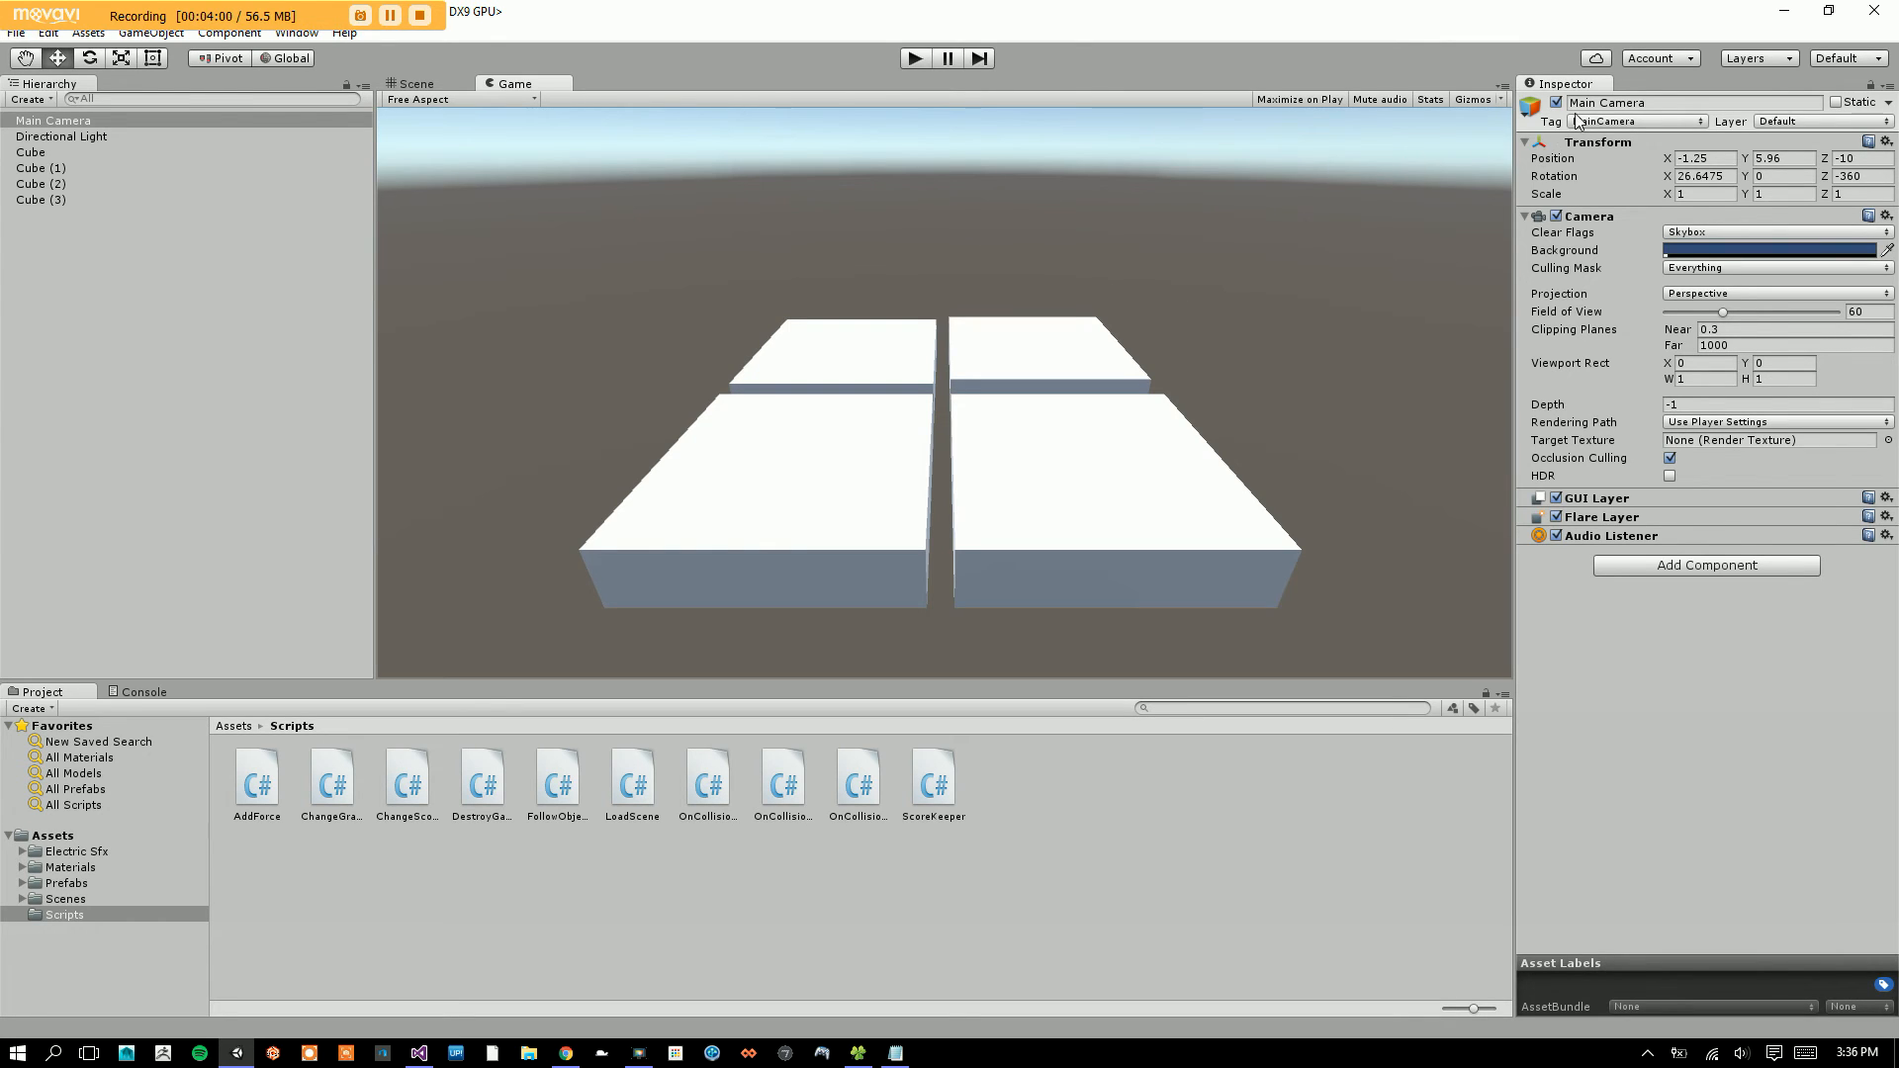
- Examine the Main Camera's name, Transform and Camera components in the Inspector, collapsing and re-expanding the components, and clear the selection
key(ctrl)
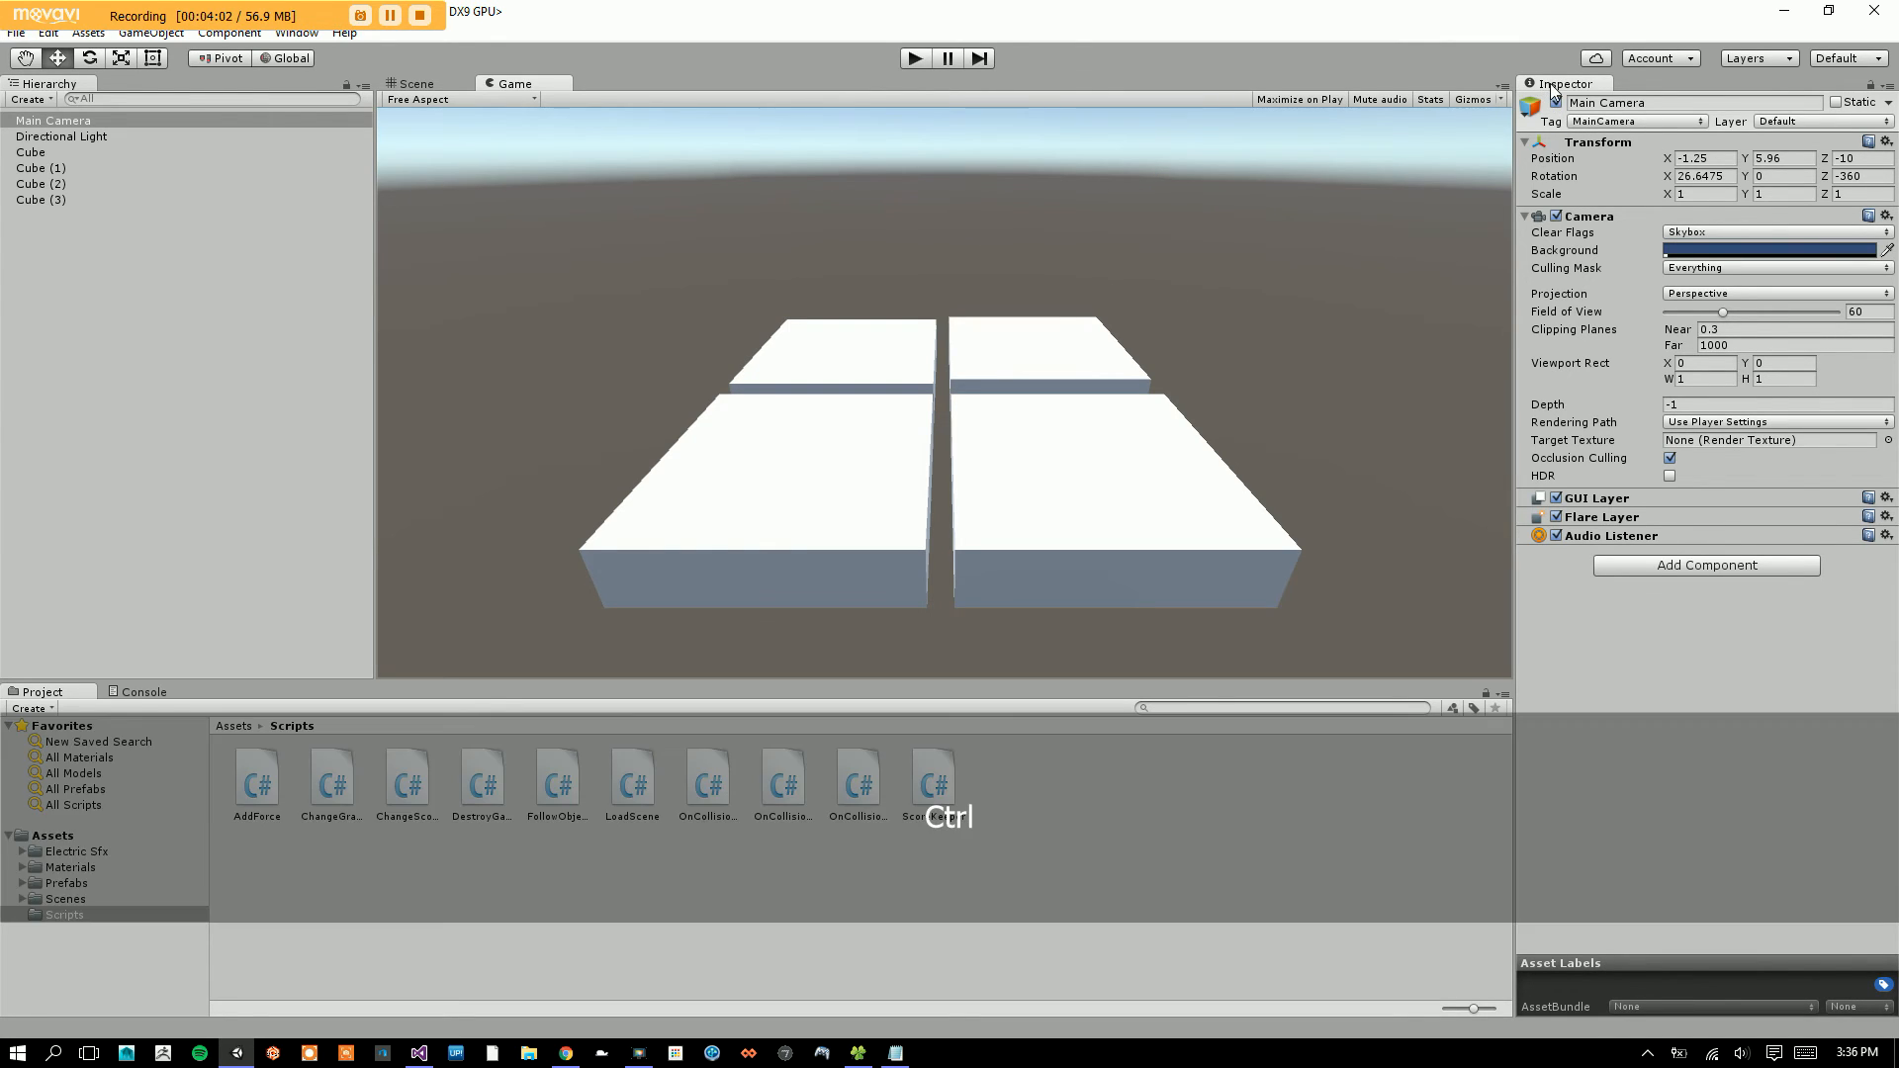
click(1553, 92)
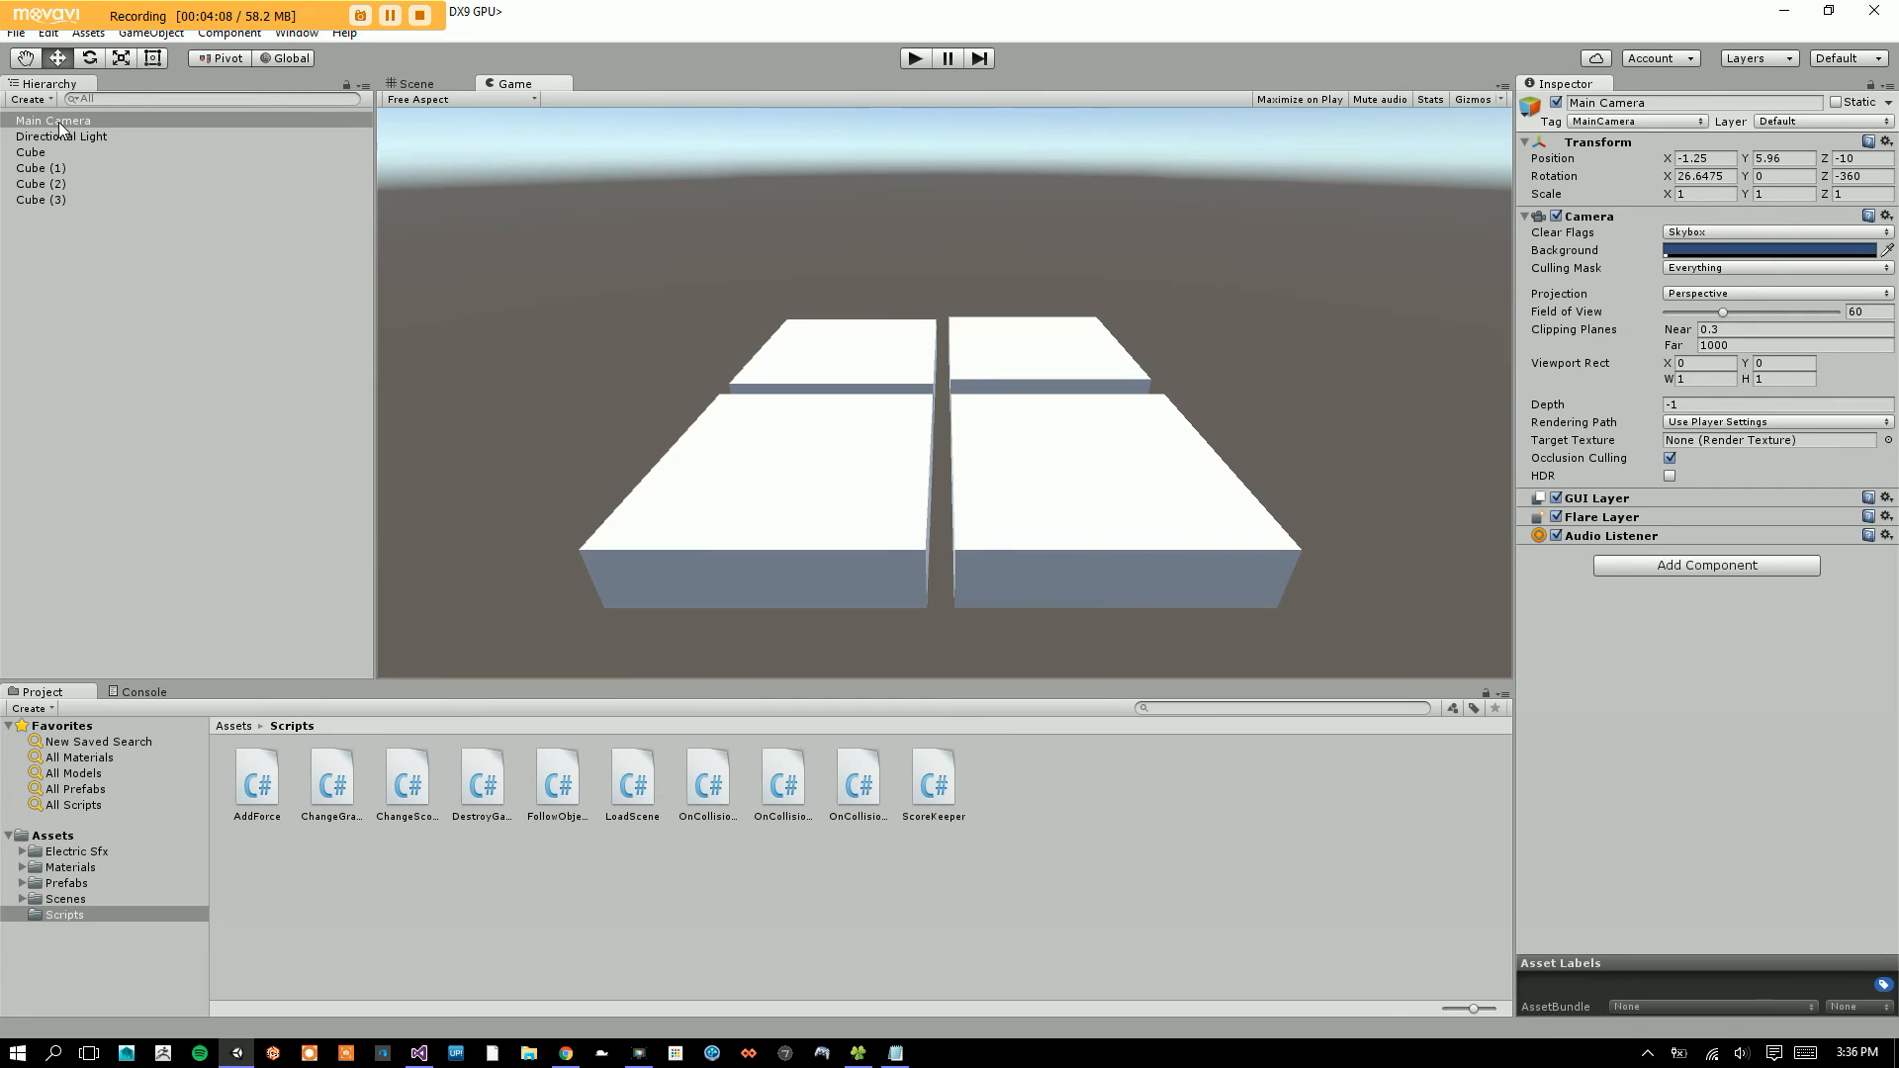
click(1627, 102)
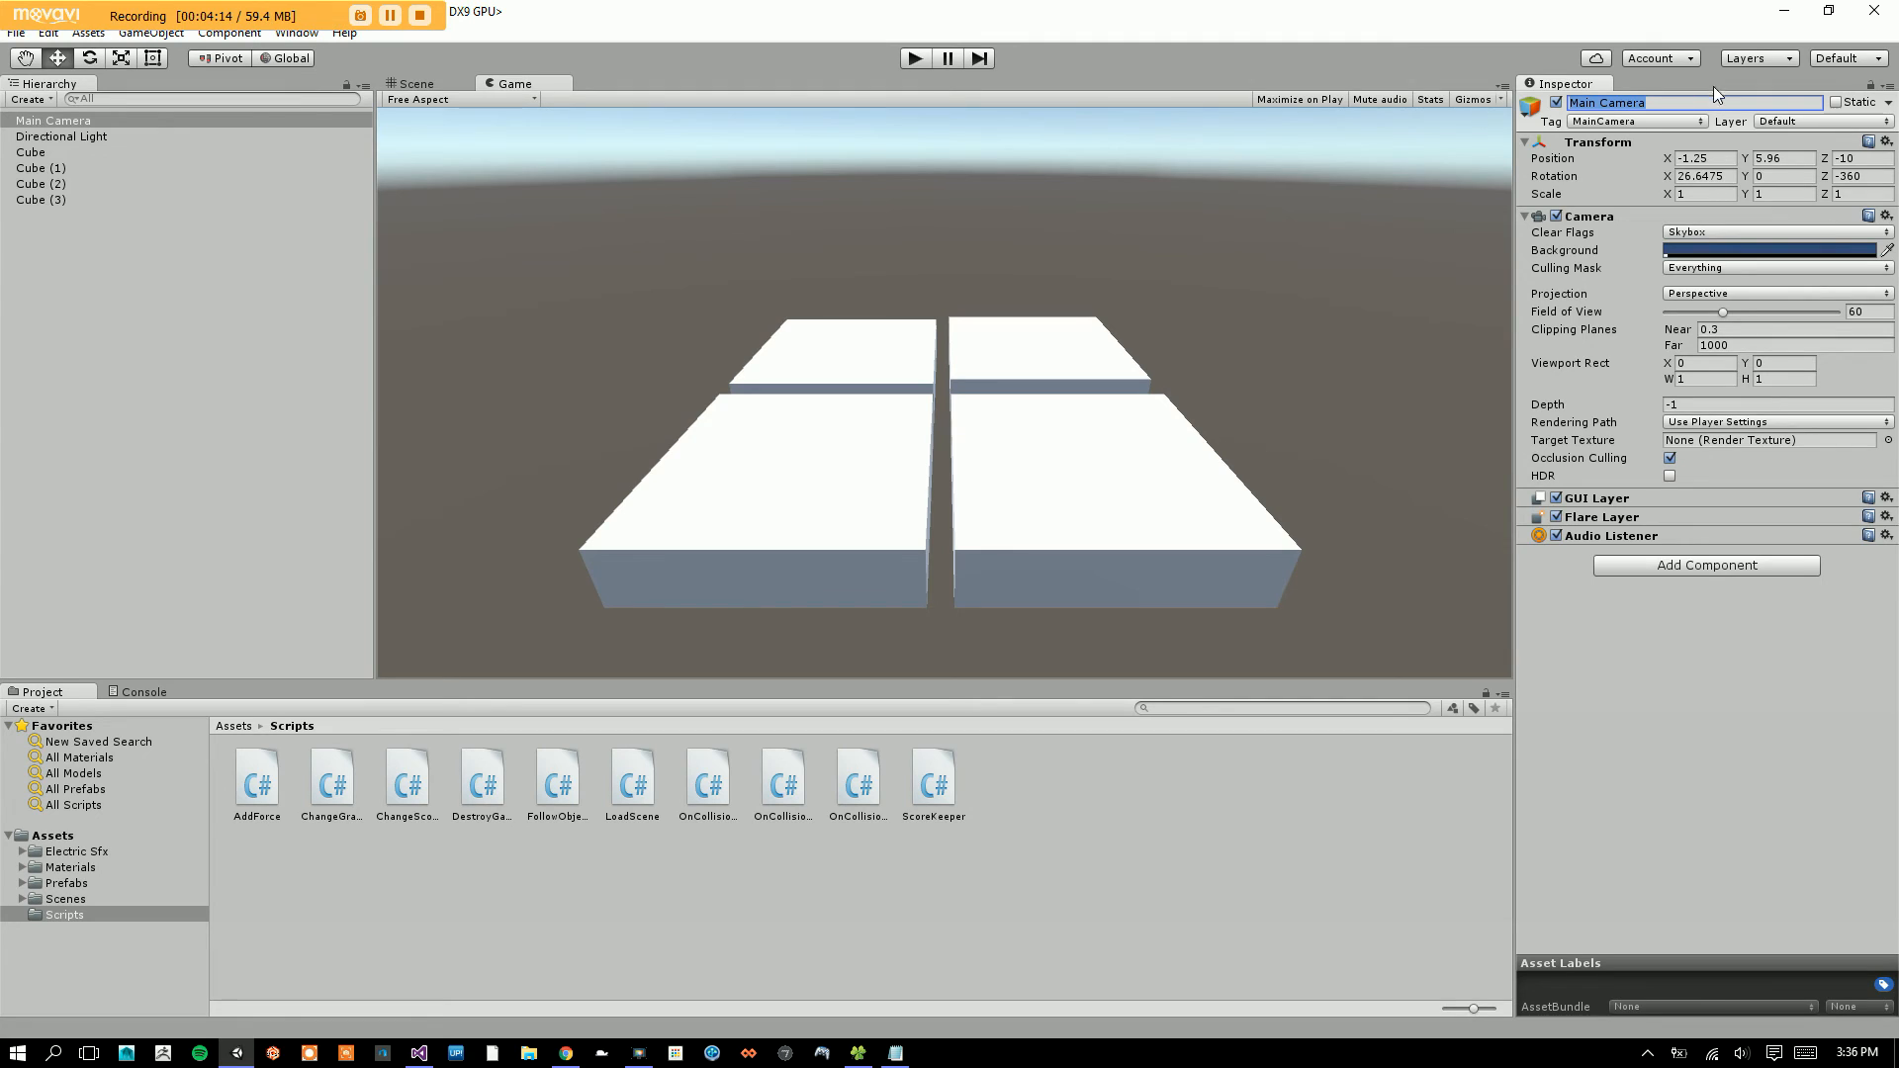
click(1683, 105)
click(1622, 142)
click(1622, 143)
click(1682, 139)
click(1681, 140)
click(1652, 216)
click(1652, 216)
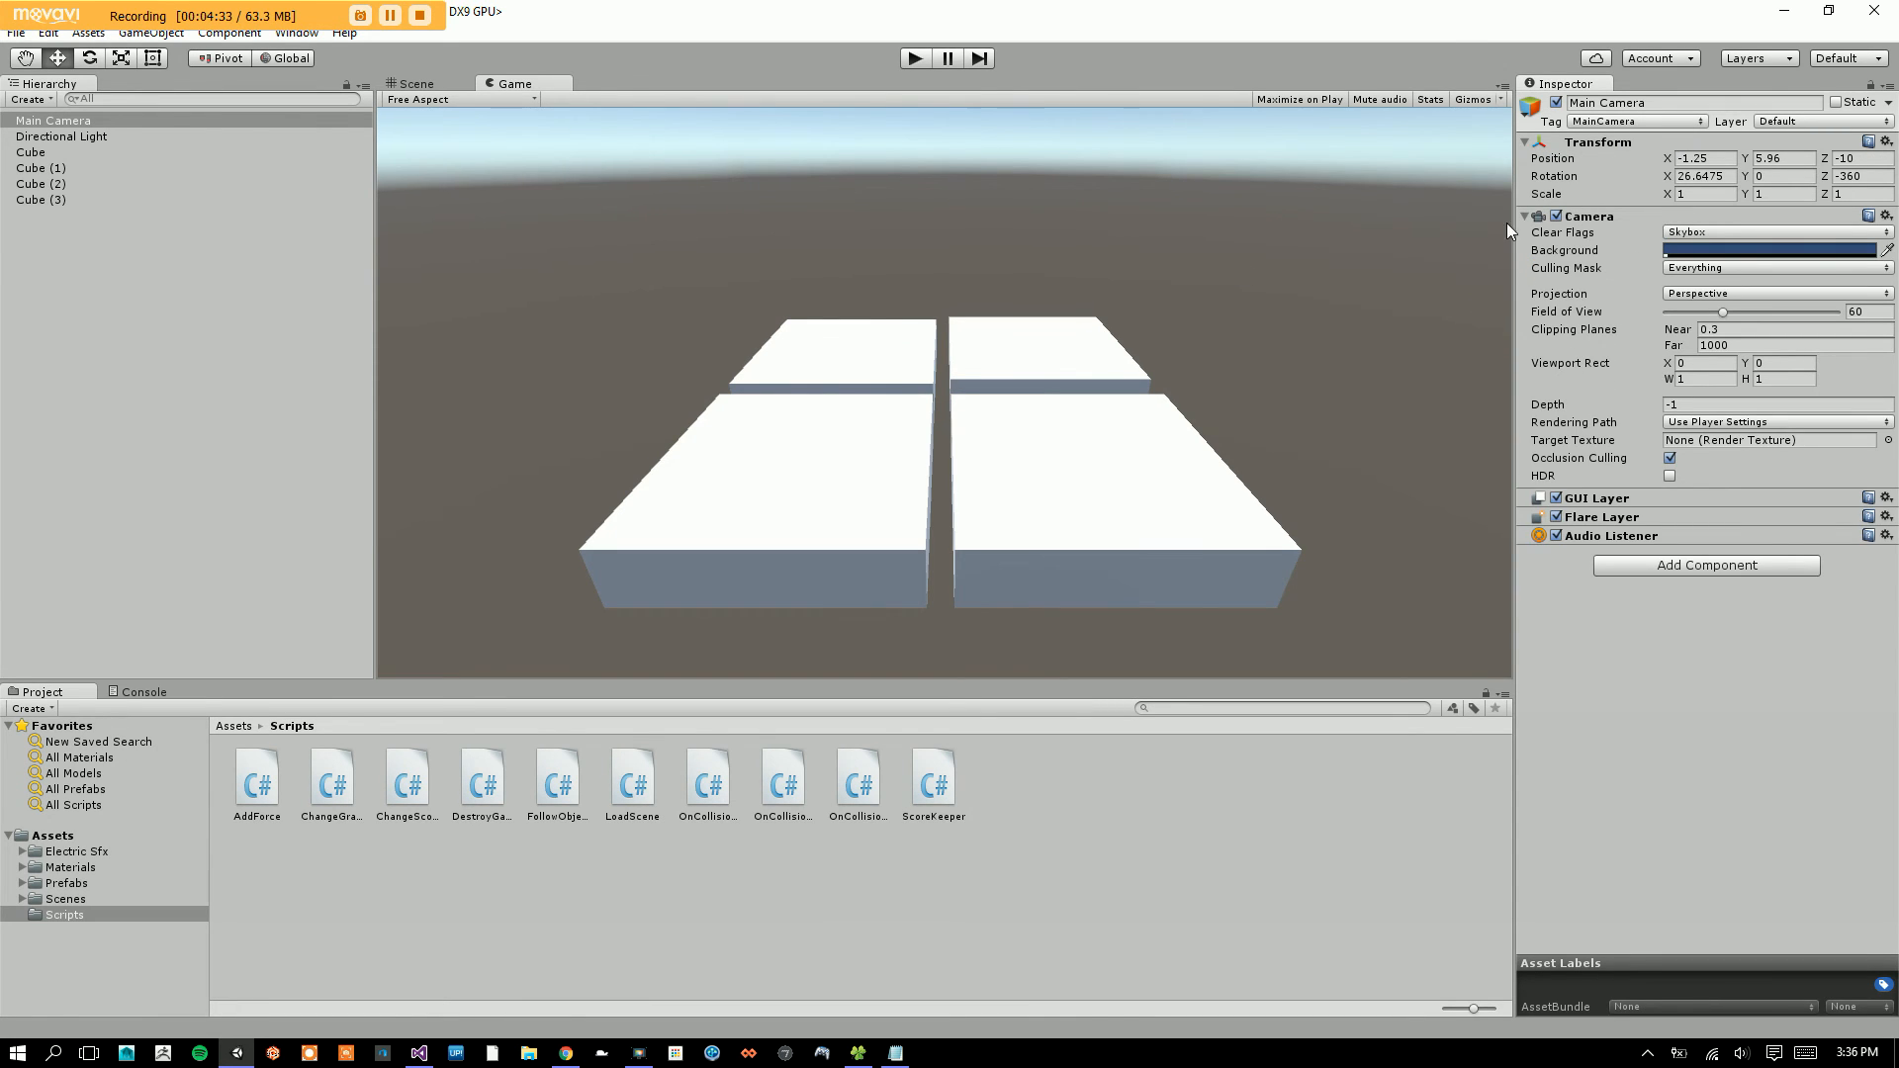
click(52, 348)
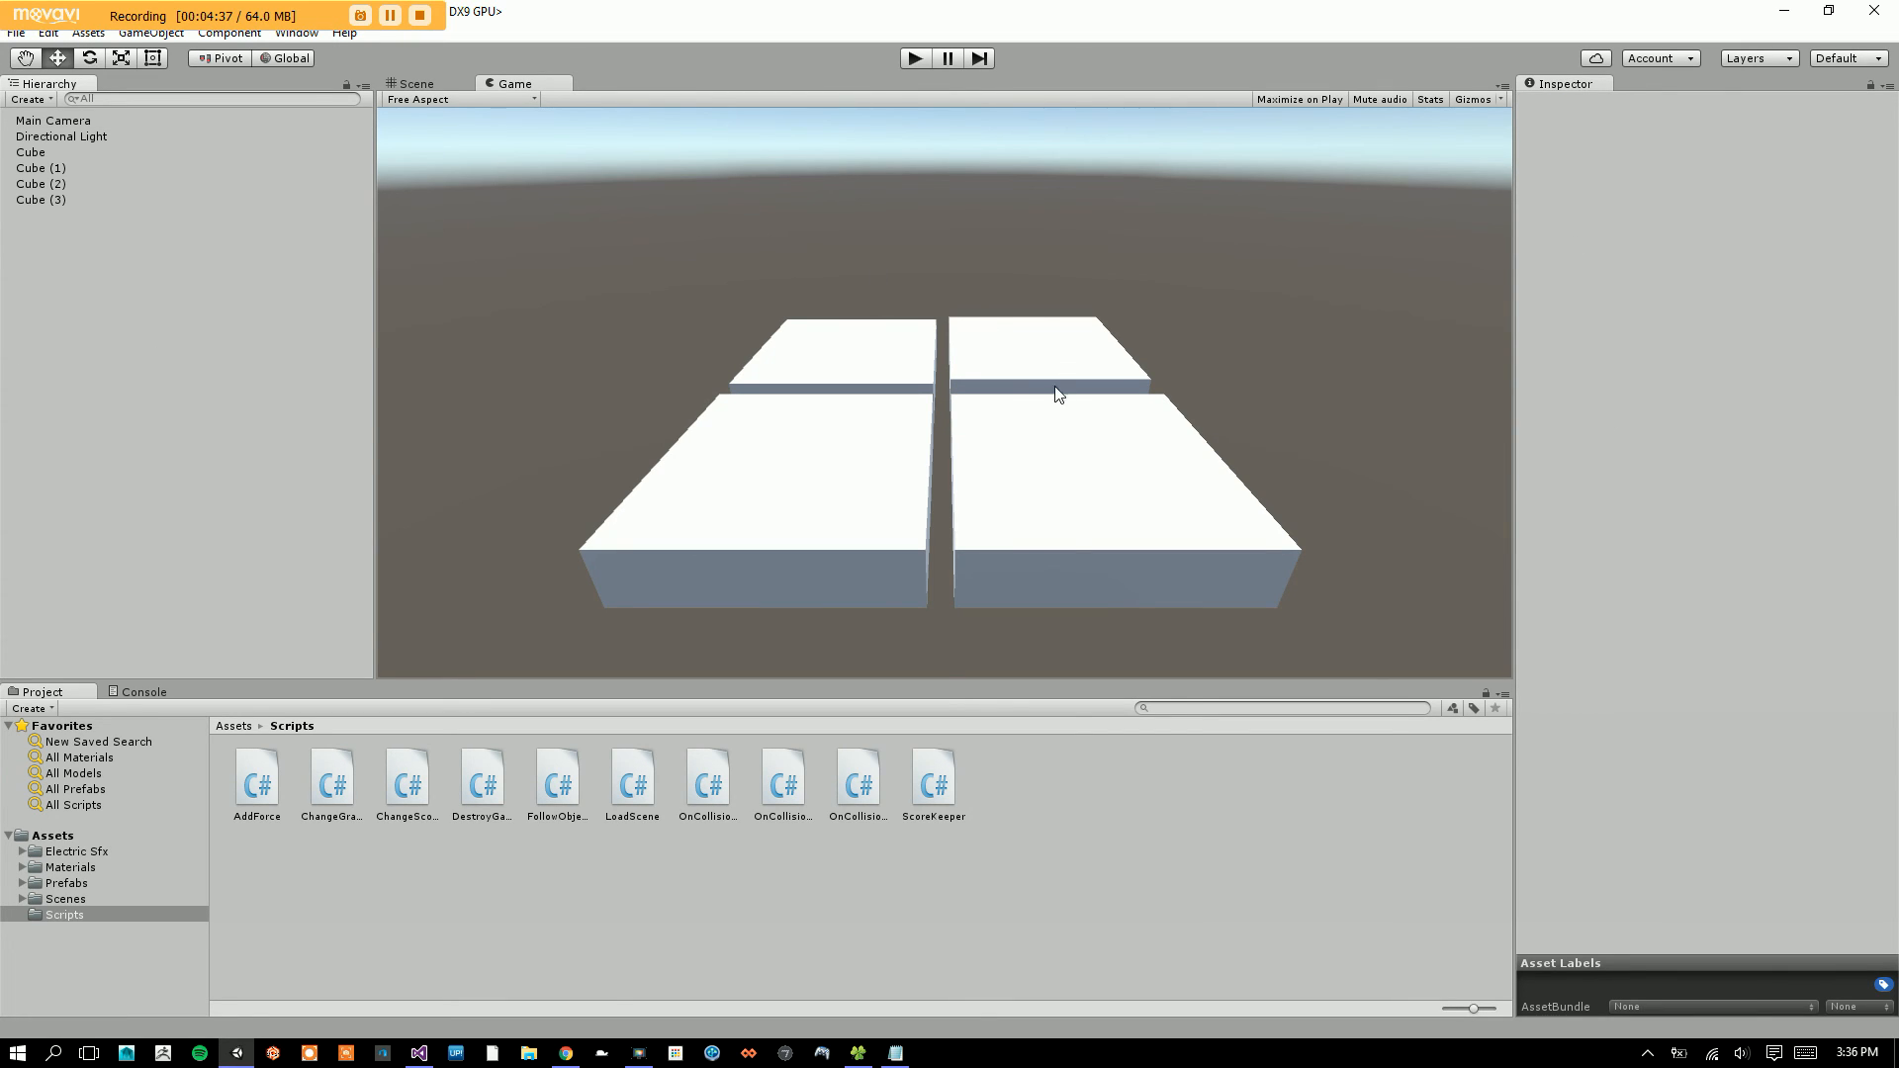
- In the Scene view, go through the Rotate, Scale and Move tools and select the Cube (2) slab
key(alt)
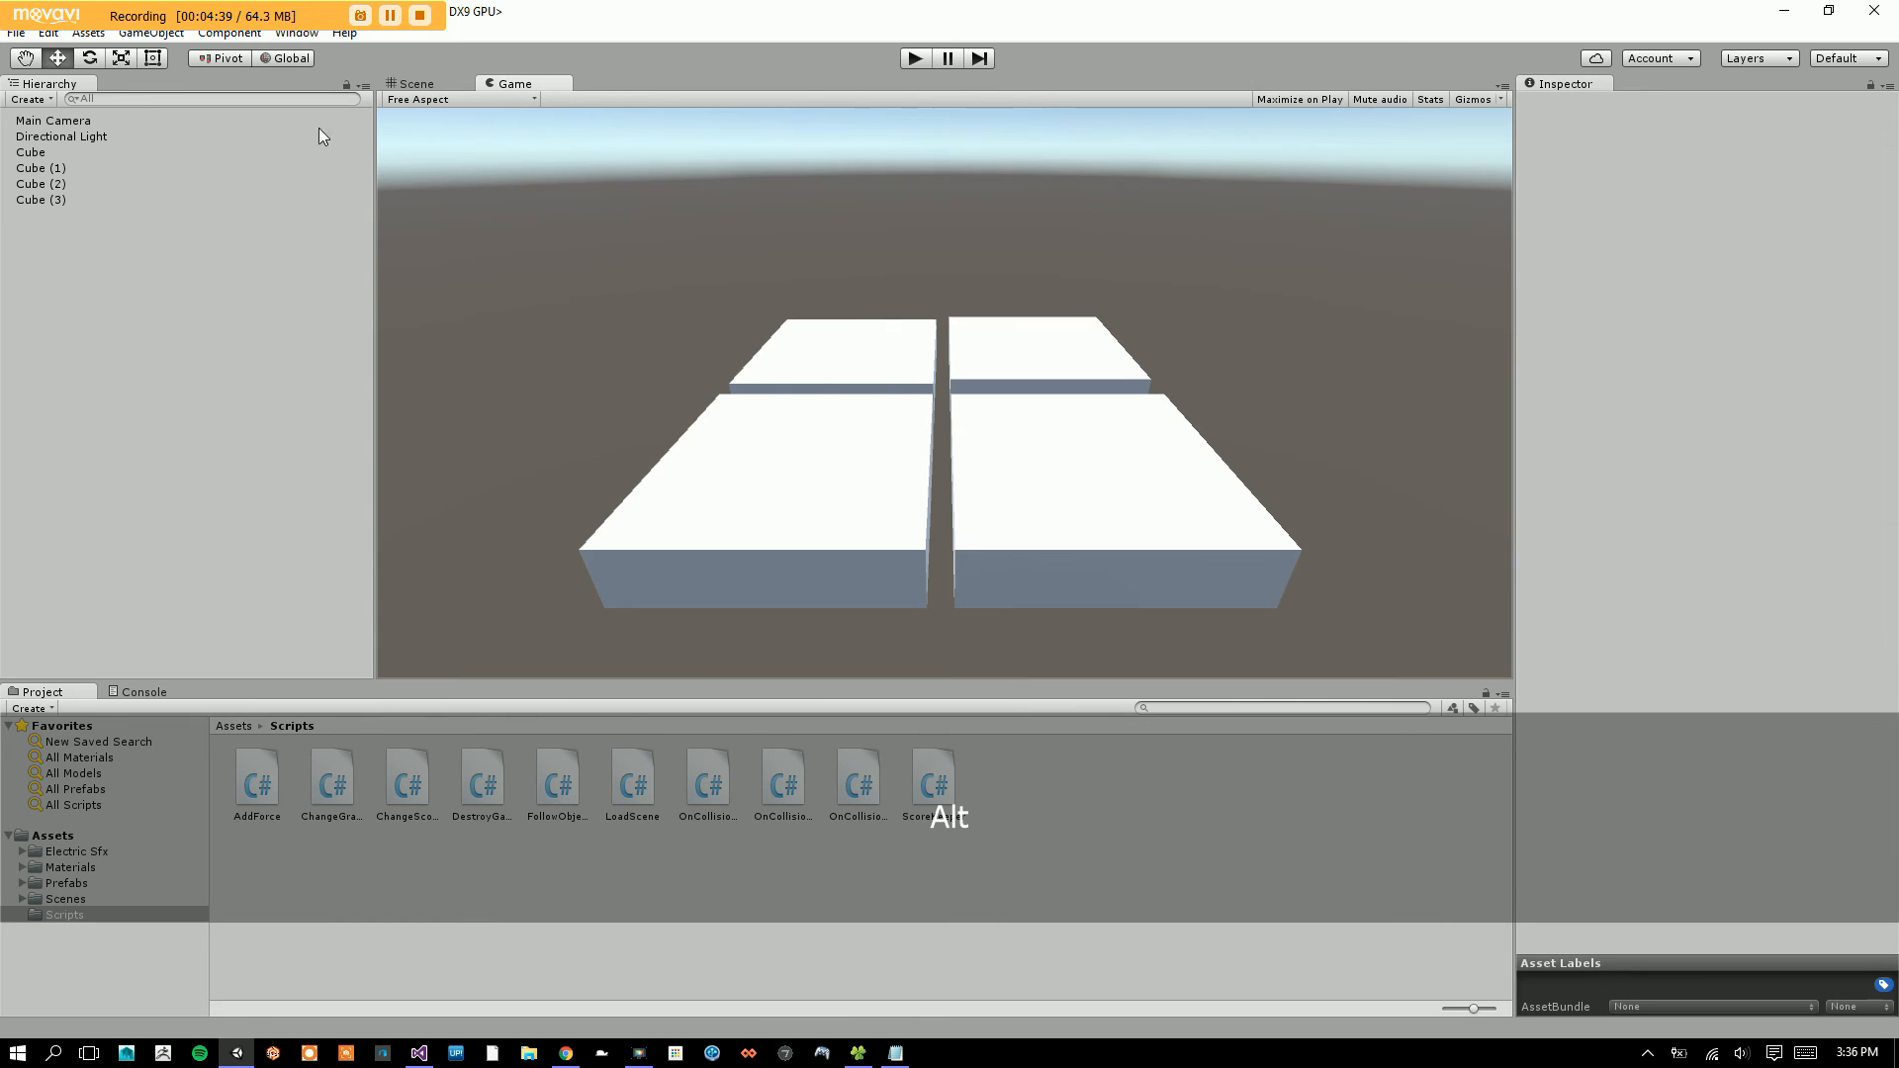
click(427, 87)
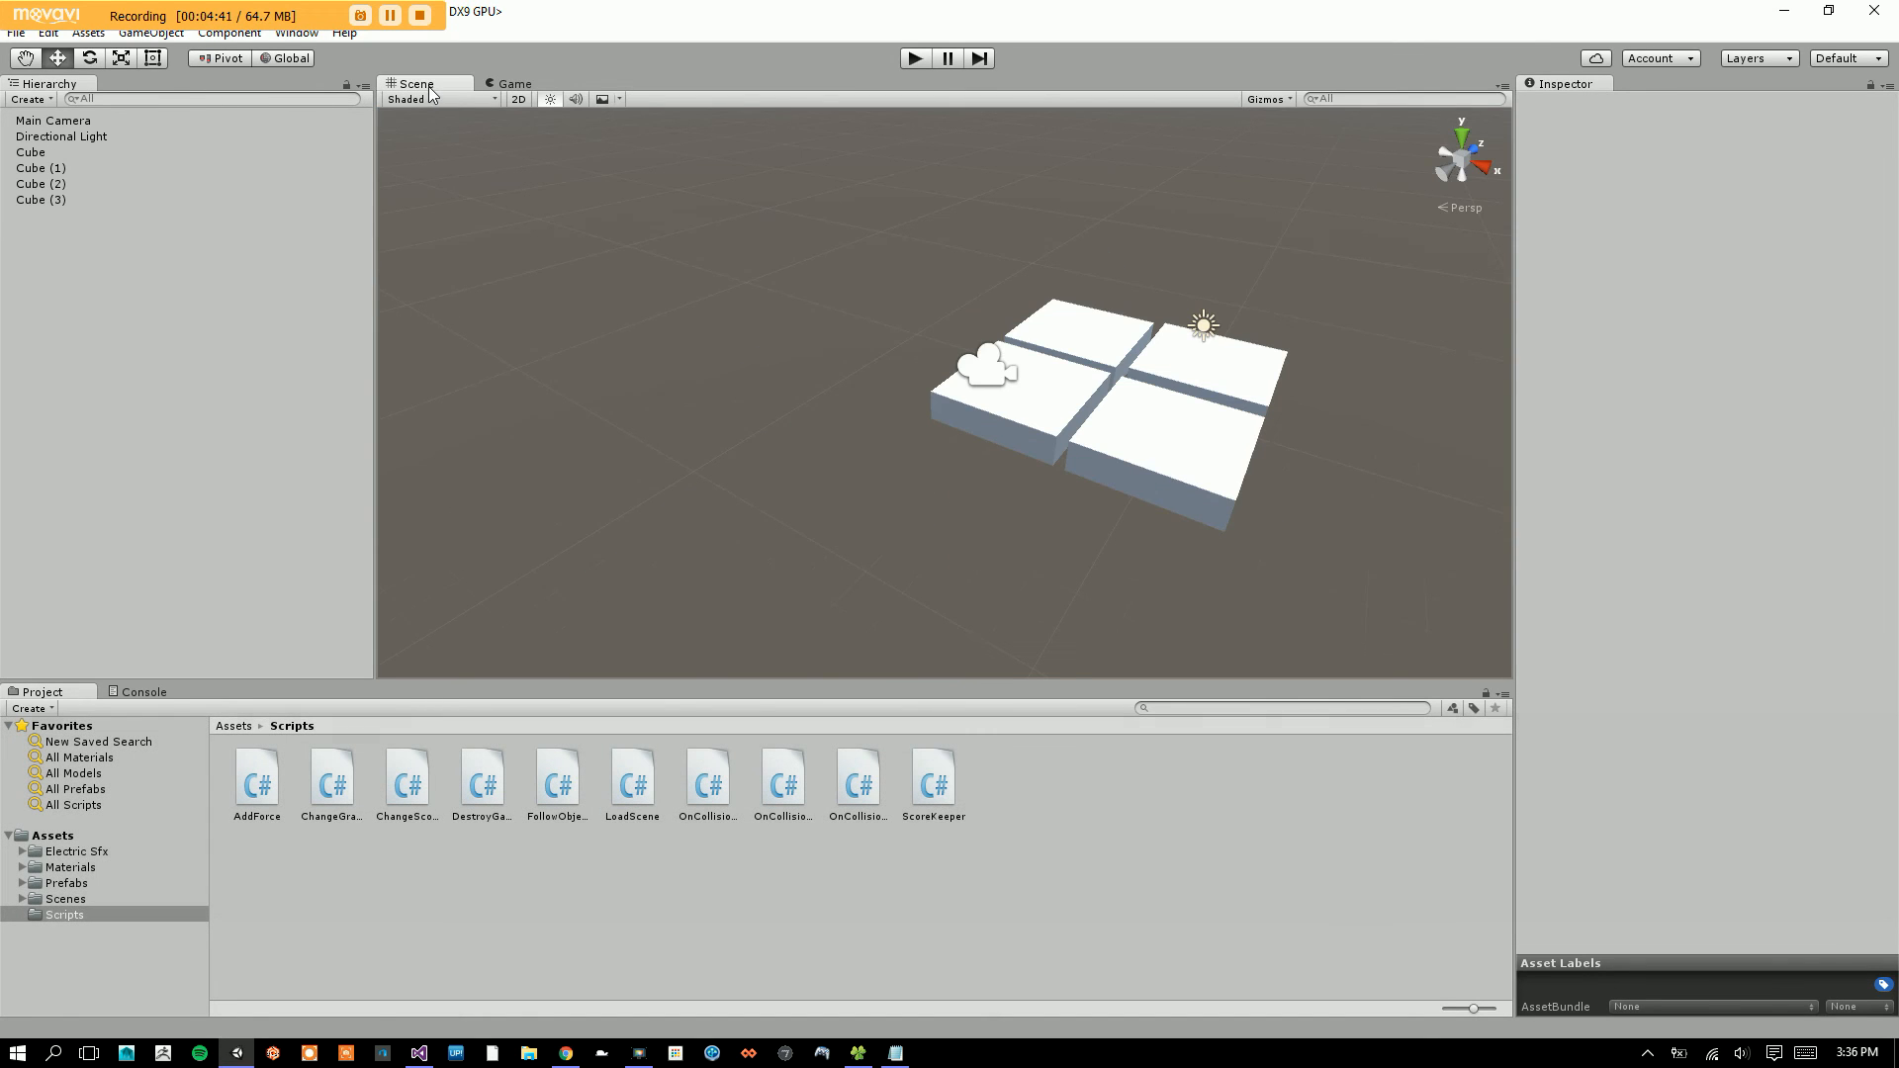
click(89, 59)
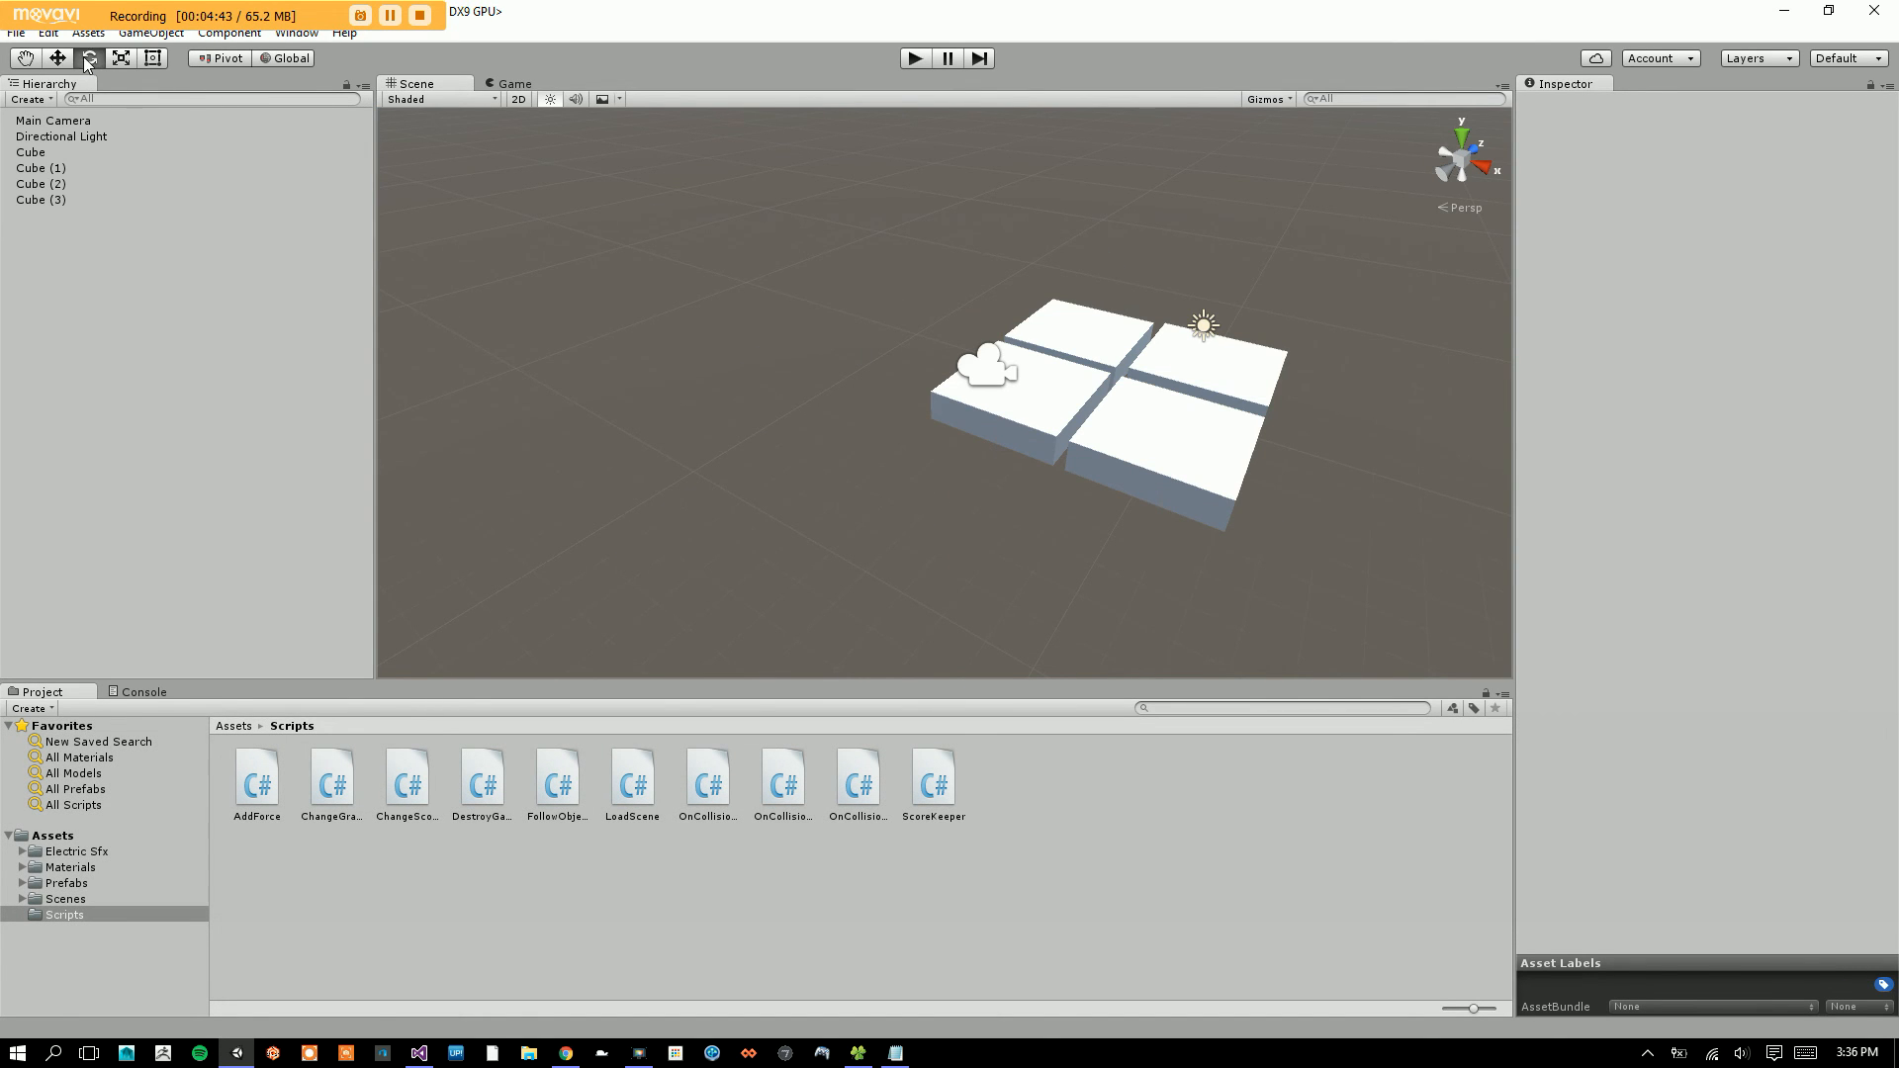
click(119, 59)
click(60, 59)
alt+drag(1073, 391, 1185, 450)
click(1188, 456)
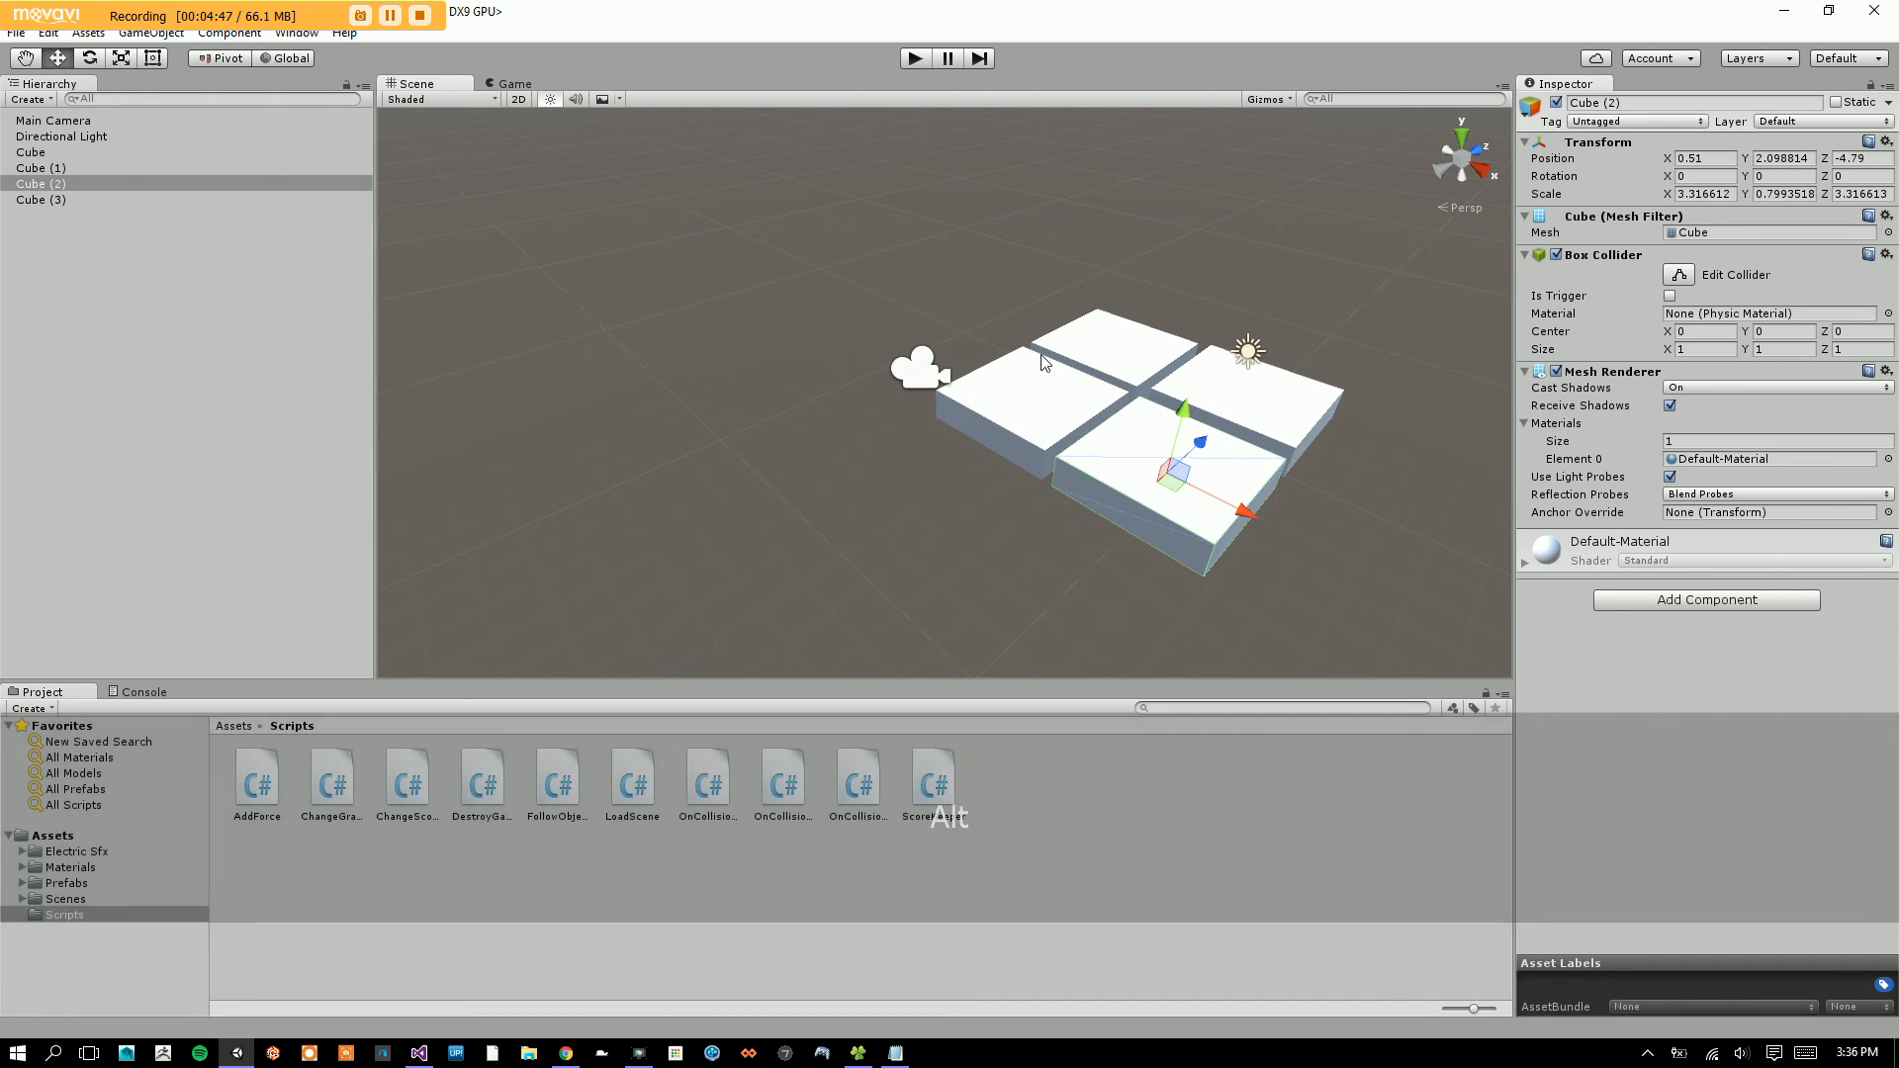
- Try out the Move, Rotate and Scale tools on the Cube (2) slab, undoing each change
drag(1183, 410, 933, 403)
key(ctrl+z)
key(e)
key(ctrl+z)
key(r)
key(ctrl+z)
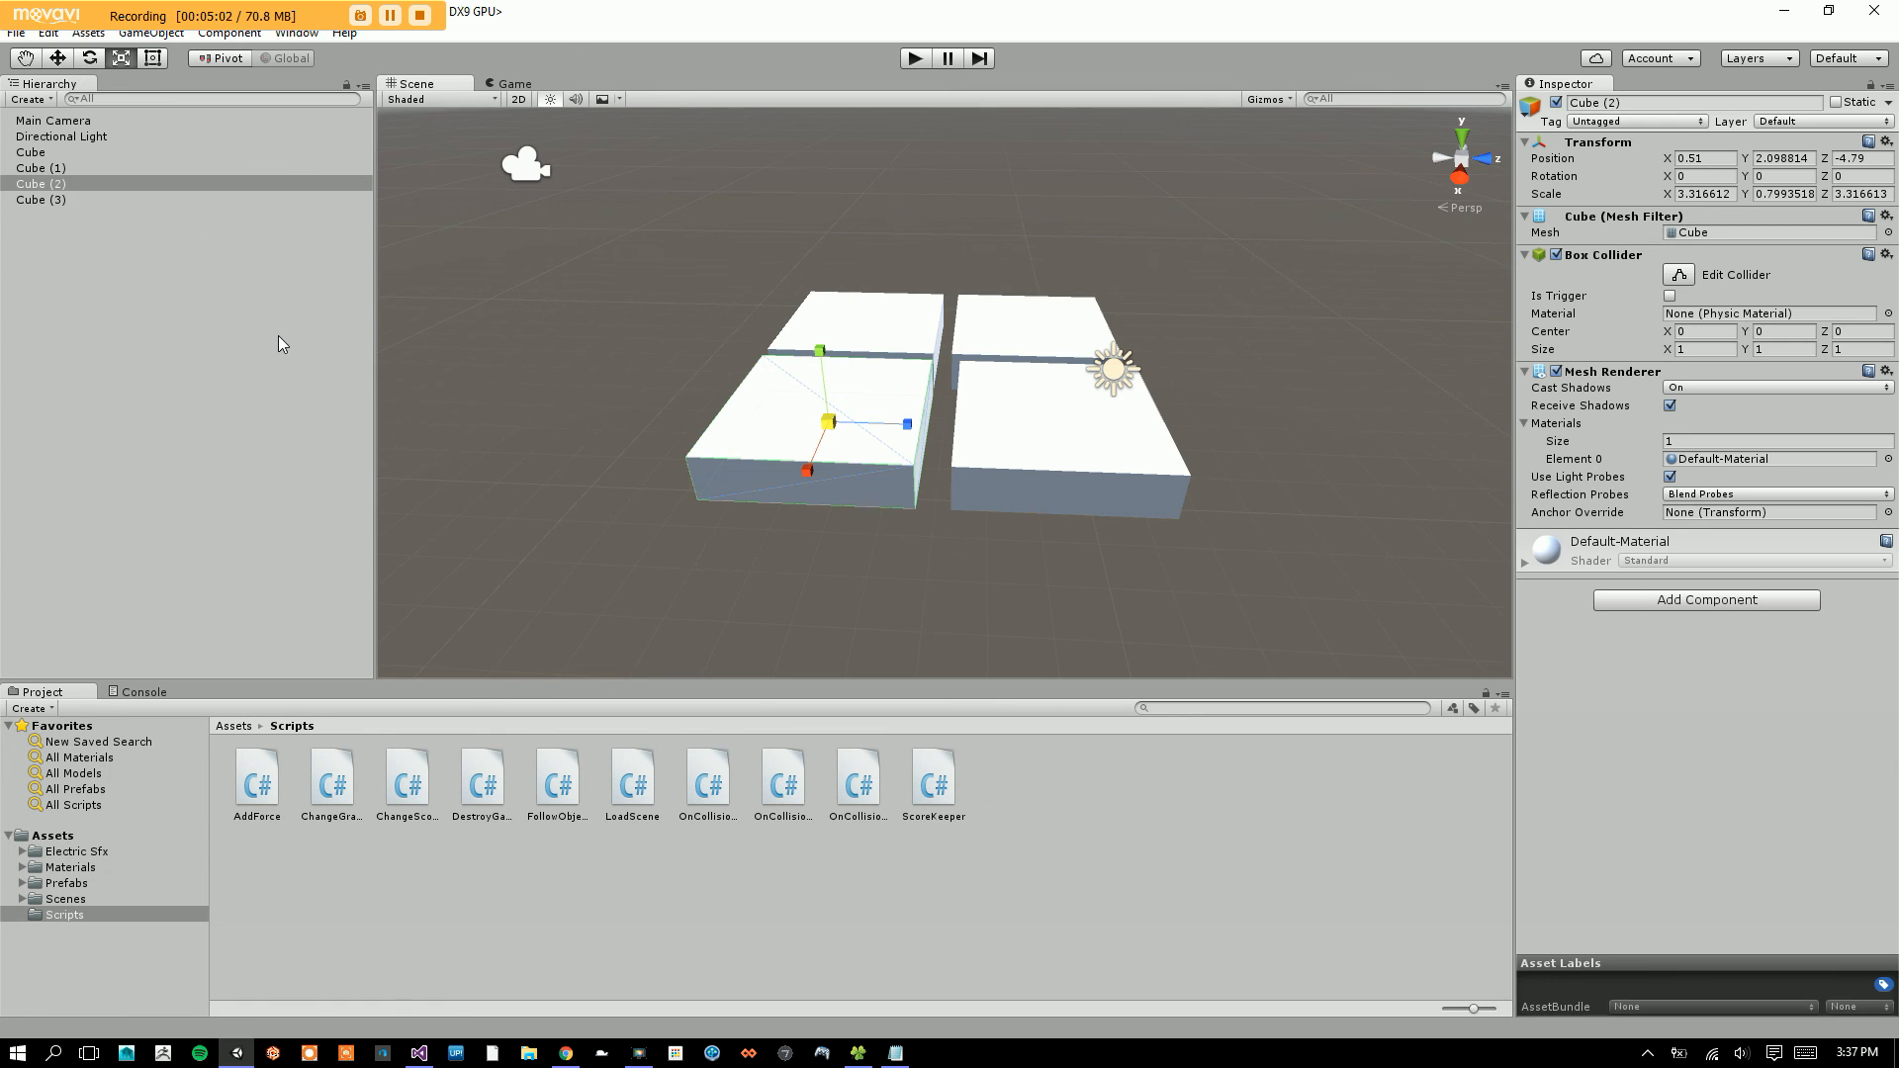
- Run the scene in Play mode to view it through the camera, and stop it again
click(914, 61)
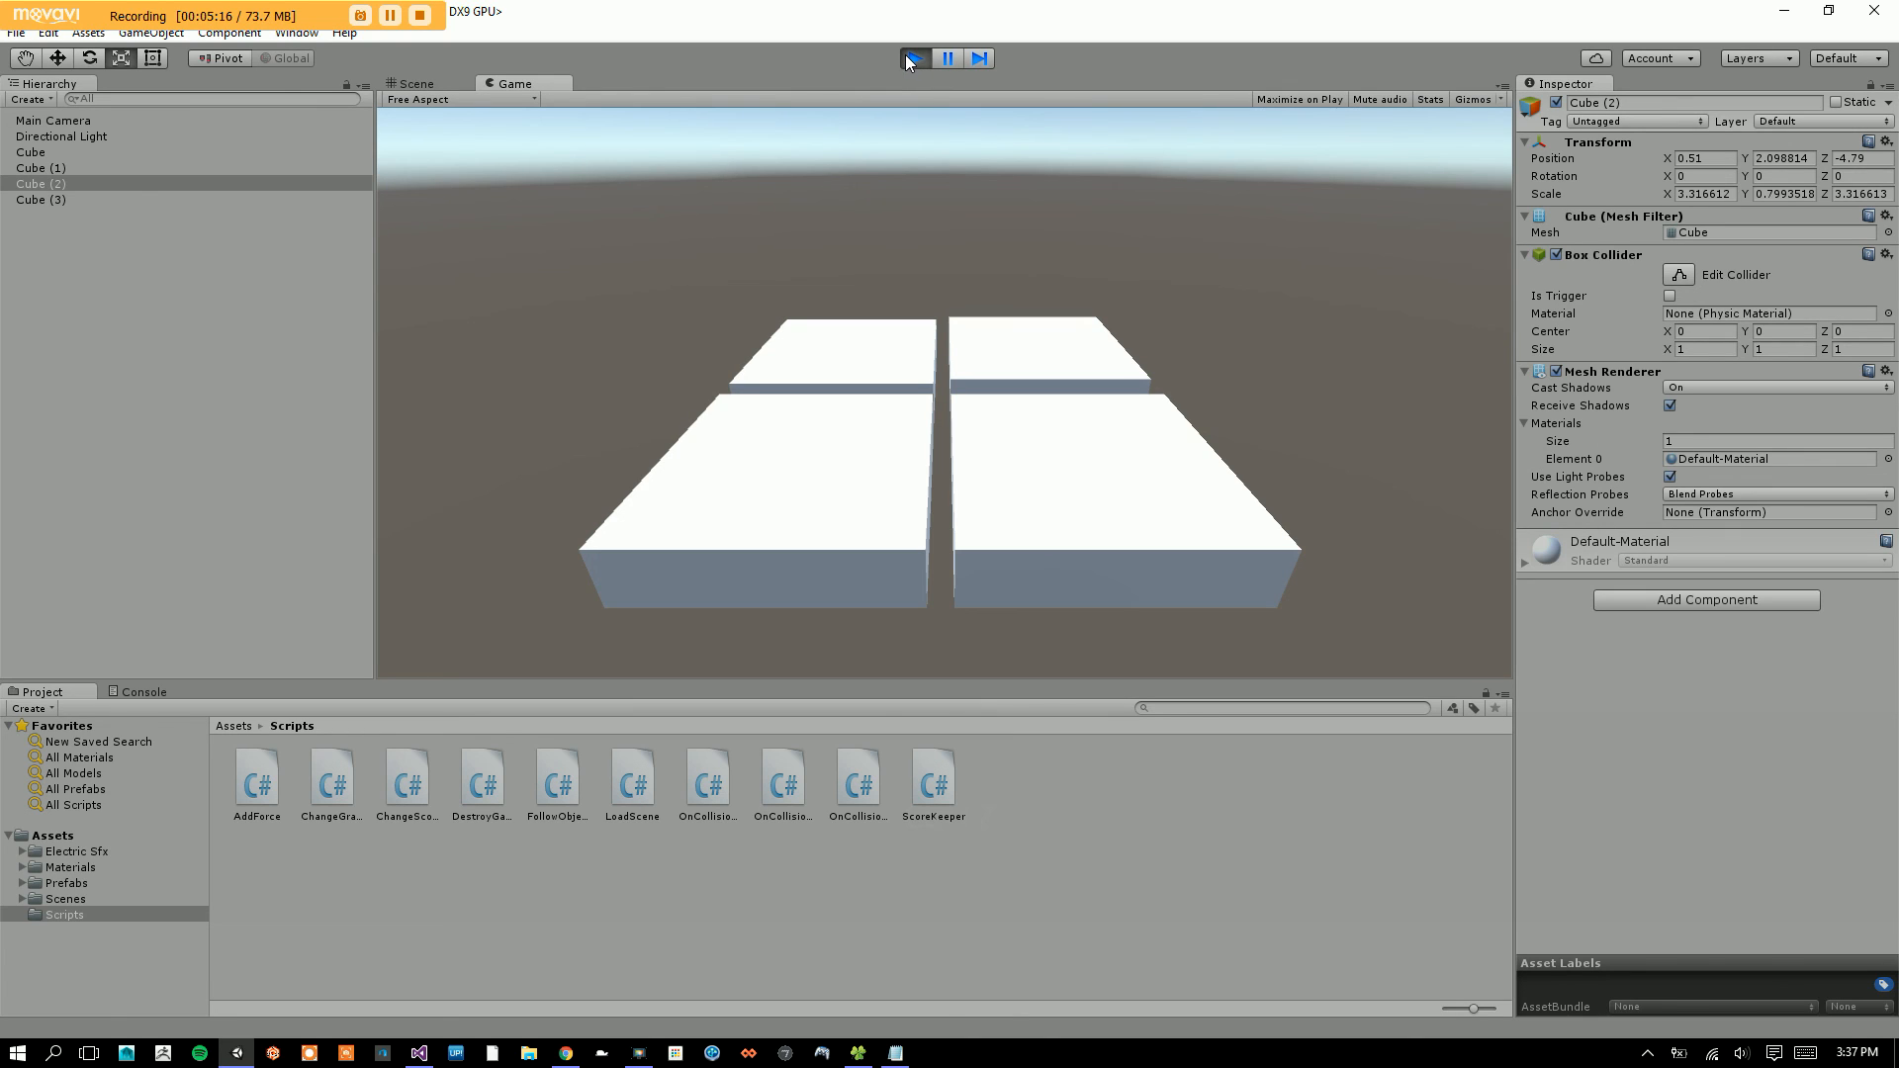
click(916, 61)
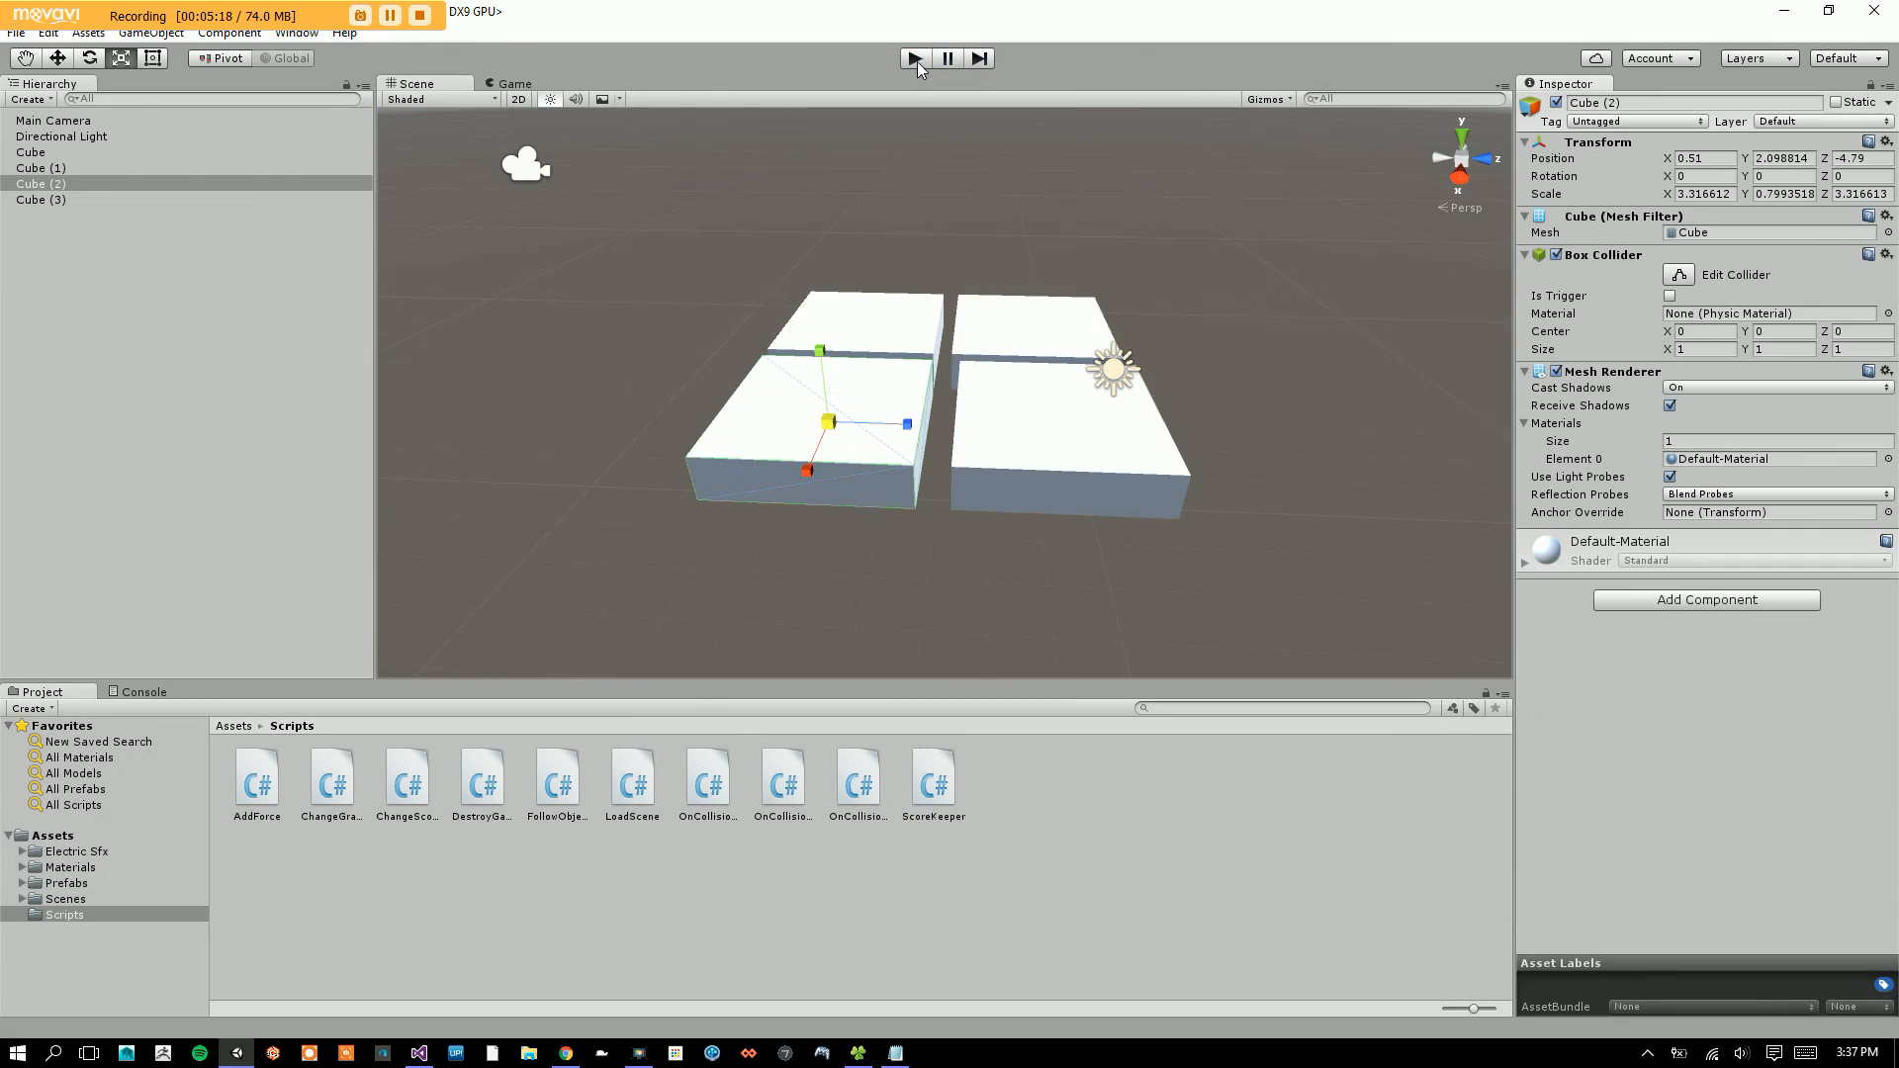